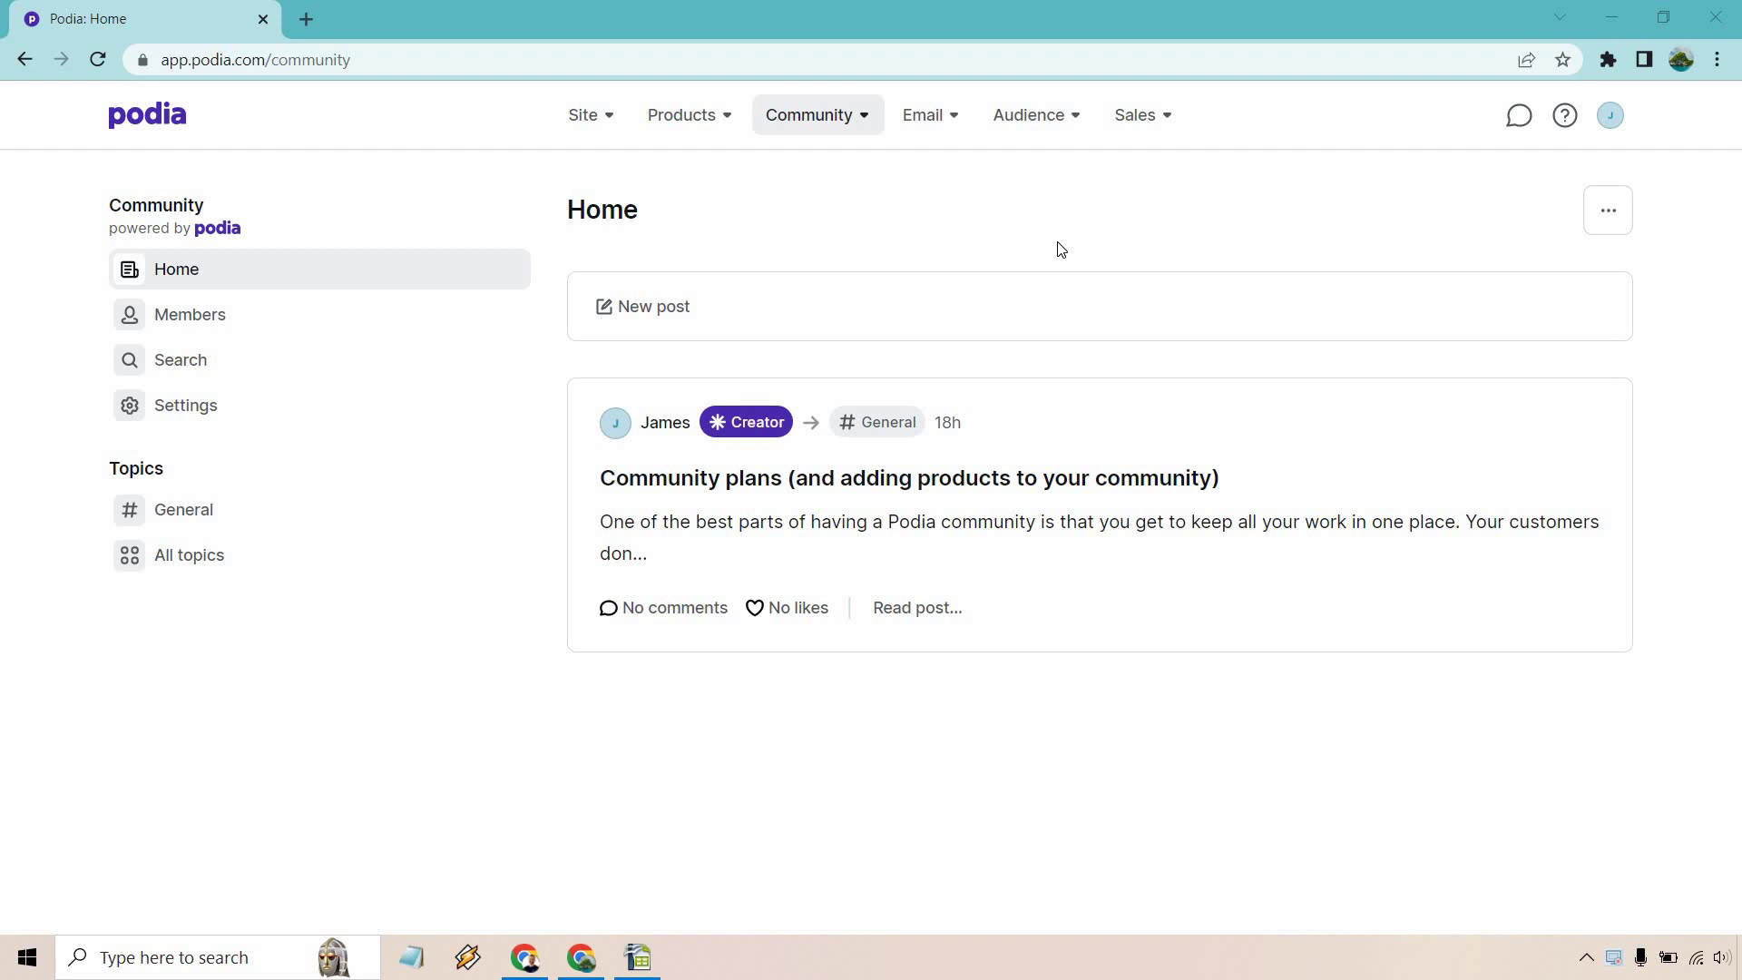
# Step: Show the community section's navigation options, then close them again
pyautogui.click(818, 123)
pyautogui.click(817, 124)
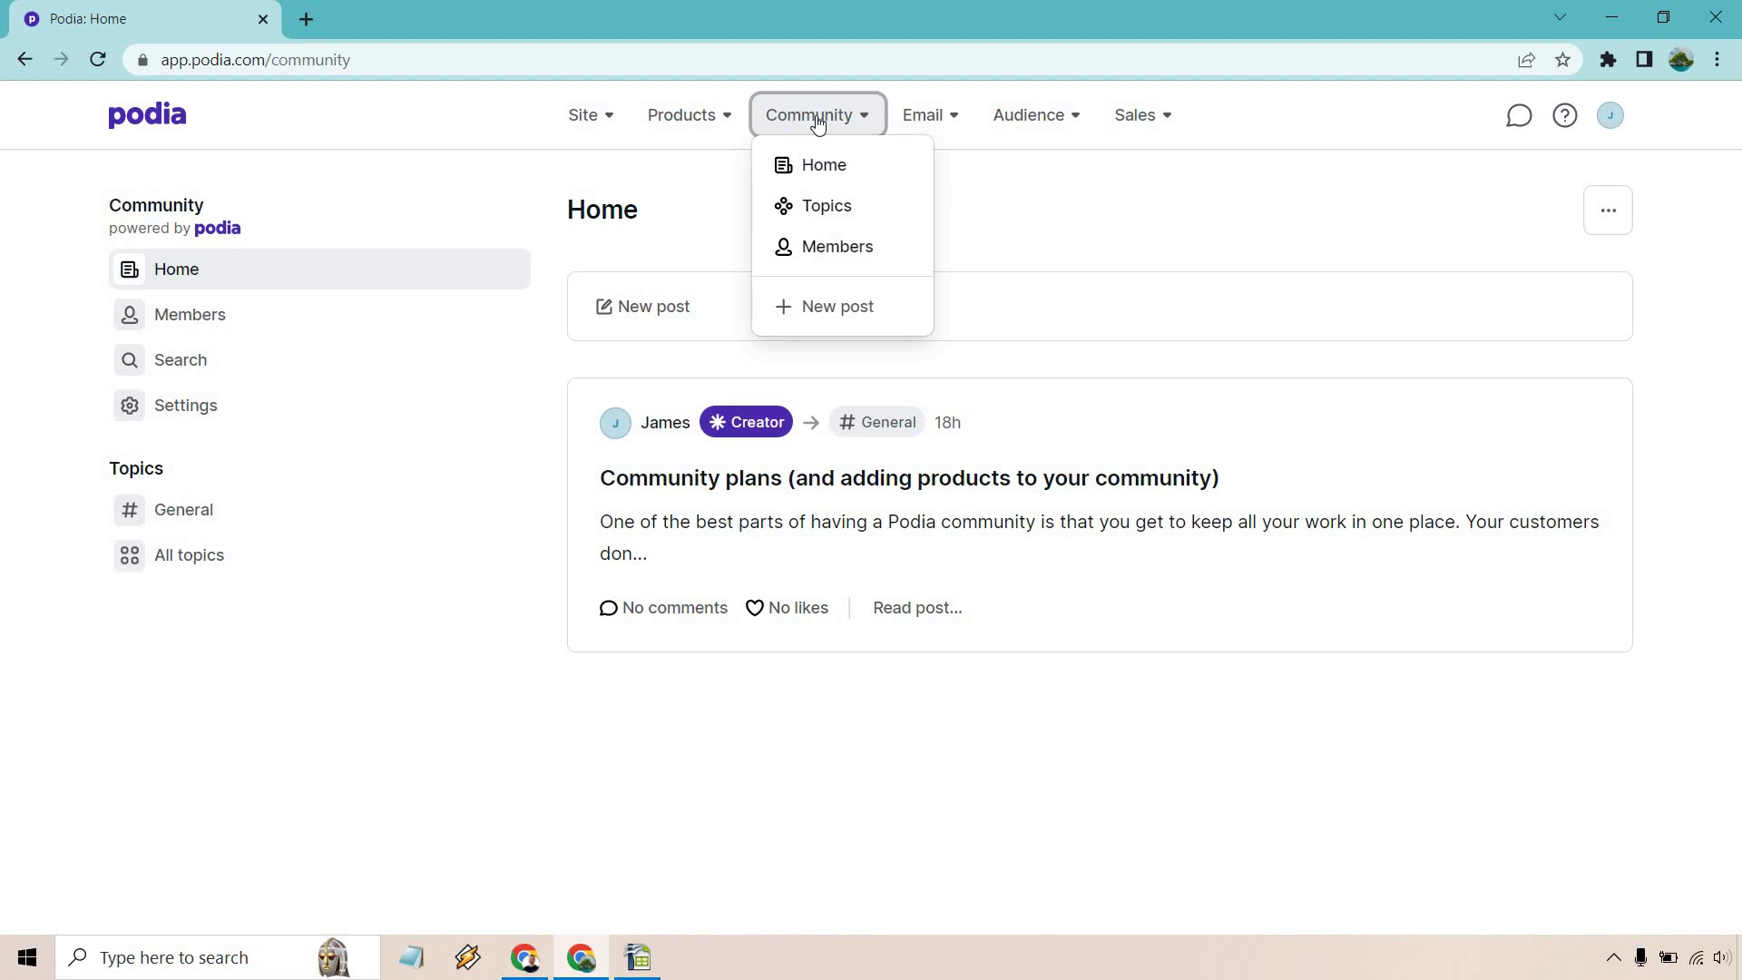
pyautogui.click(1023, 196)
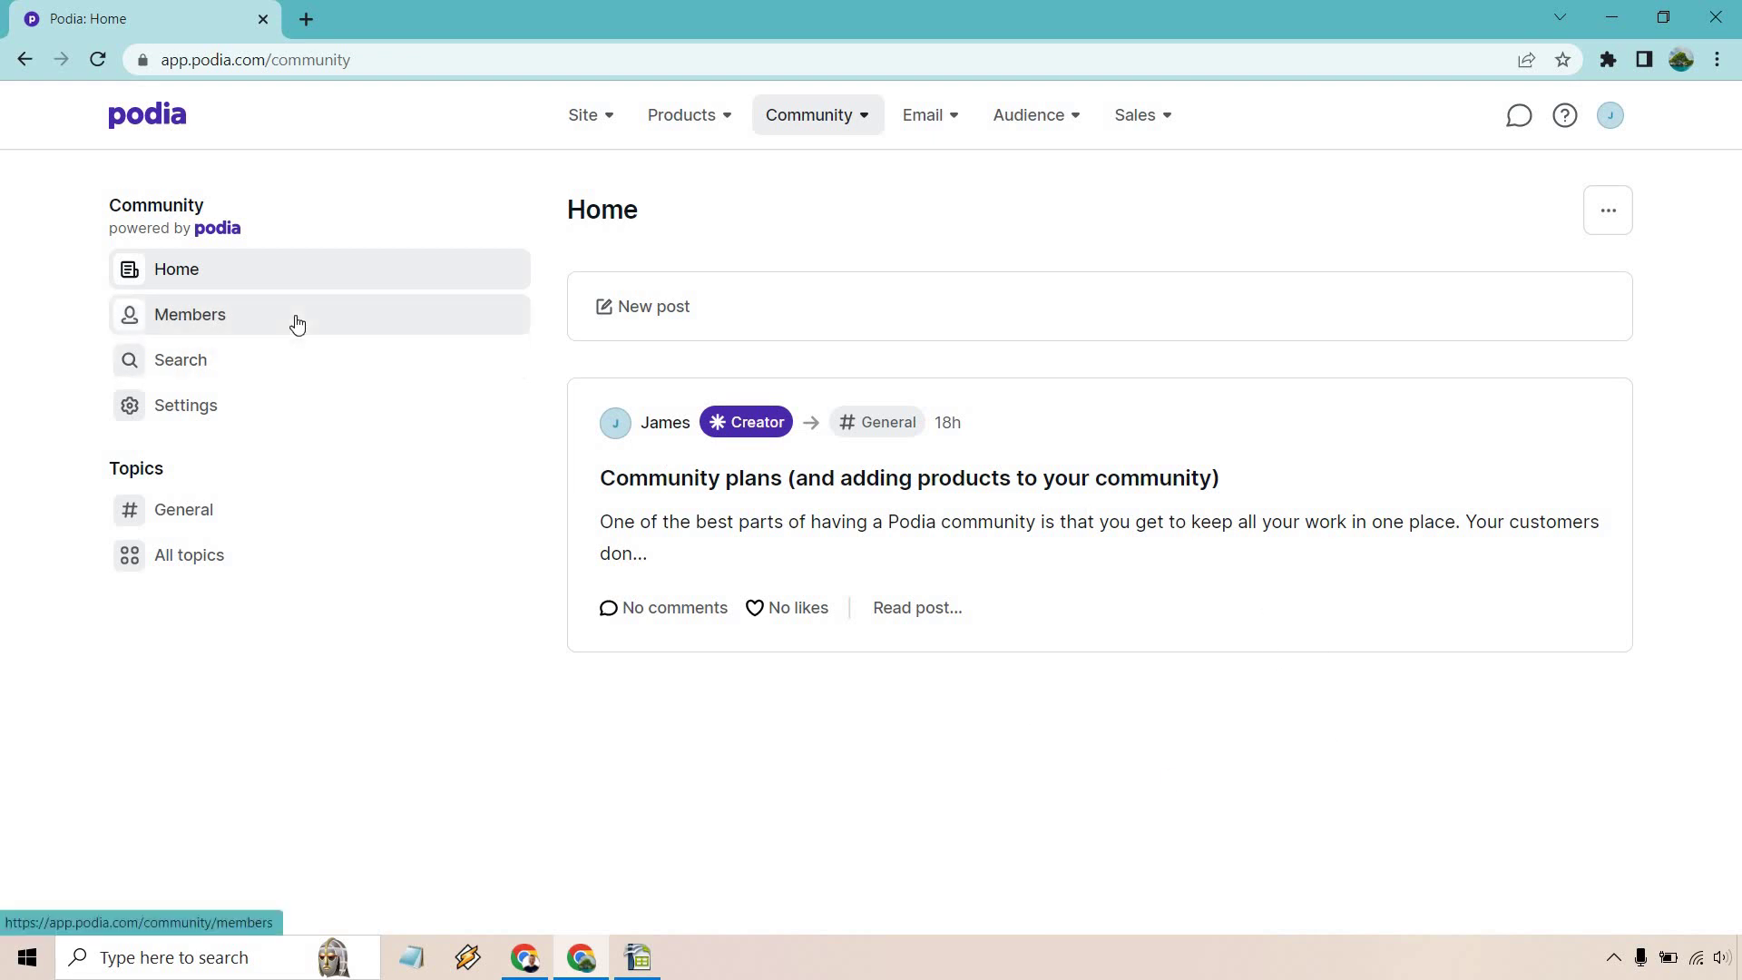
# Step: Look through the community settings, then open the General topic page with its default post
pyautogui.click(302, 404)
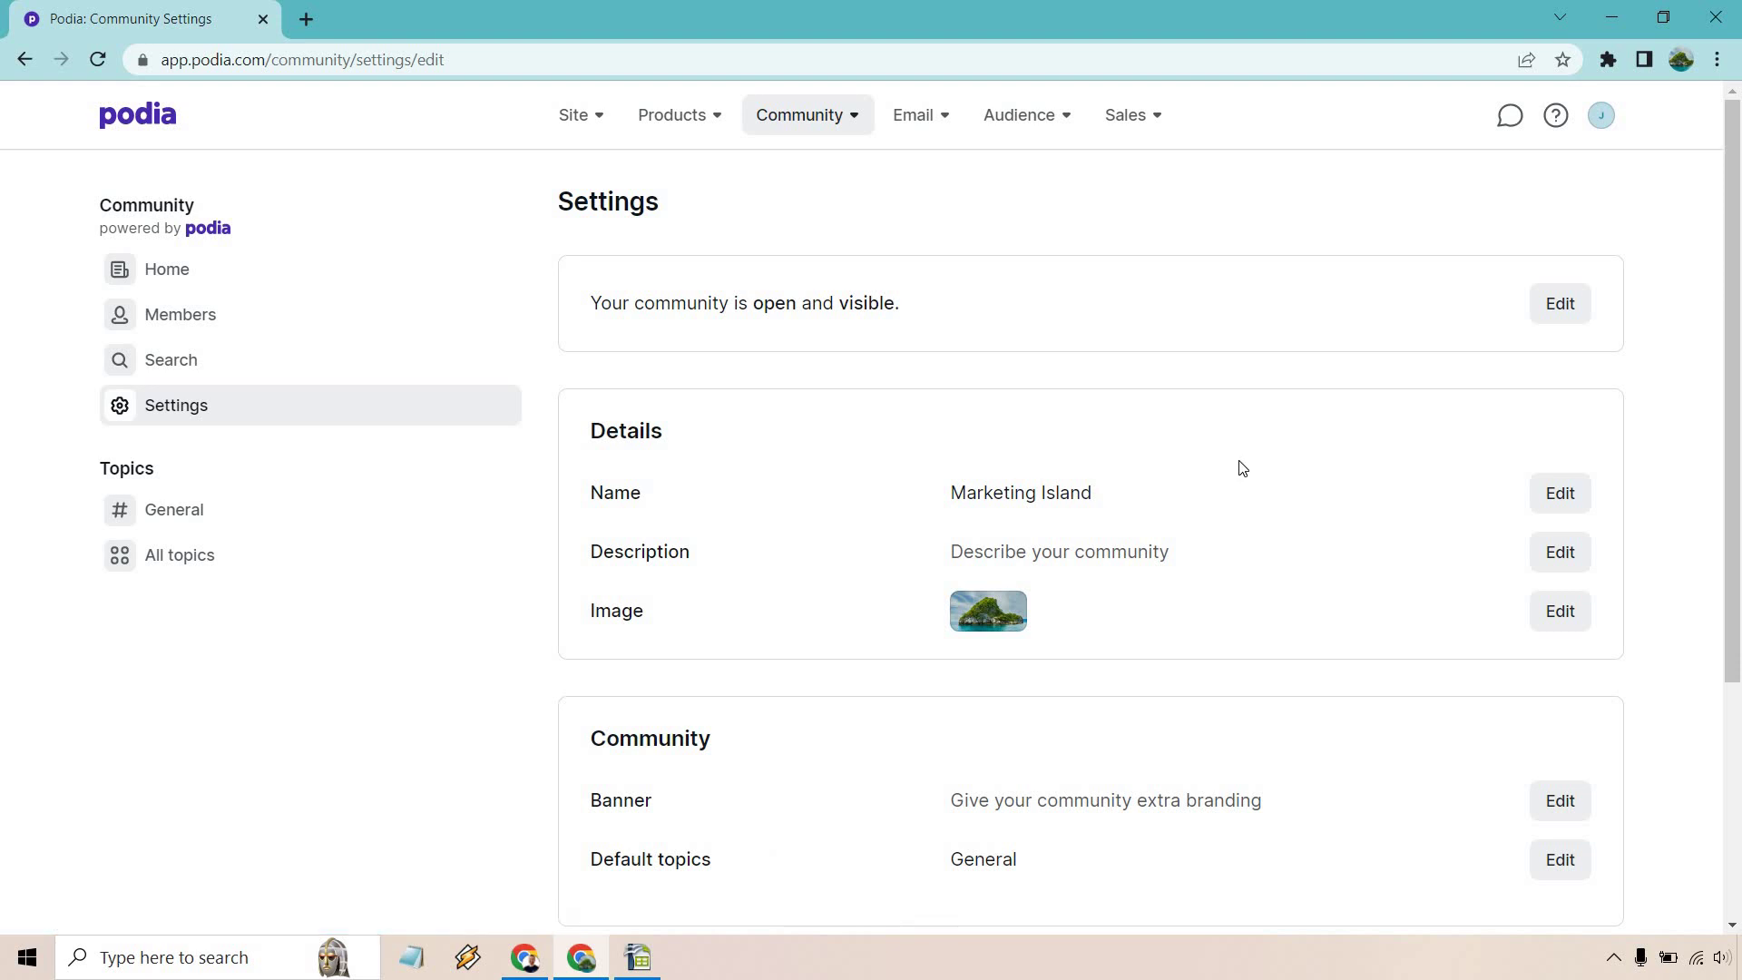
pyautogui.scroll(-1, 1253, 444)
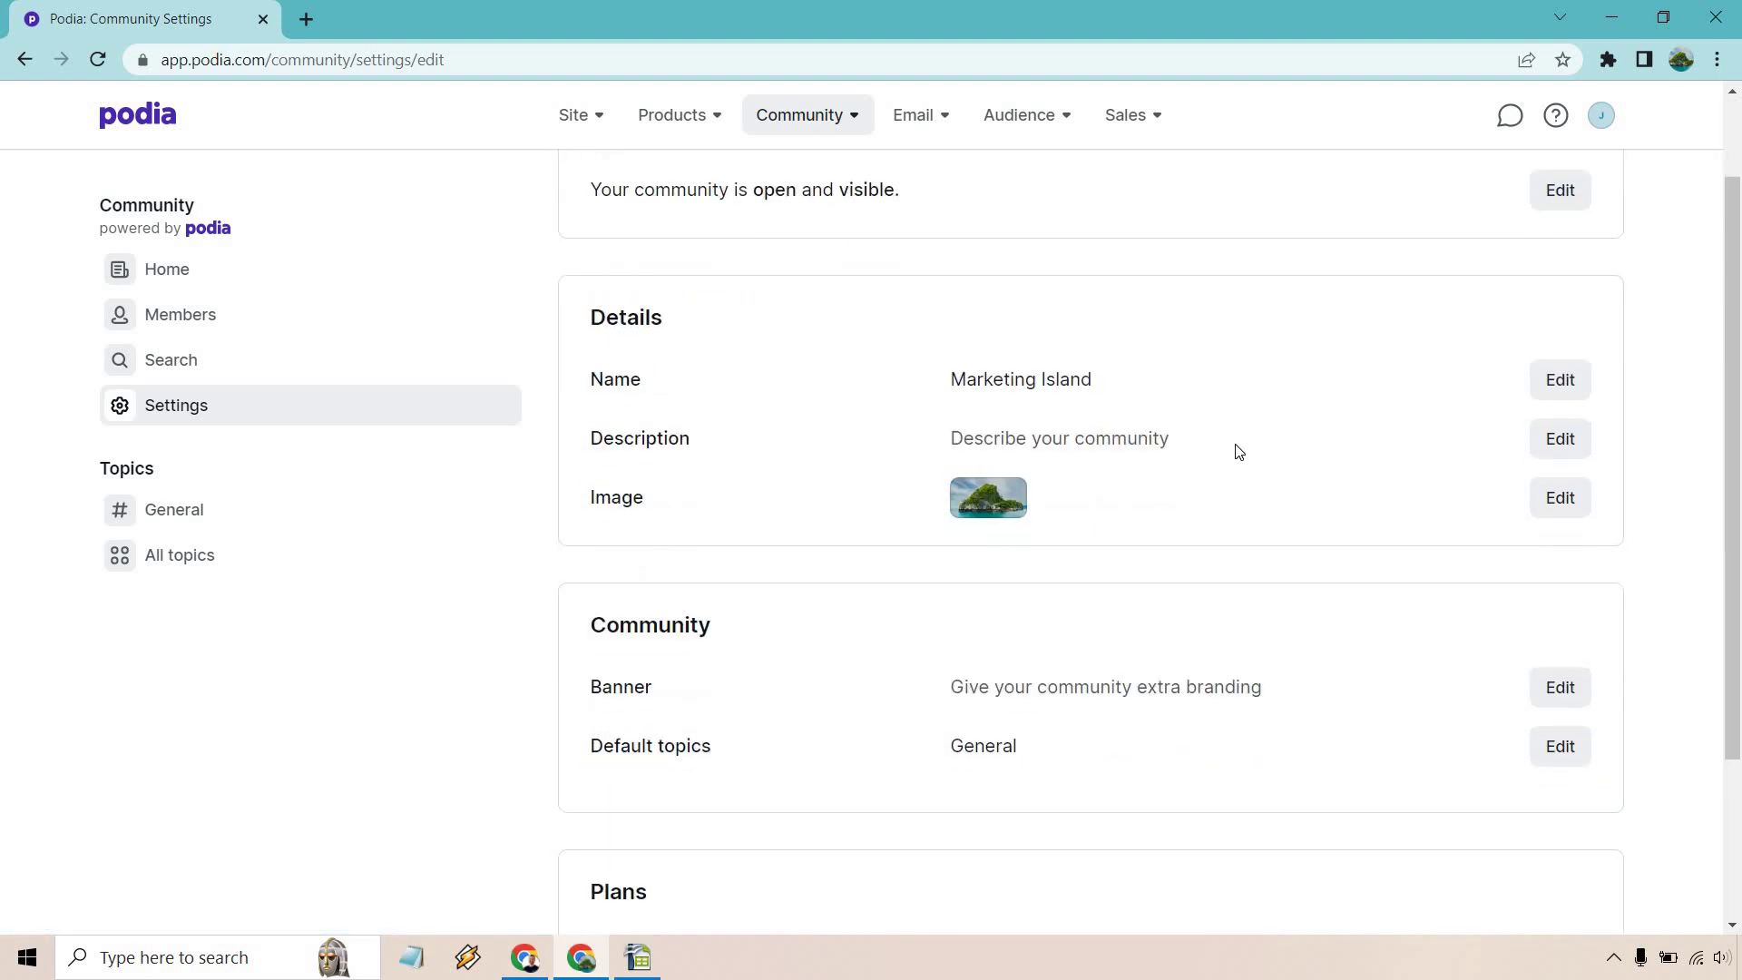
pyautogui.scroll(-2, 1238, 451)
pyautogui.scroll(-1, 1238, 451)
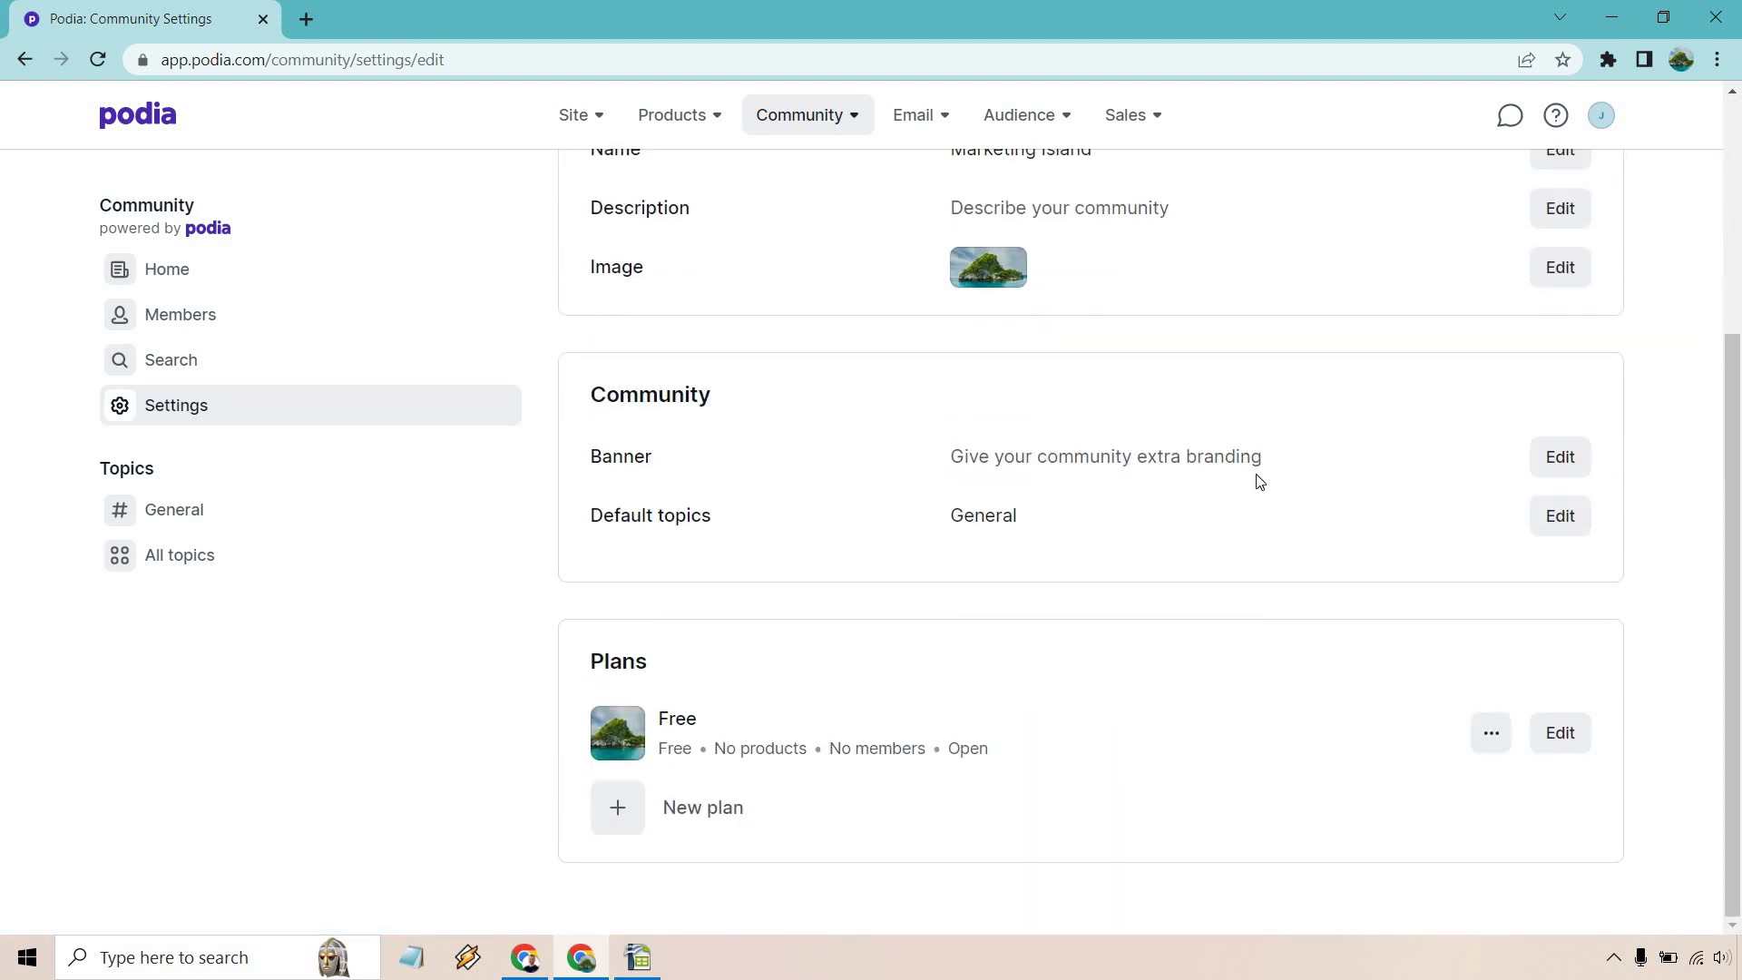
pyautogui.scroll(5, 1260, 487)
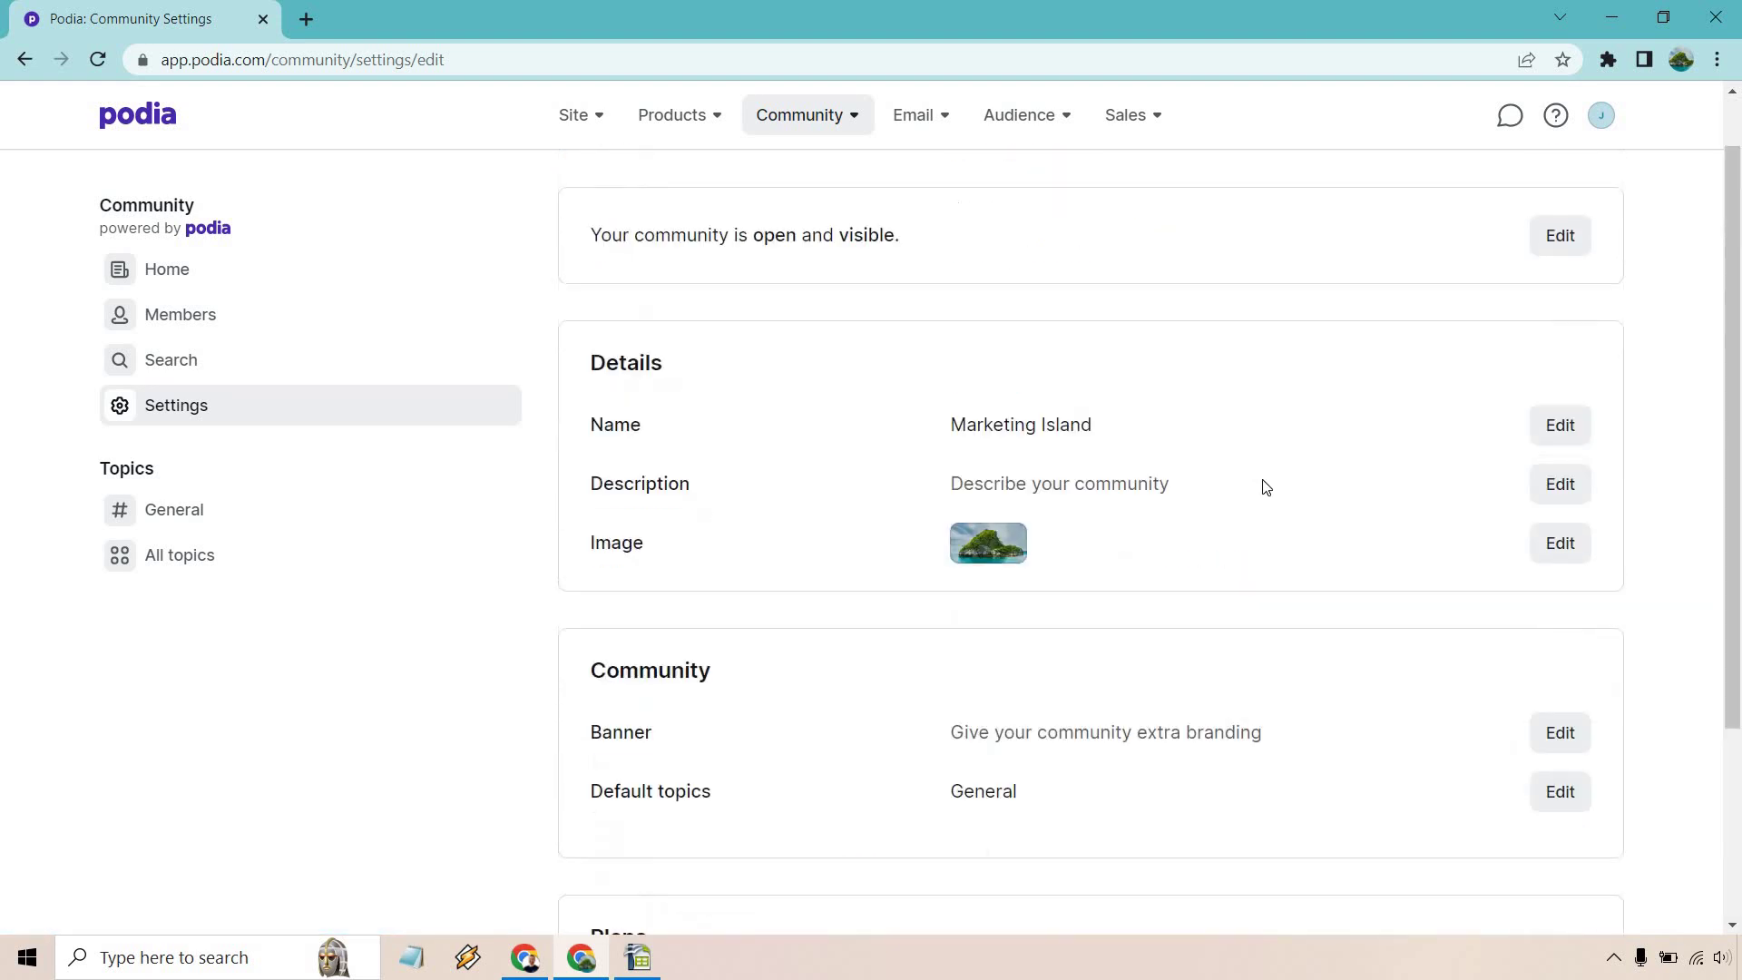
pyautogui.click(195, 510)
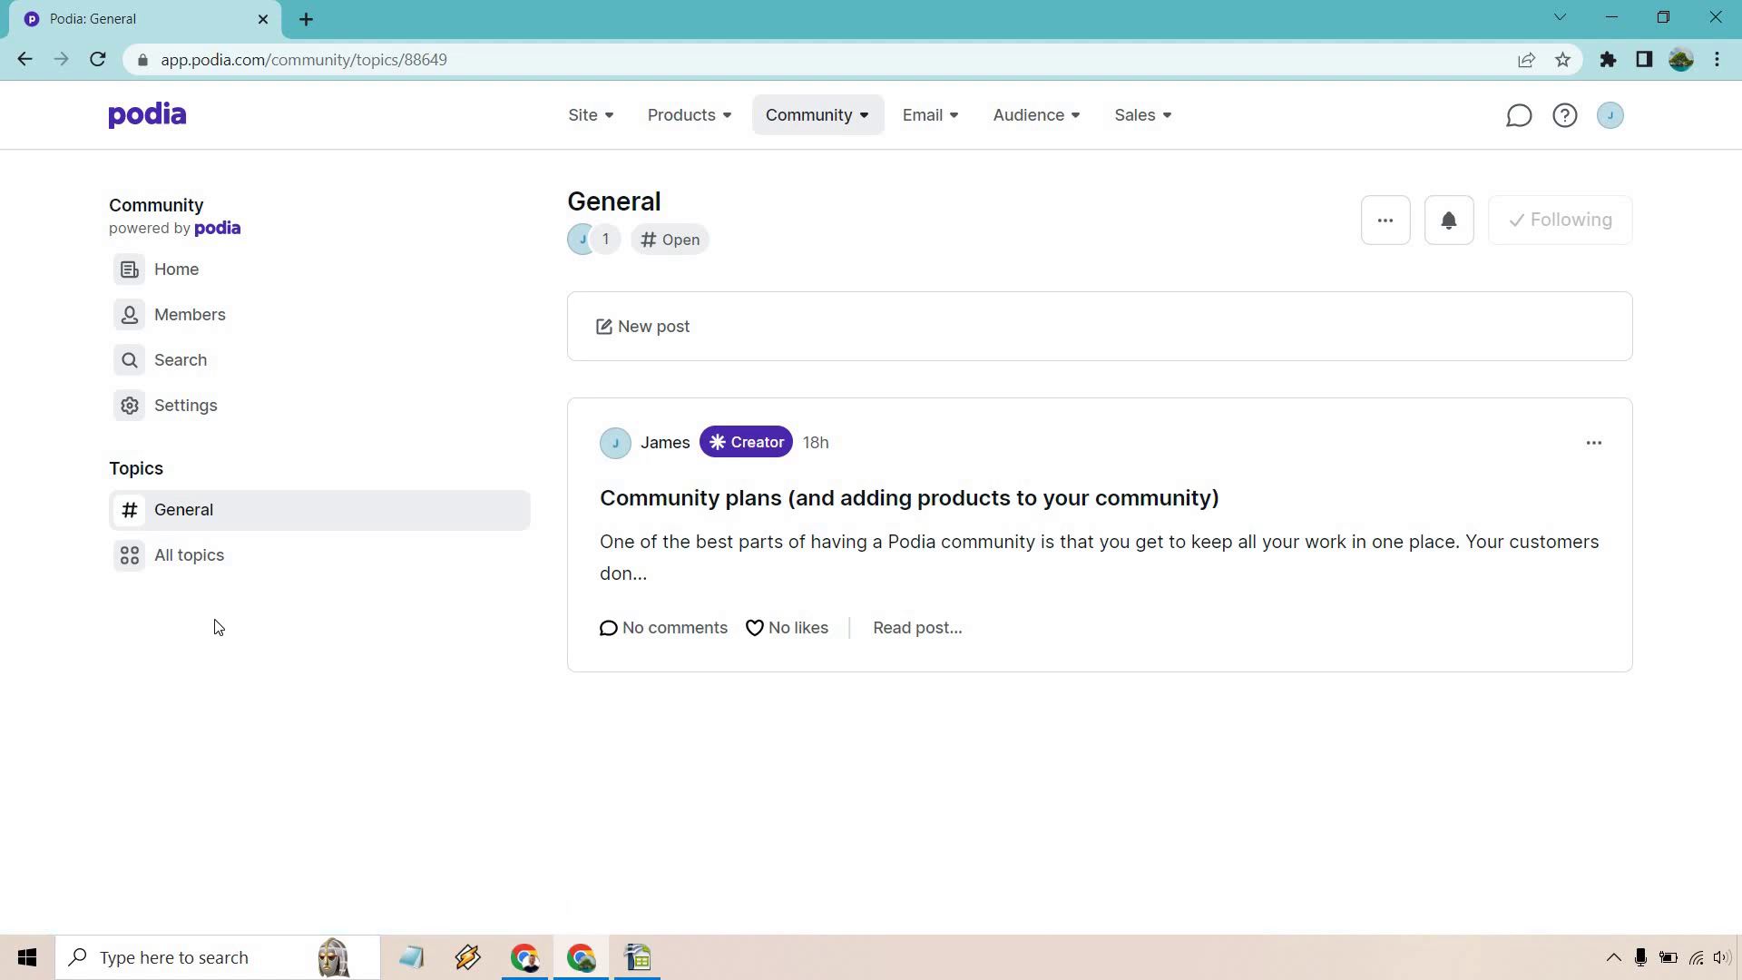
# Step: Show the All topics overview, where General is the only topic
pyautogui.click(193, 569)
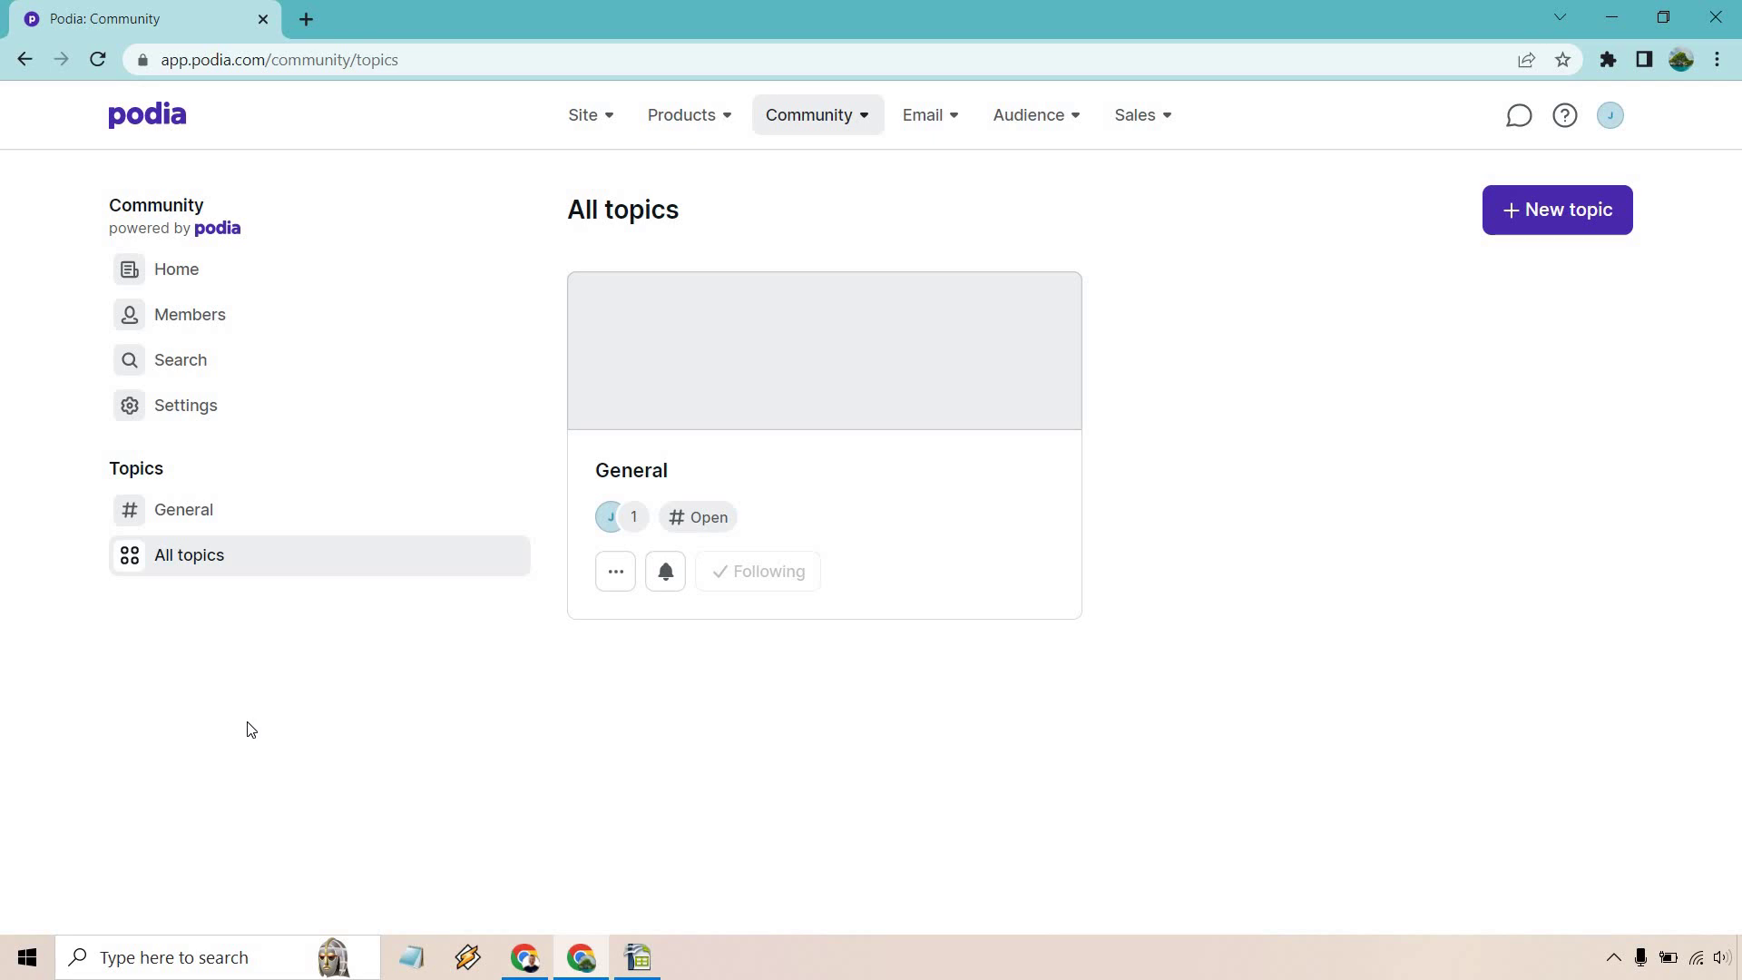
# Step: Start a new topic named 'Software' with the description 'For anything software related'
pyautogui.click(1495, 213)
pyautogui.write('Software')
pyautogui.press('Tab')
pyautogui.write('For anything sof')
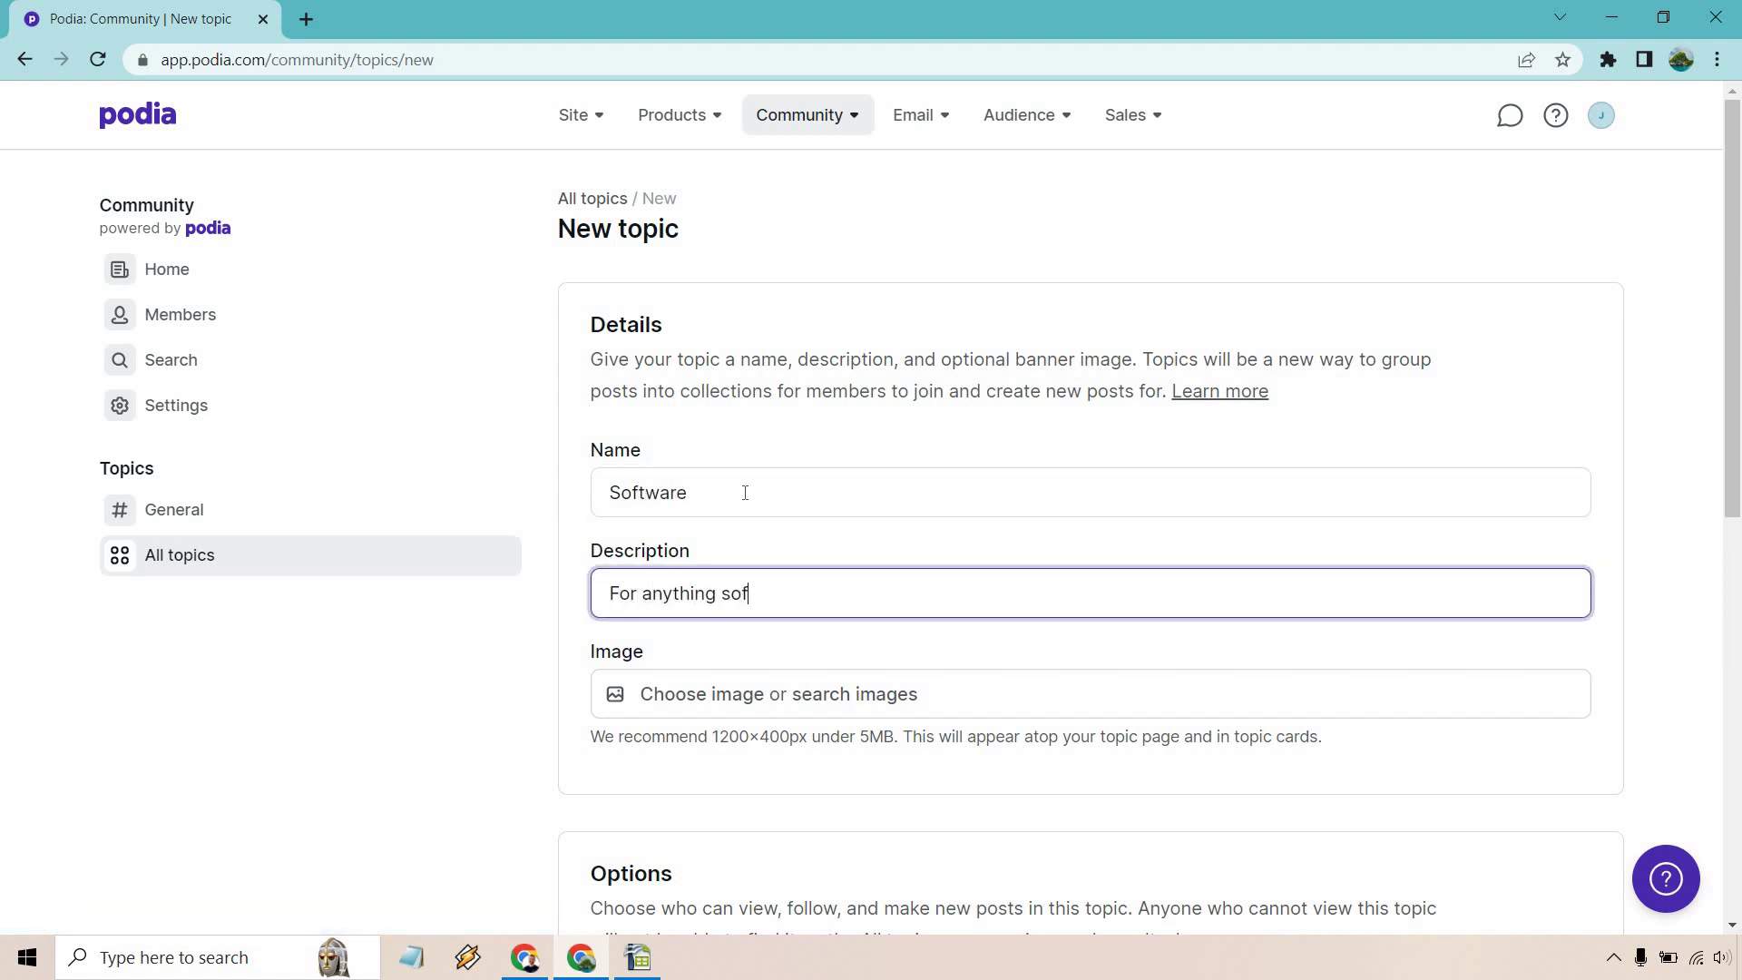
pyautogui.write('tware related')
# Step: Search stock photos for 'software', pick the desk-with-laptops banner, and create the topic
pyautogui.scroll(-1, 871, 562)
pyautogui.click(894, 579)
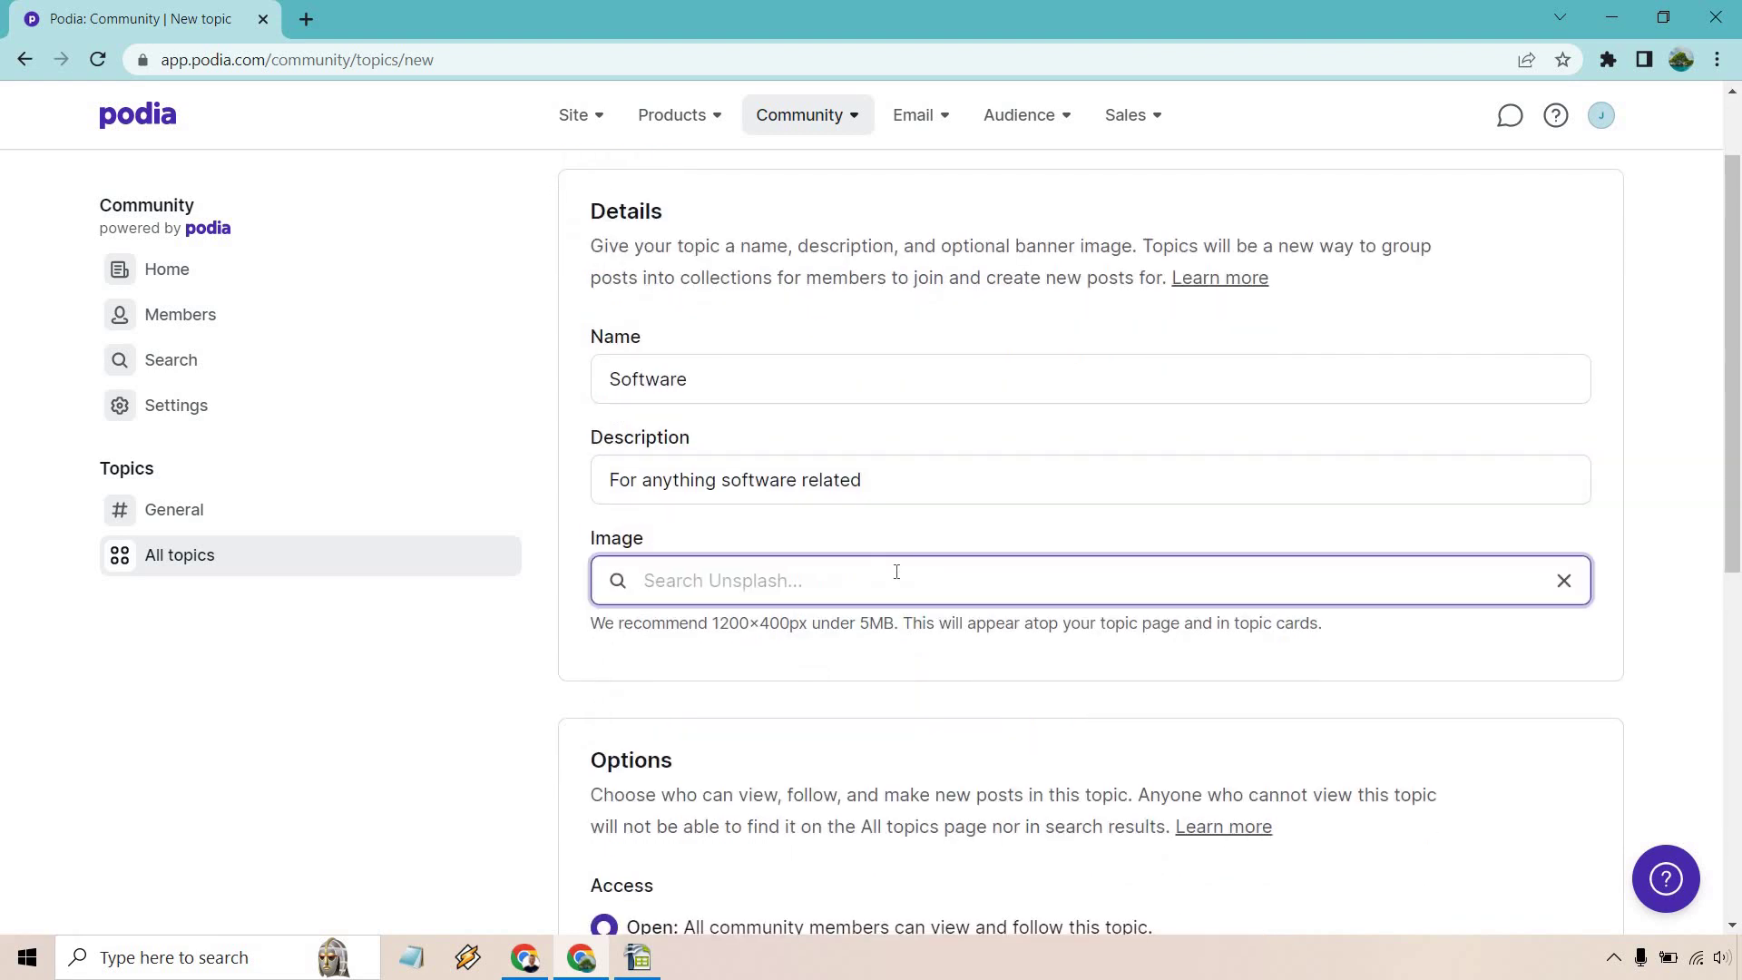
pyautogui.write('software')
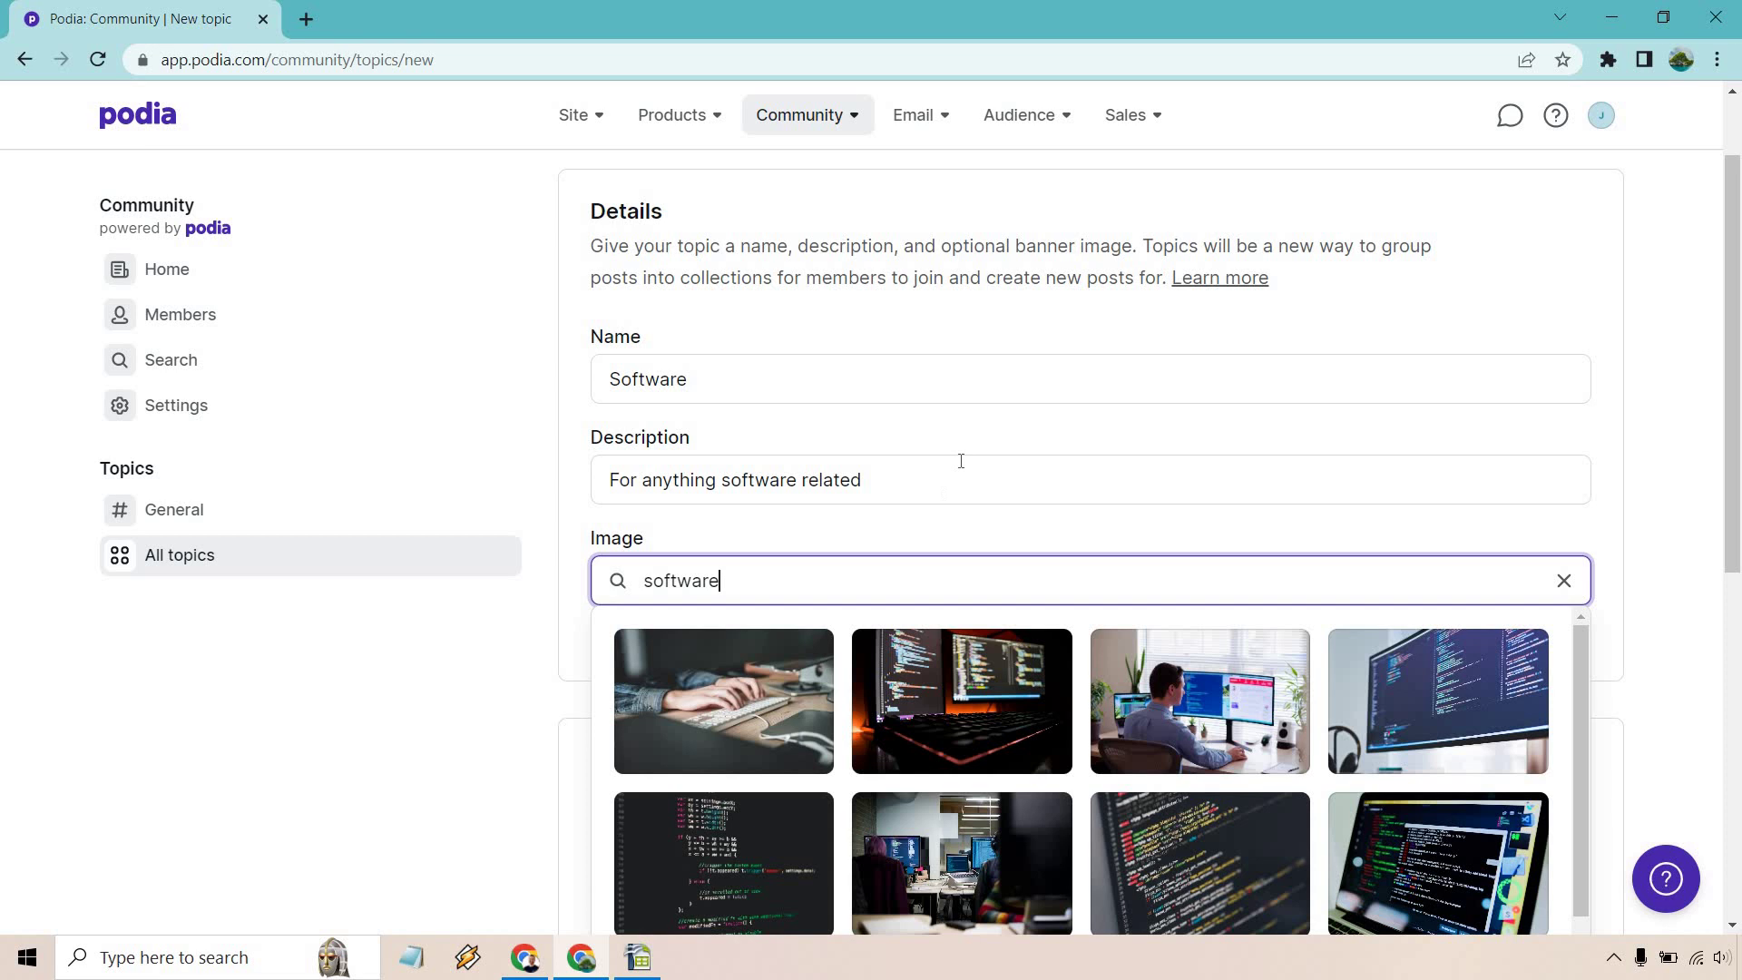
pyautogui.scroll(-1, 960, 460)
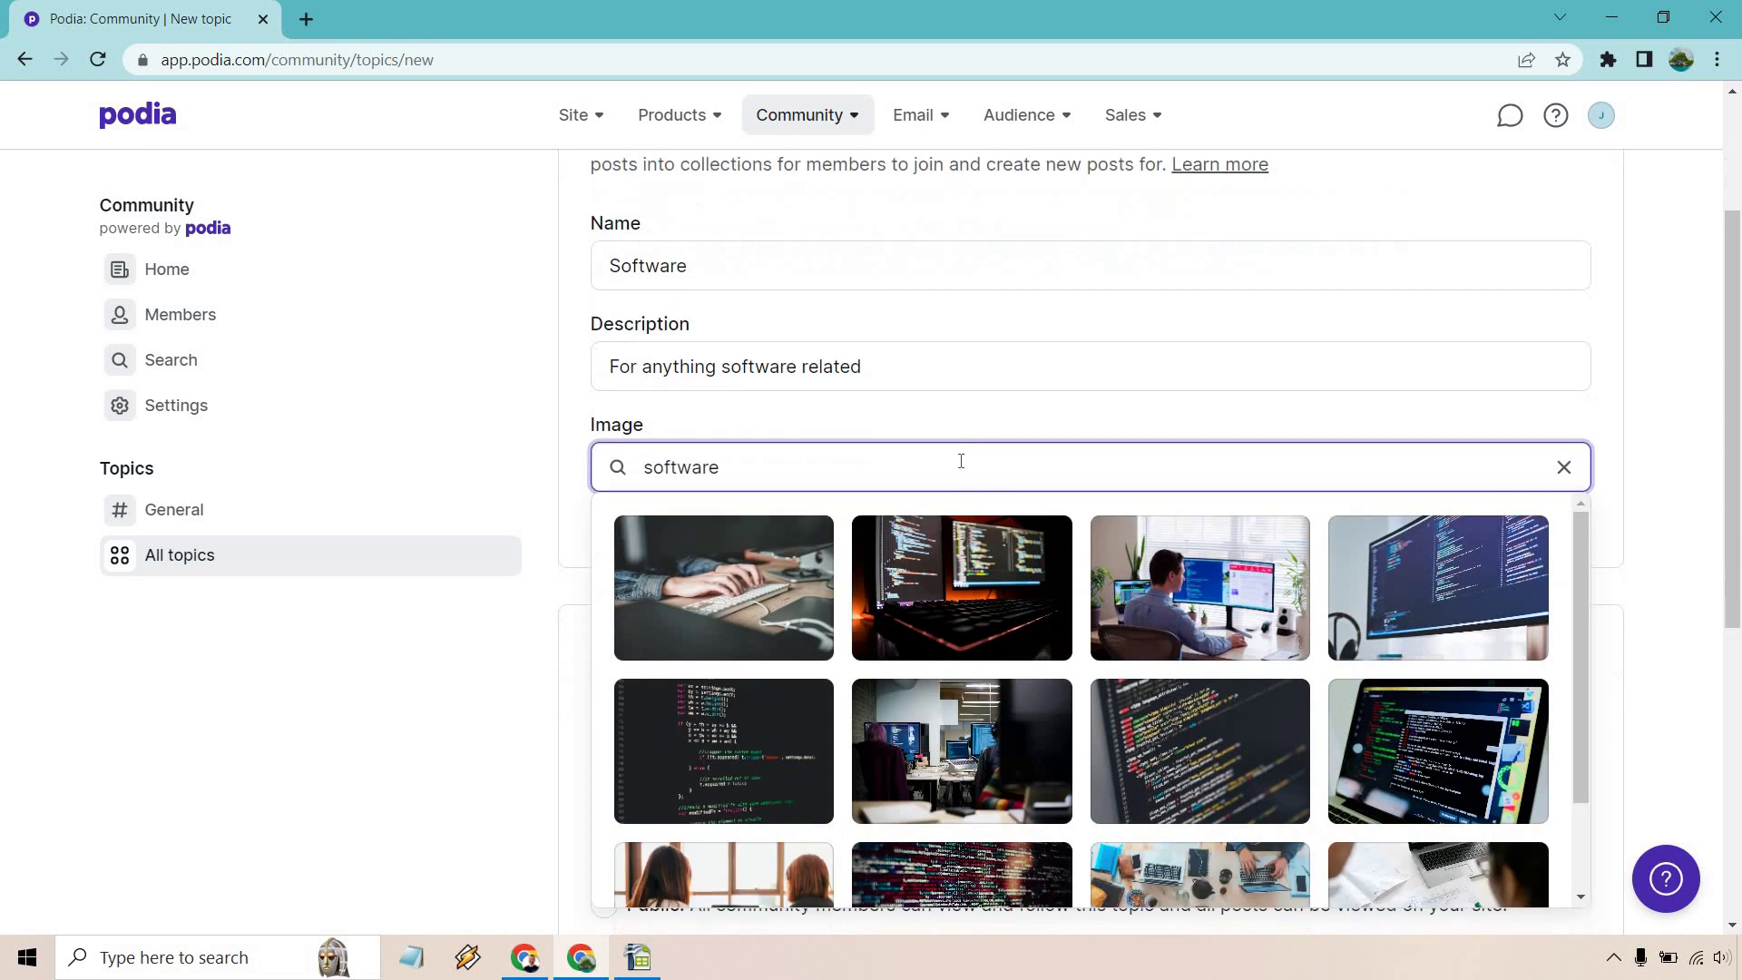
pyautogui.scroll(-2, 997, 542)
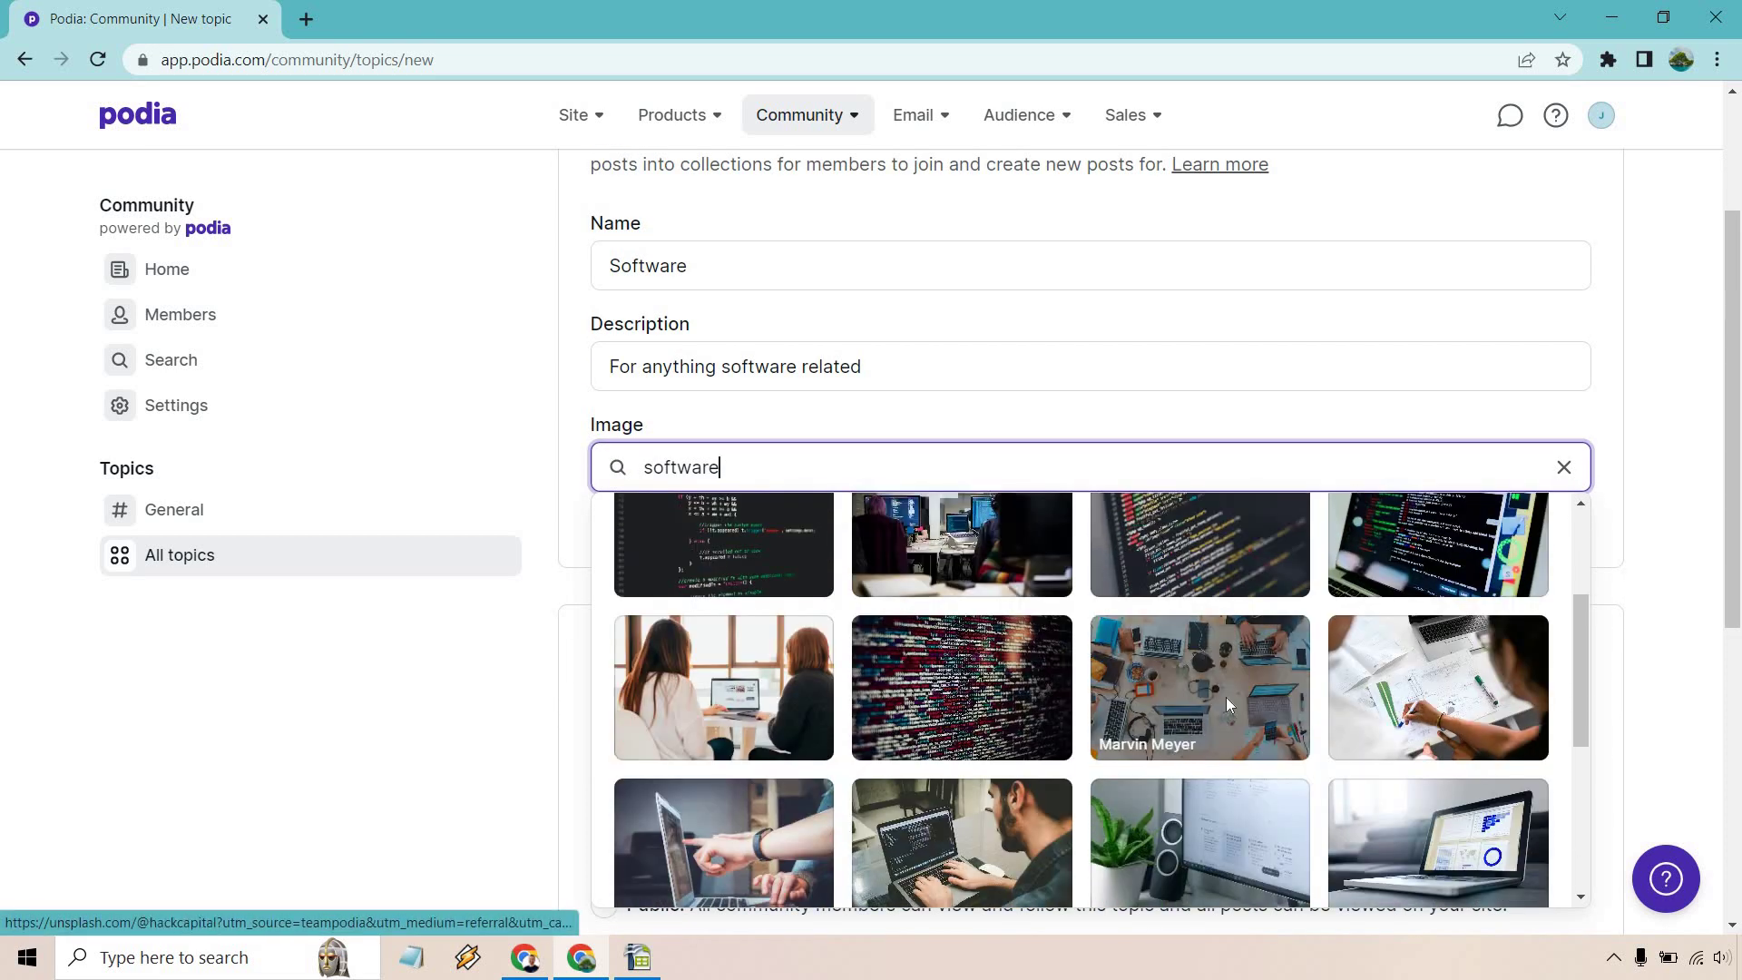
pyautogui.click(1226, 671)
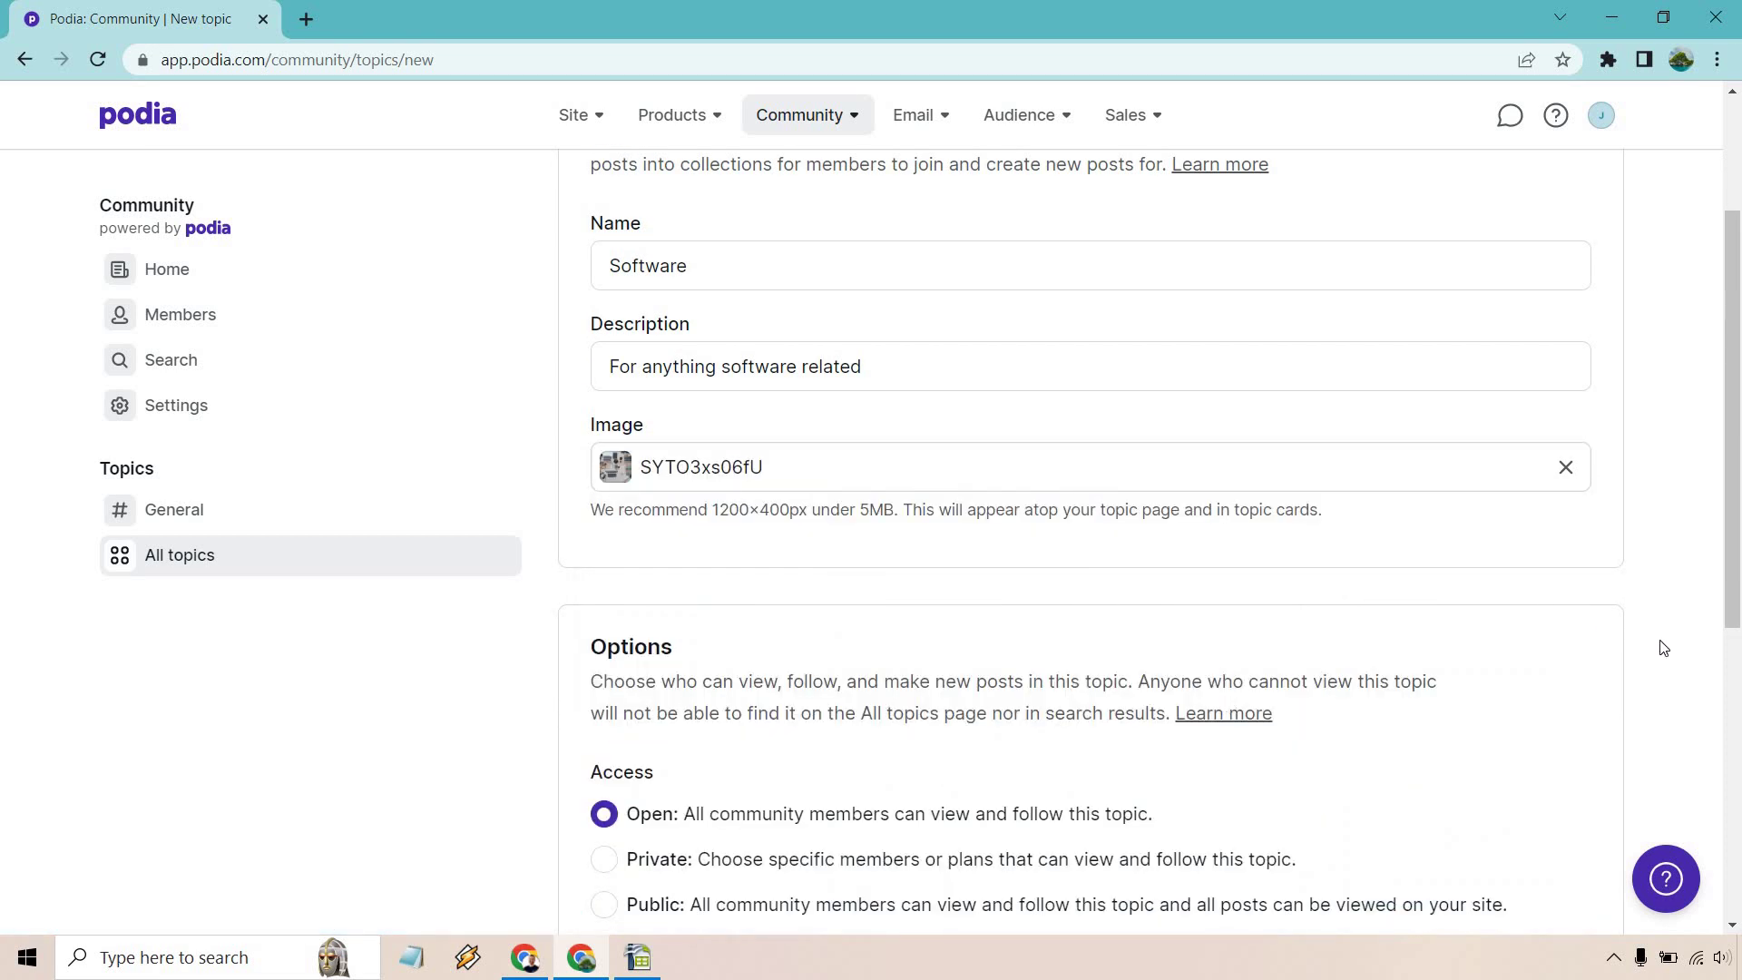
pyautogui.scroll(-3, 1609, 535)
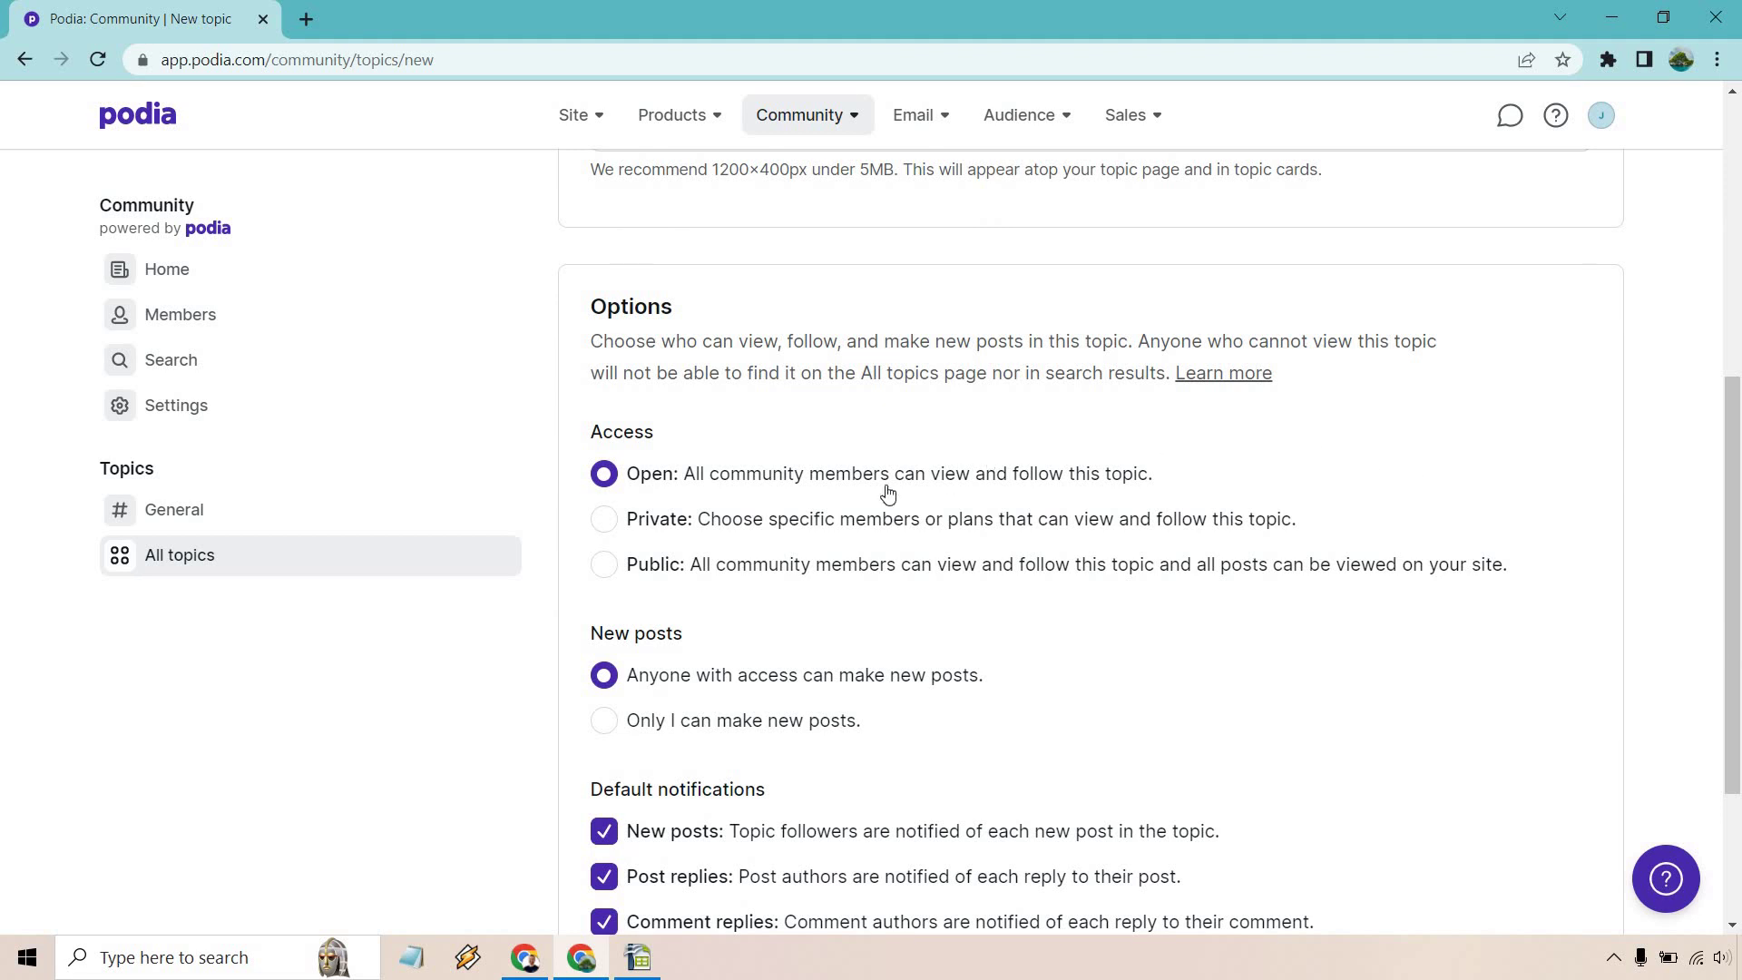
pyautogui.scroll(-1, 898, 535)
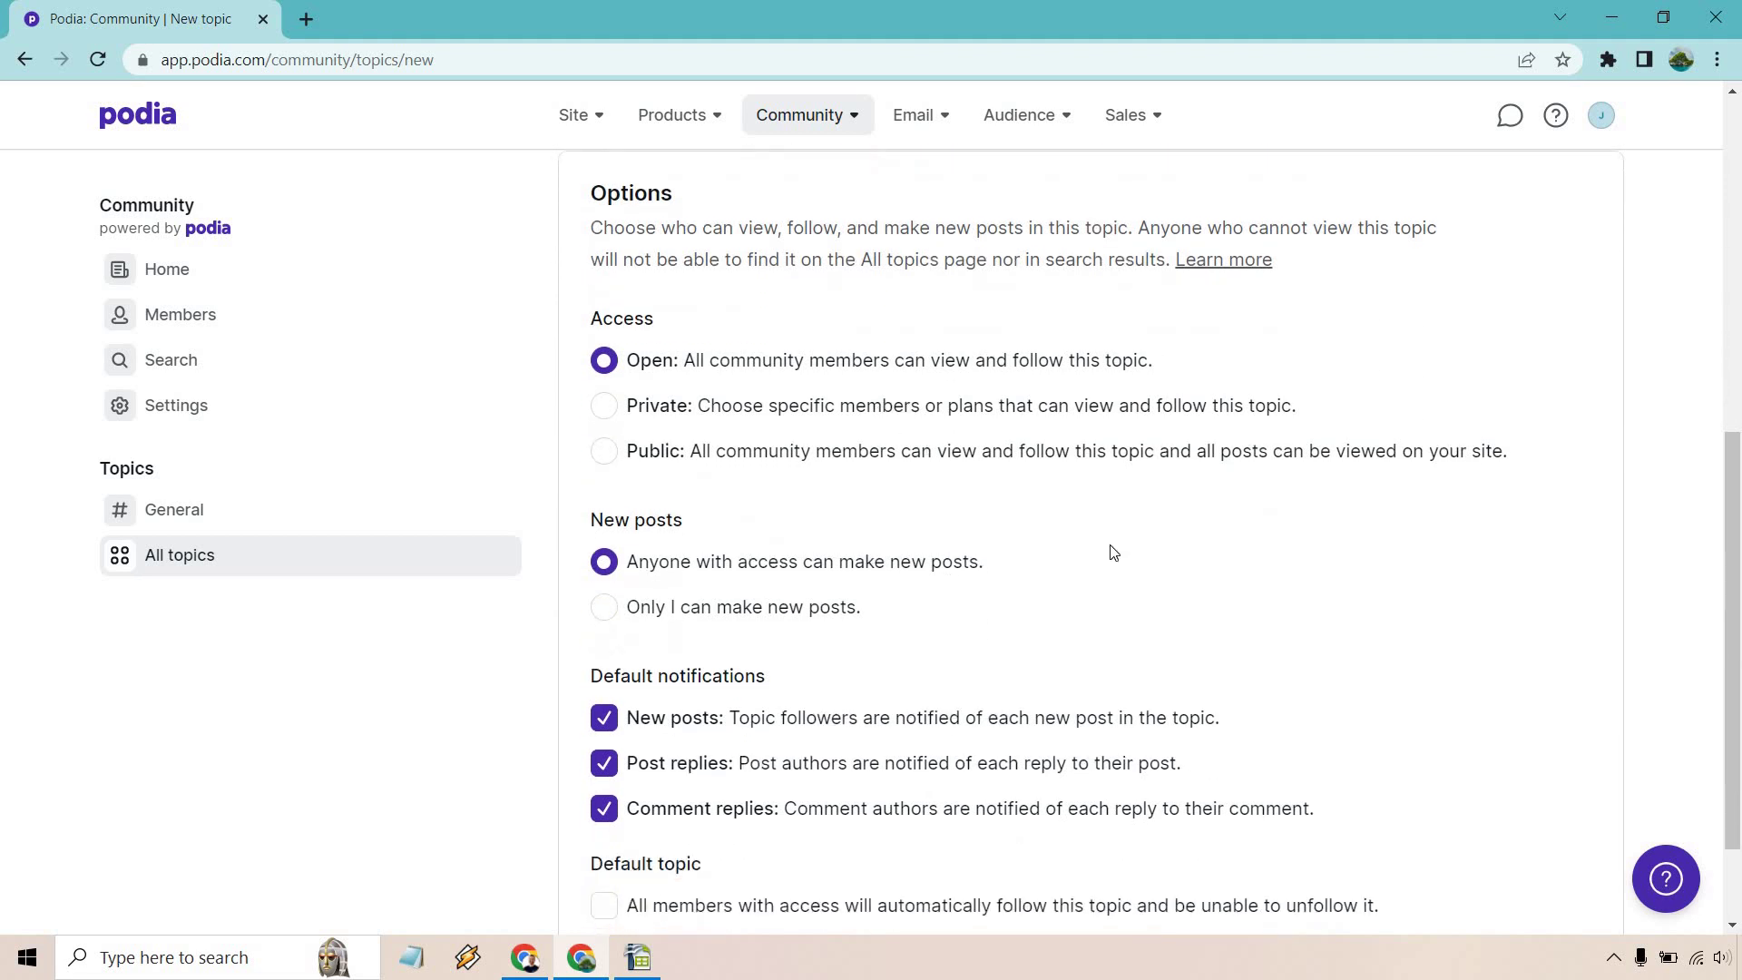
pyautogui.scroll(-1, 1065, 517)
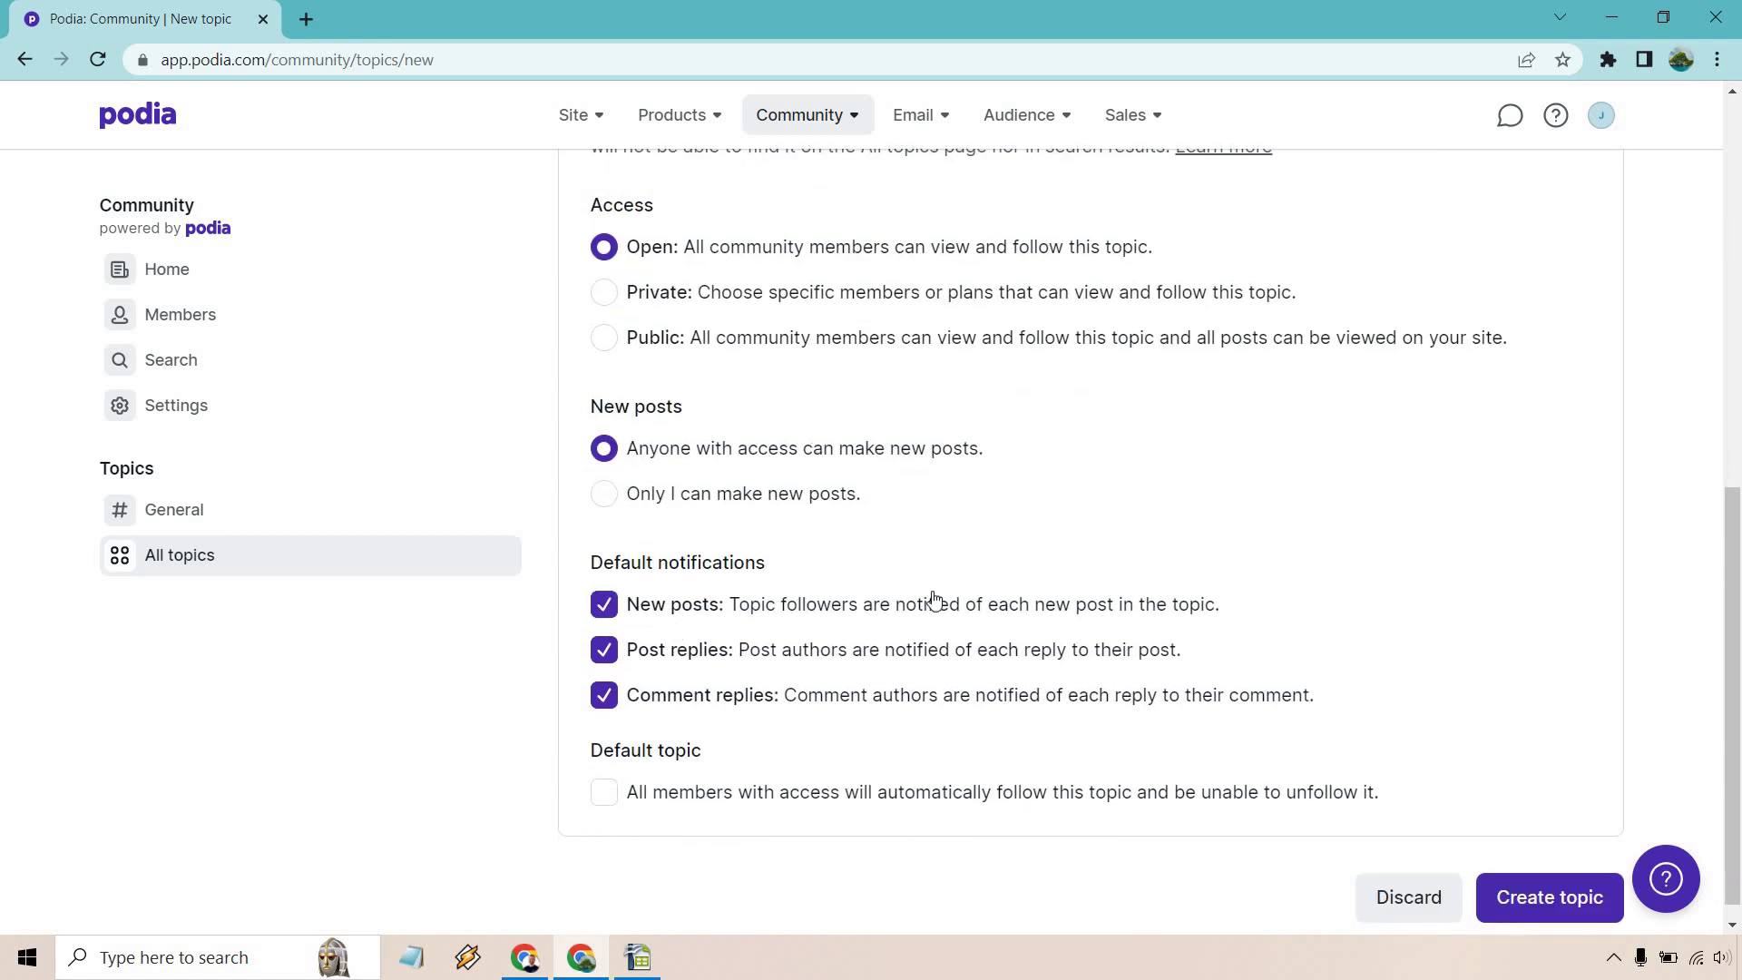
pyautogui.scroll(-1, 998, 535)
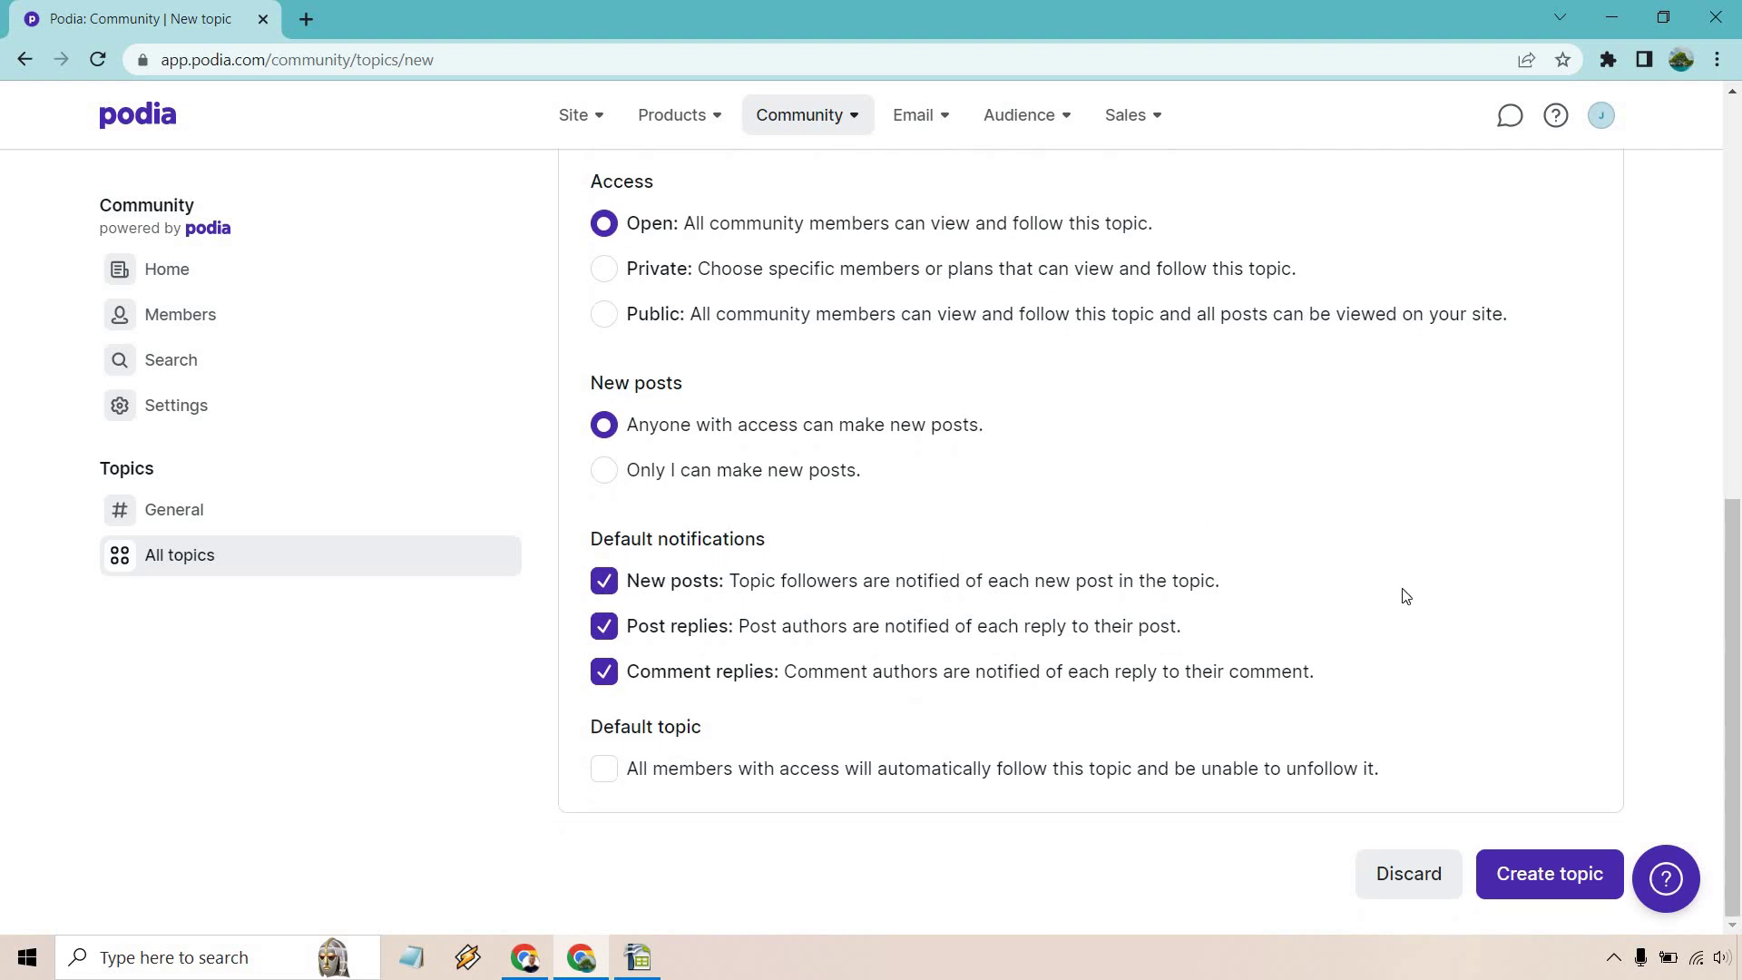
pyautogui.click(1569, 873)
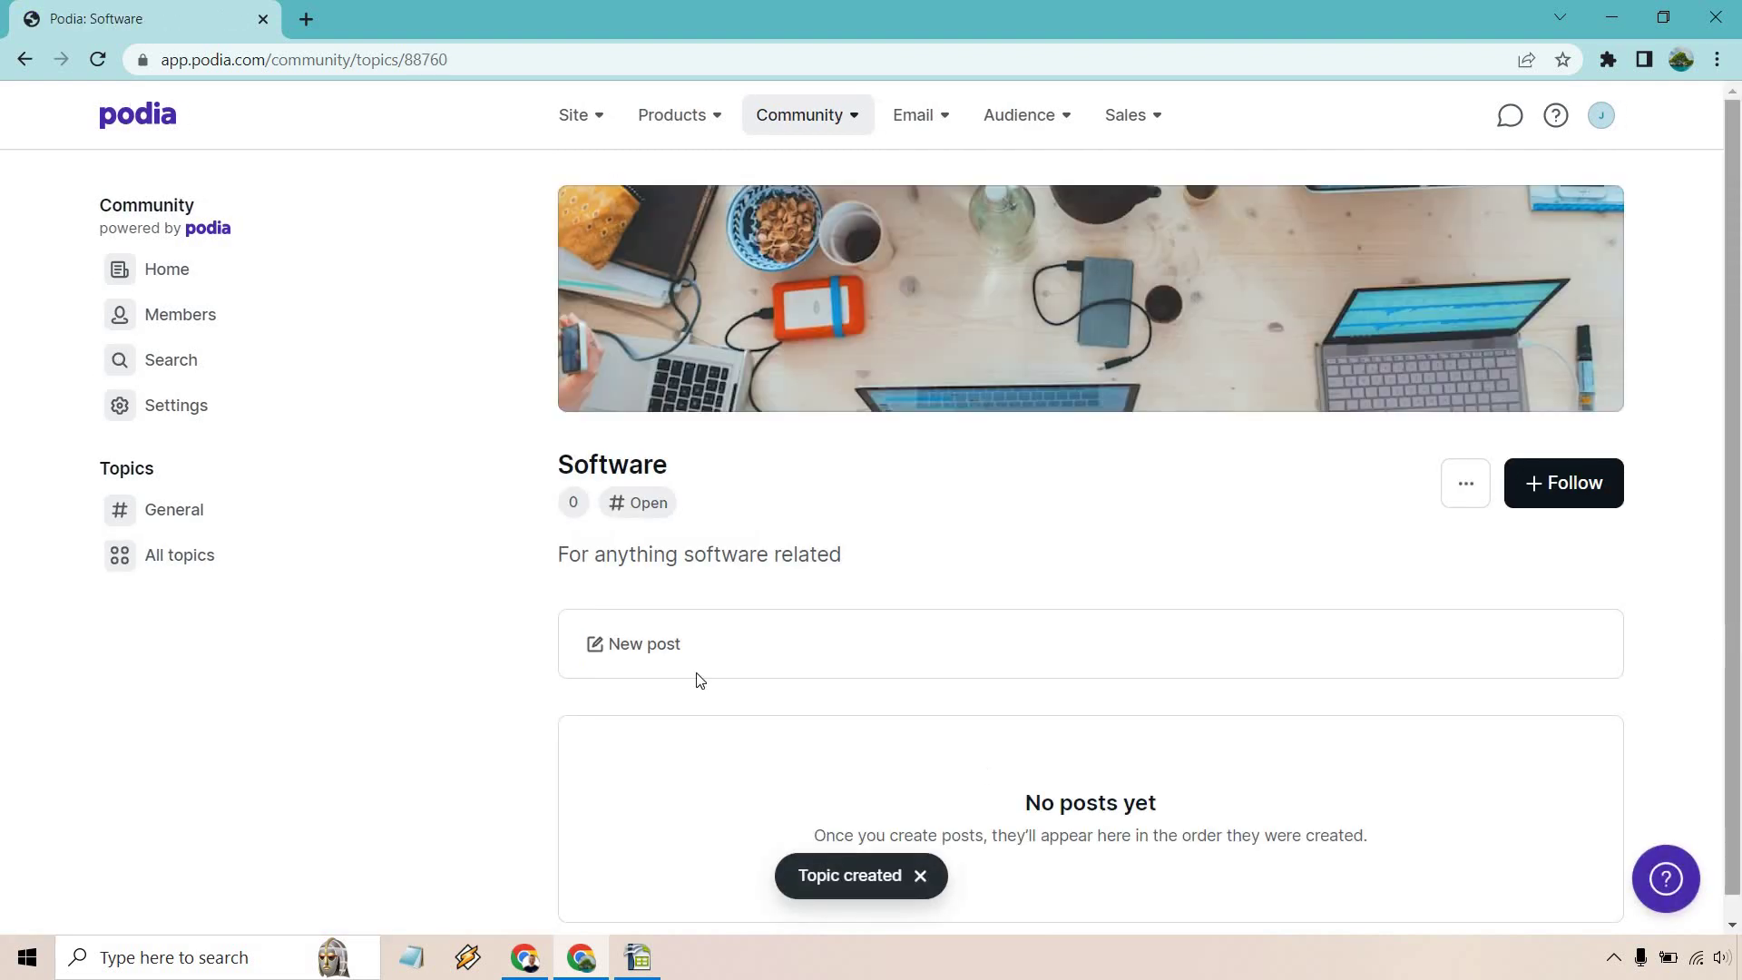
# Step: Look at the General topic page, return to All topics, and open General's options menu
pyautogui.click(178, 560)
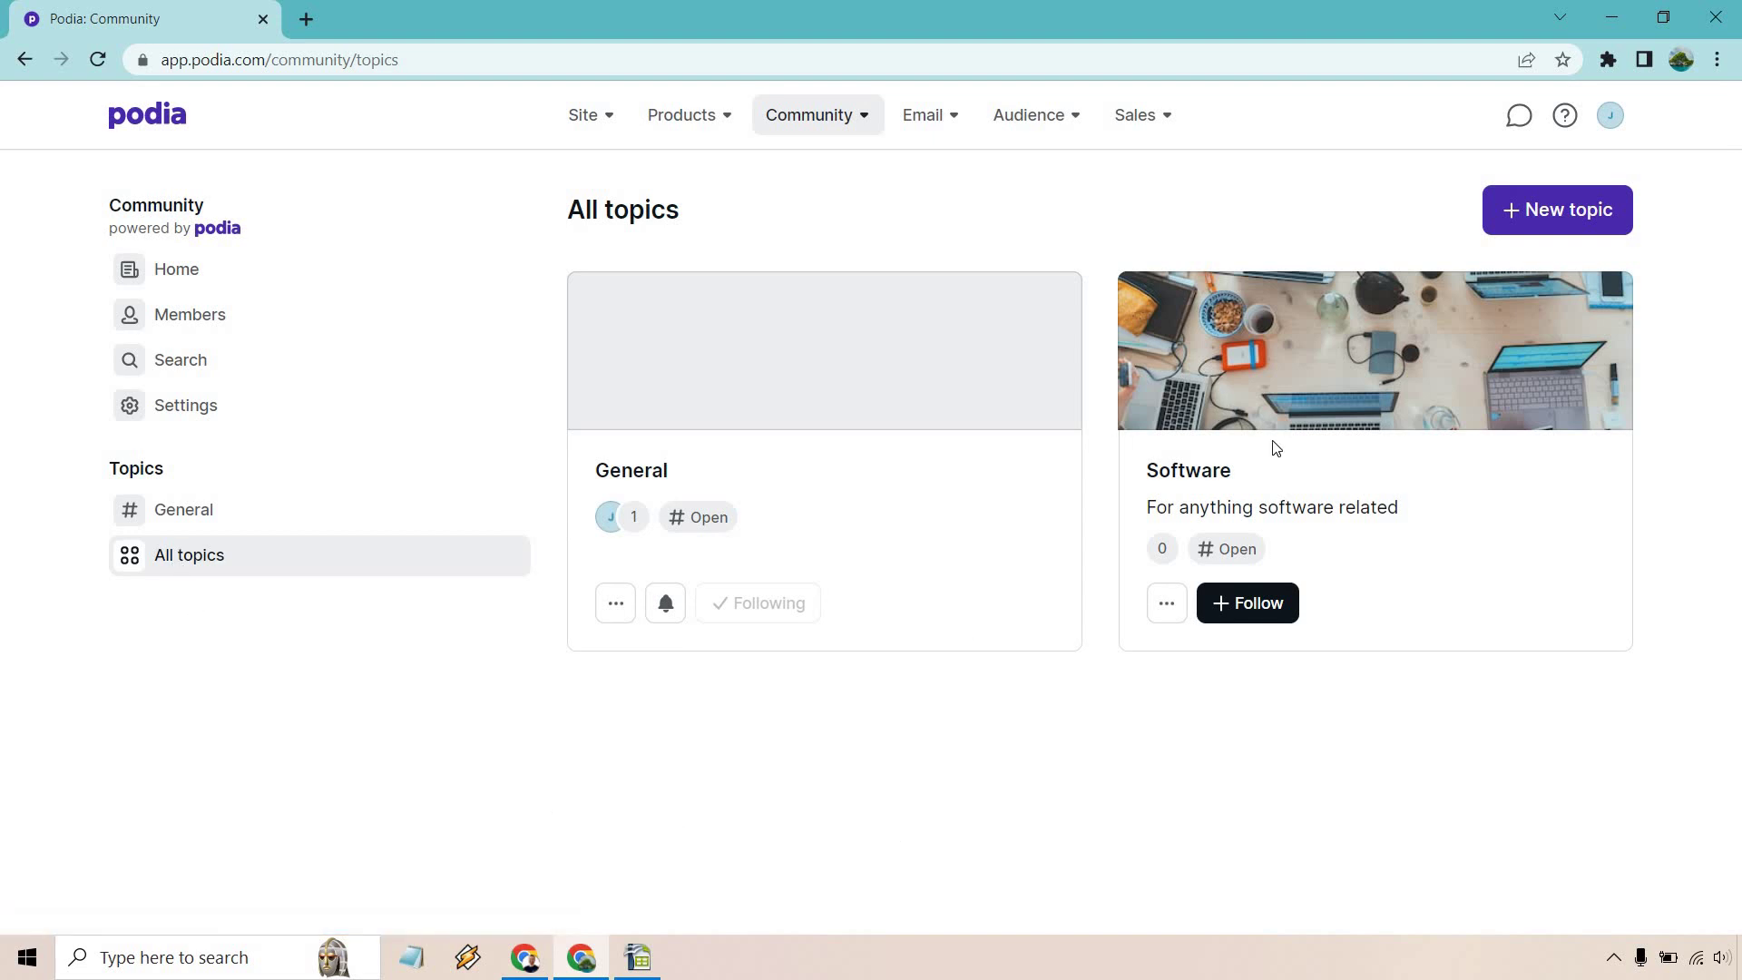
pyautogui.click(854, 329)
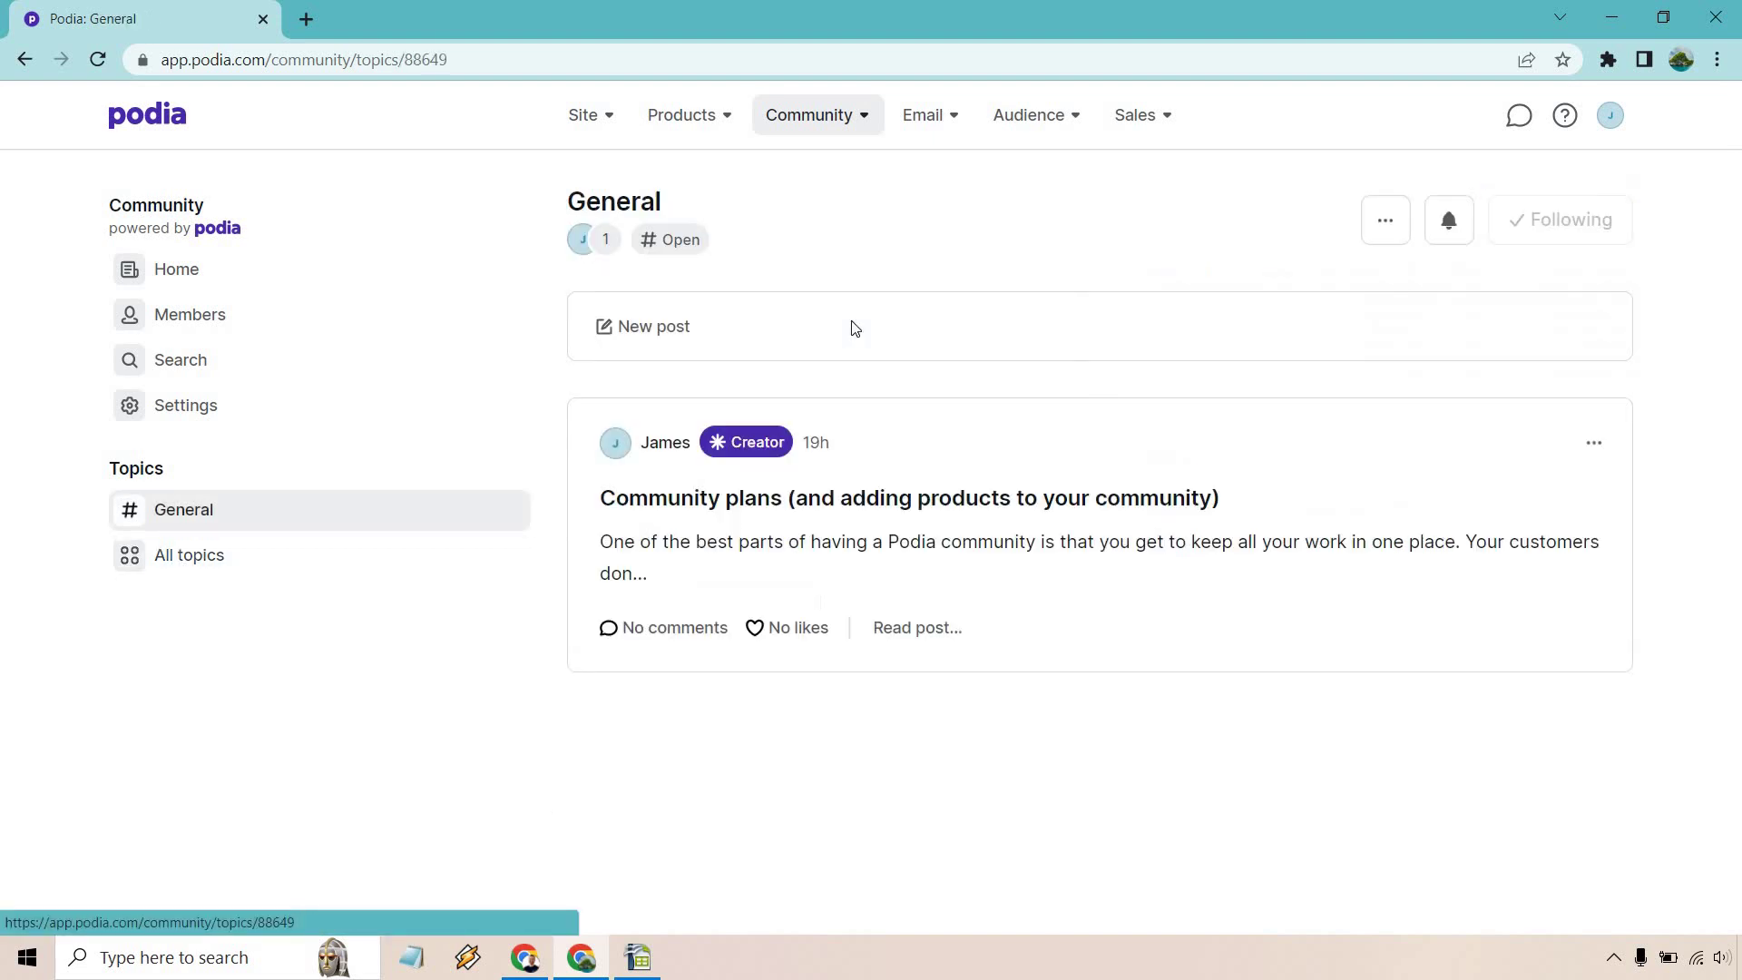
pyautogui.click(178, 555)
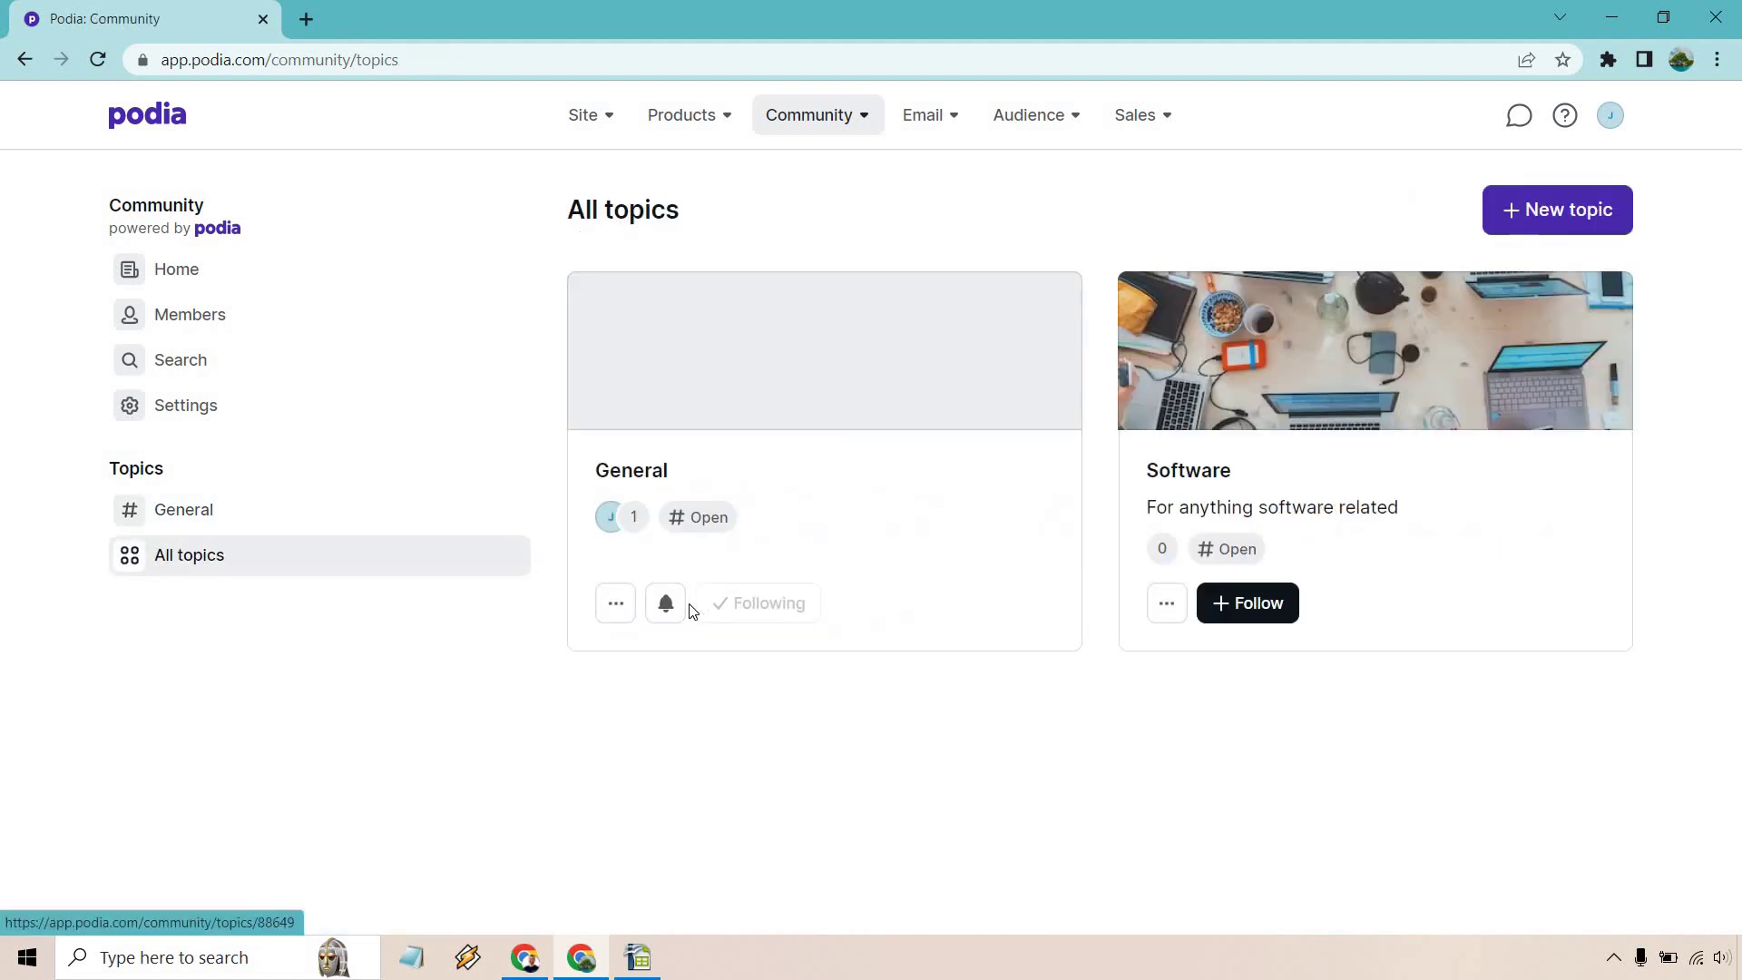
pyautogui.click(615, 612)
# Step: Search stock photos for 'general', set the lightbulb sticky-note banner on General, and update it
pyautogui.click(642, 653)
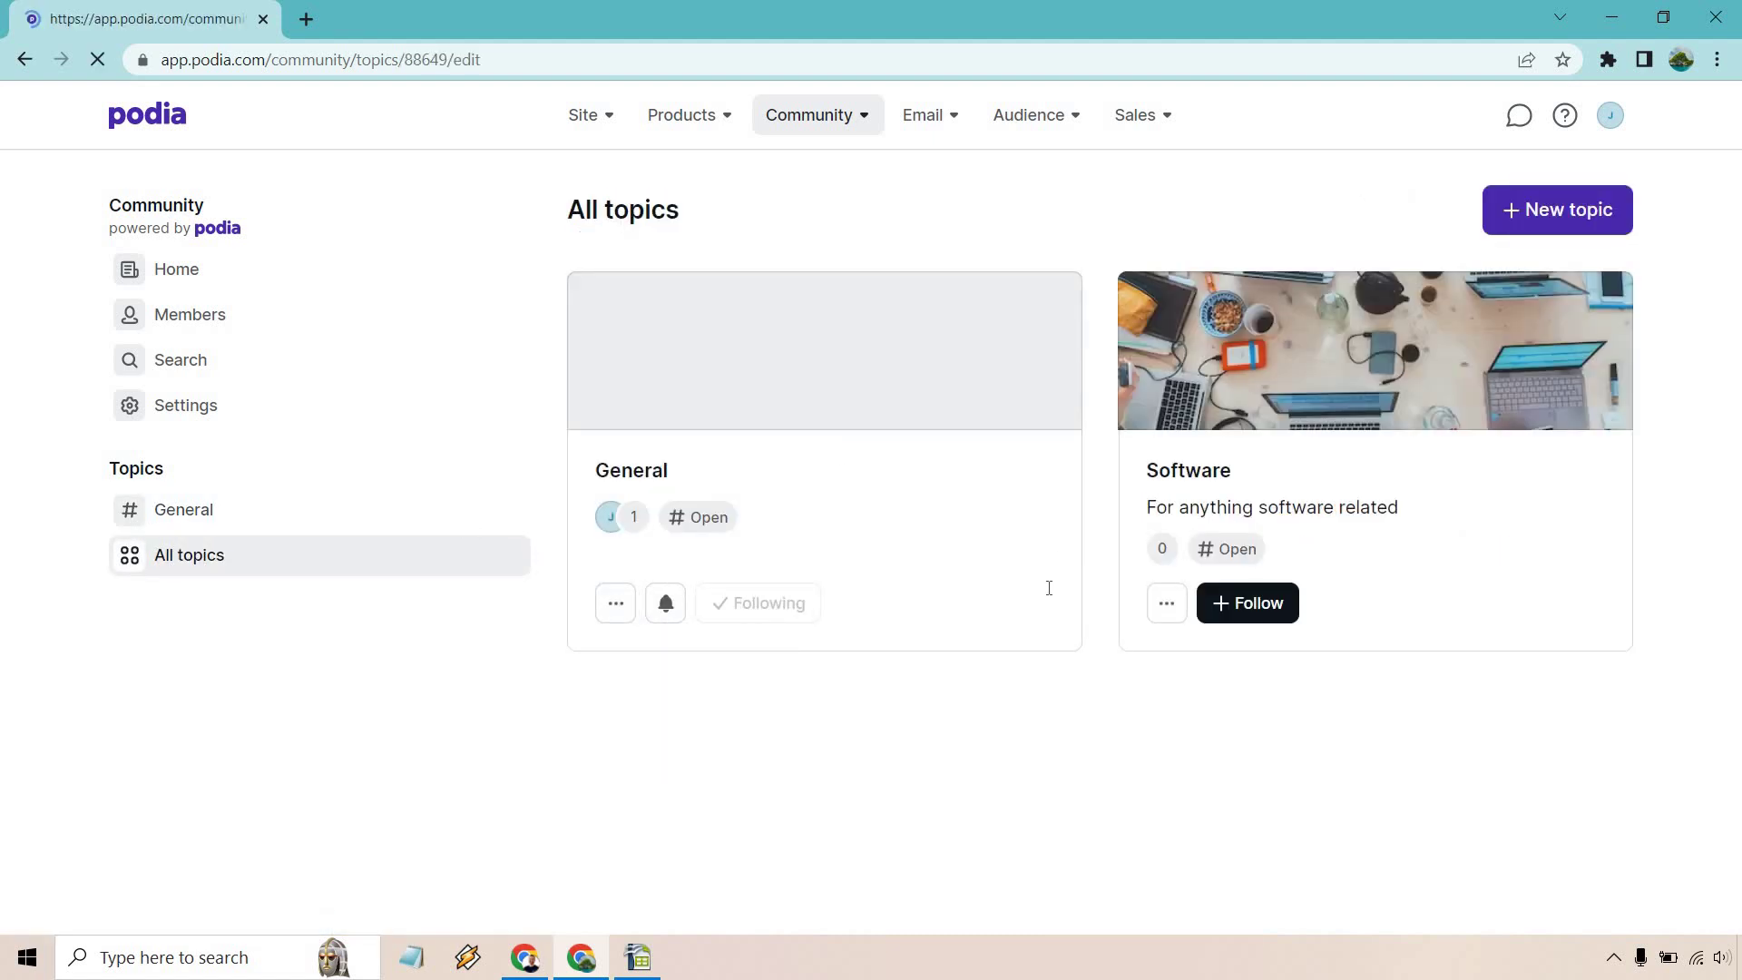
pyautogui.scroll(-3, 998, 544)
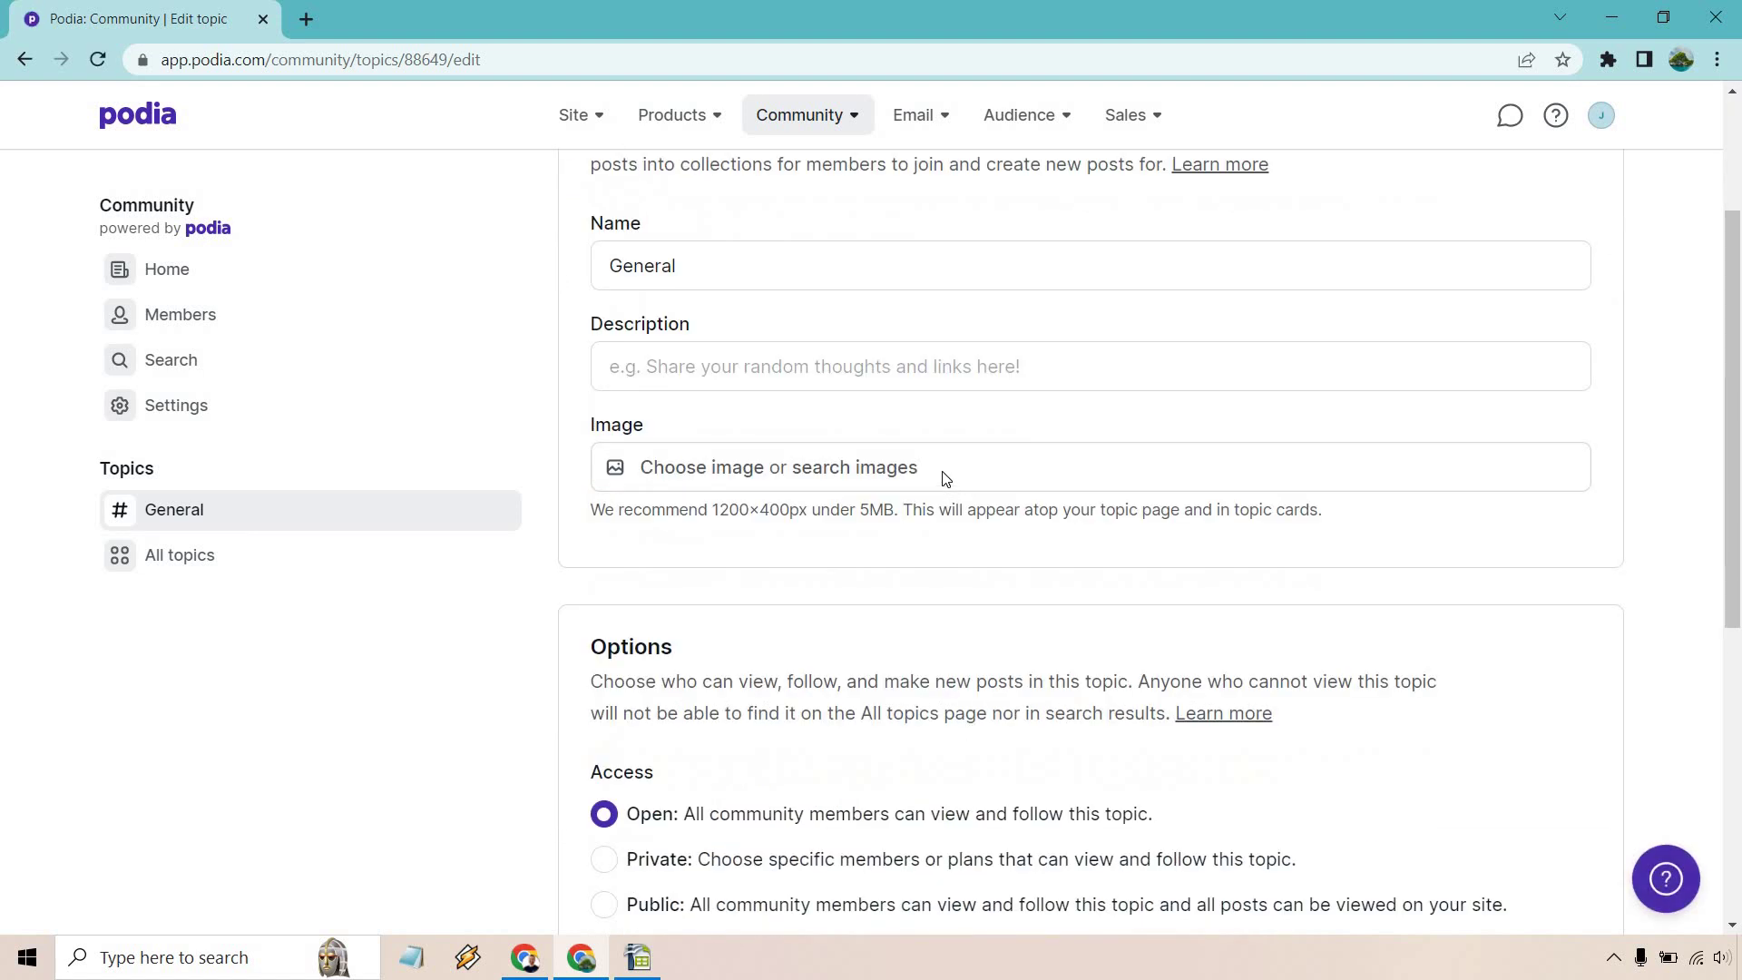
pyautogui.click(941, 473)
pyautogui.click(863, 468)
pyautogui.write('general')
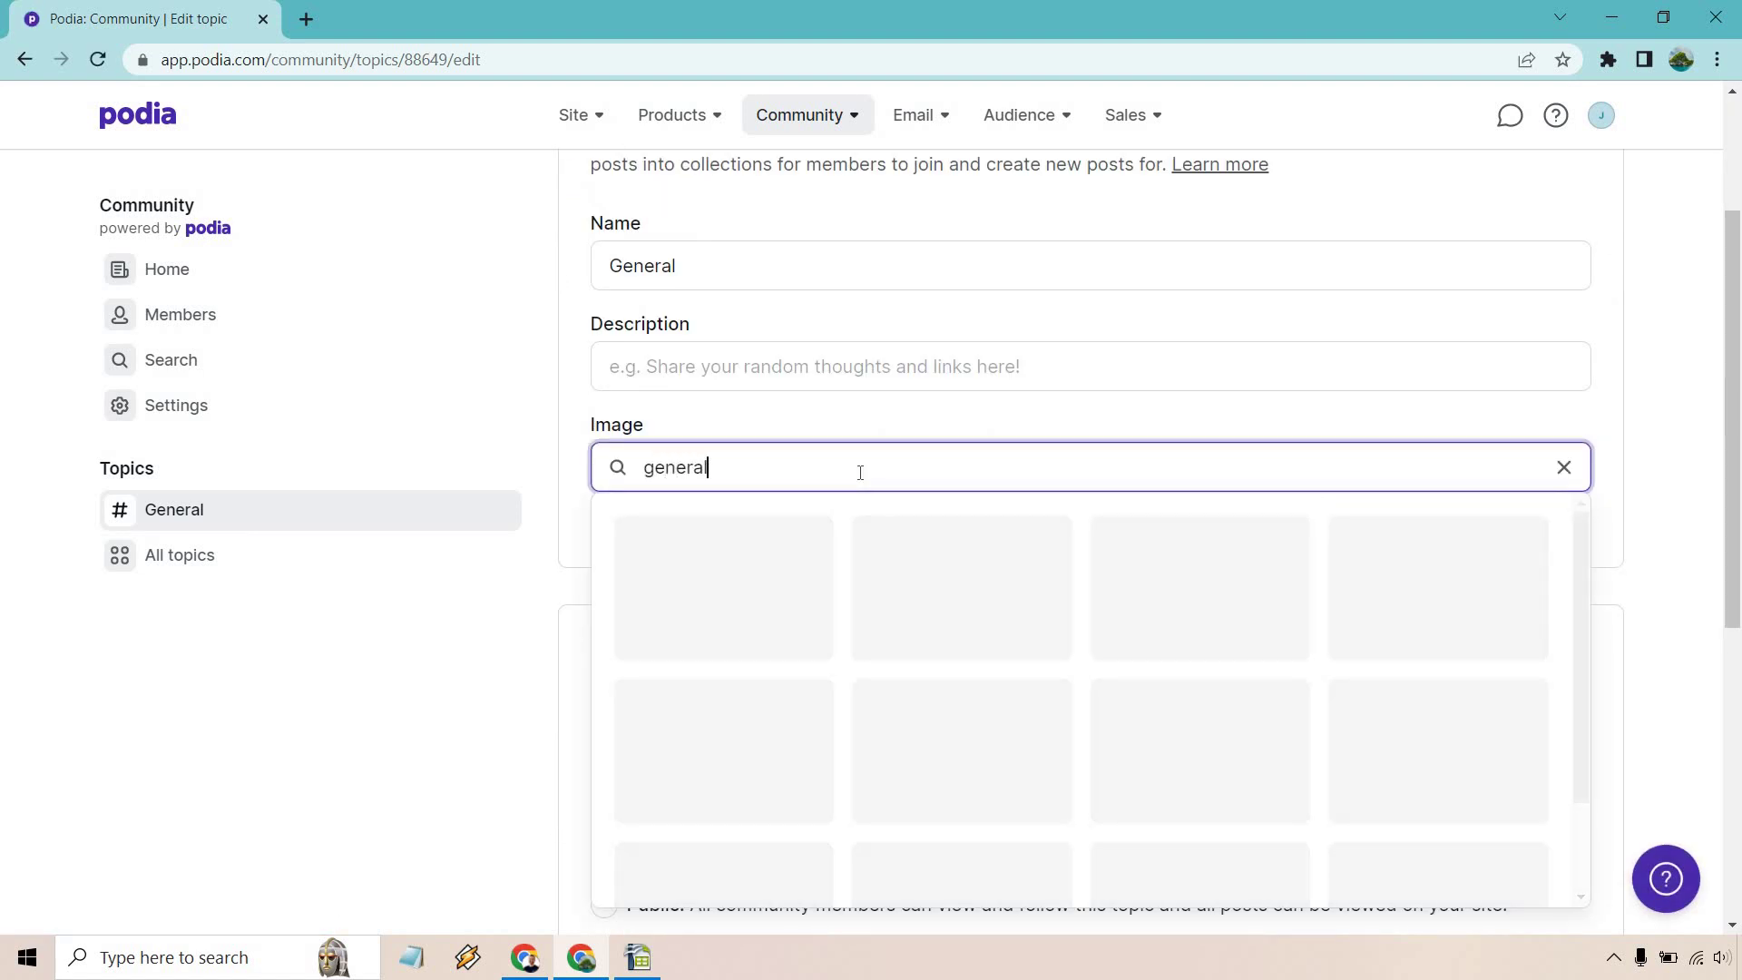
pyautogui.scroll(-1, 1089, 599)
pyautogui.scroll(-3, 1346, 568)
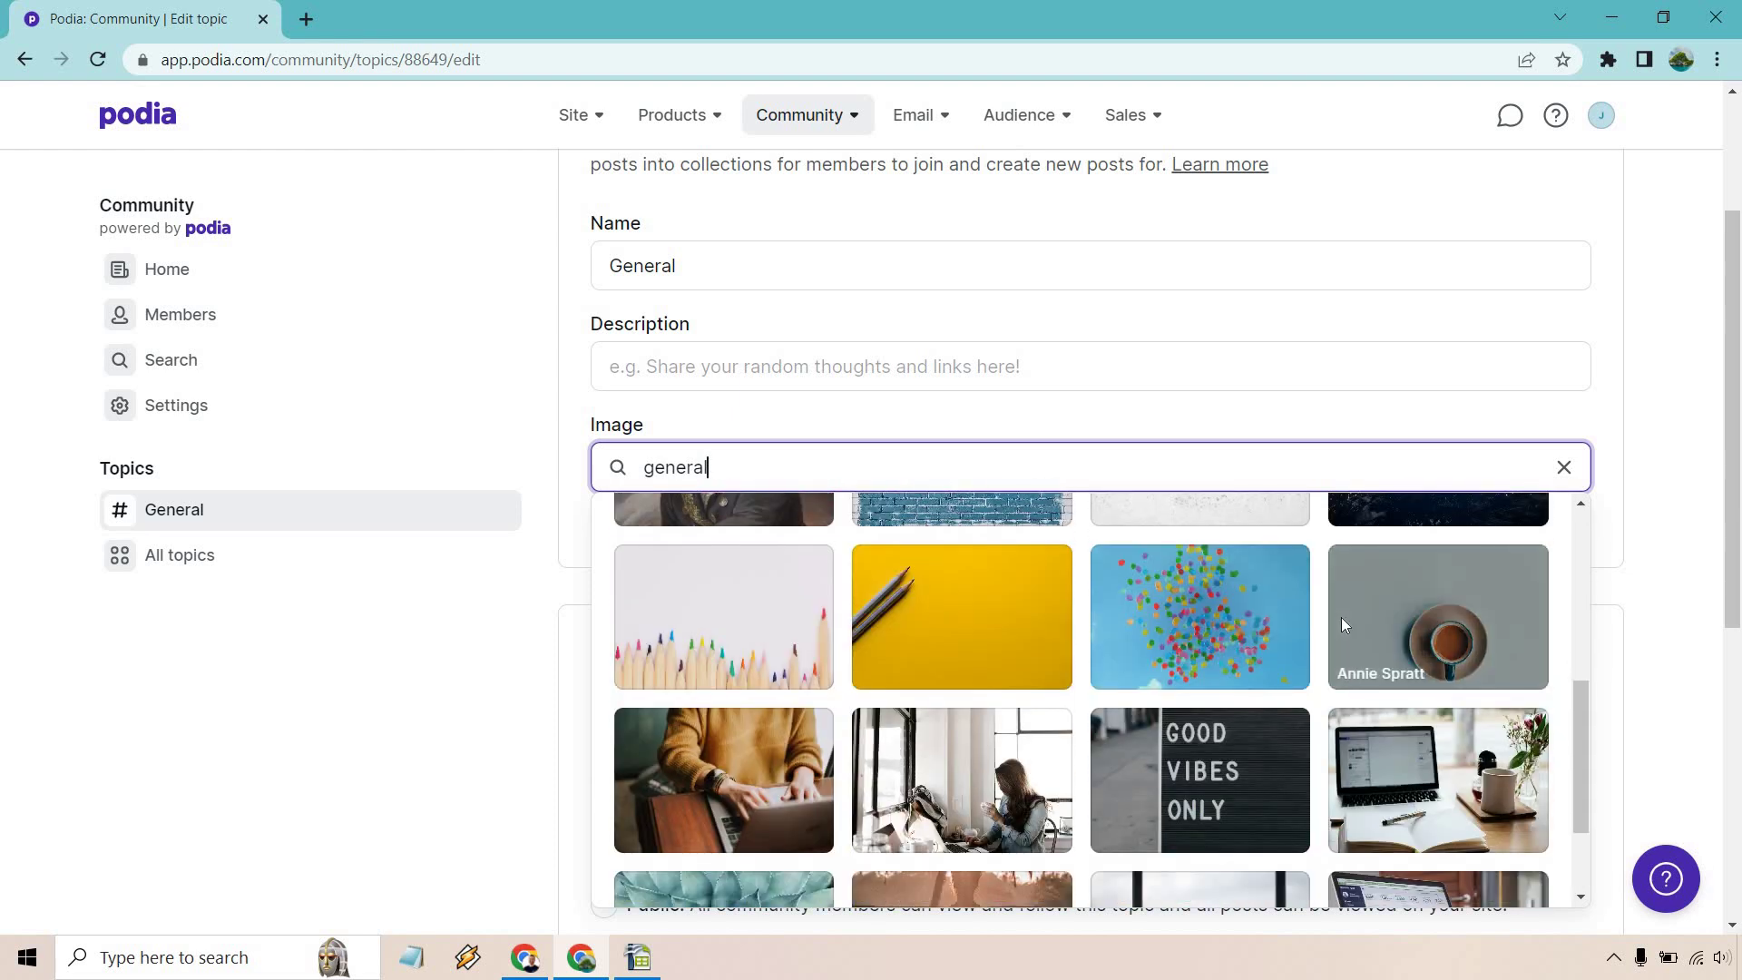
pyautogui.scroll(5, 1404, 590)
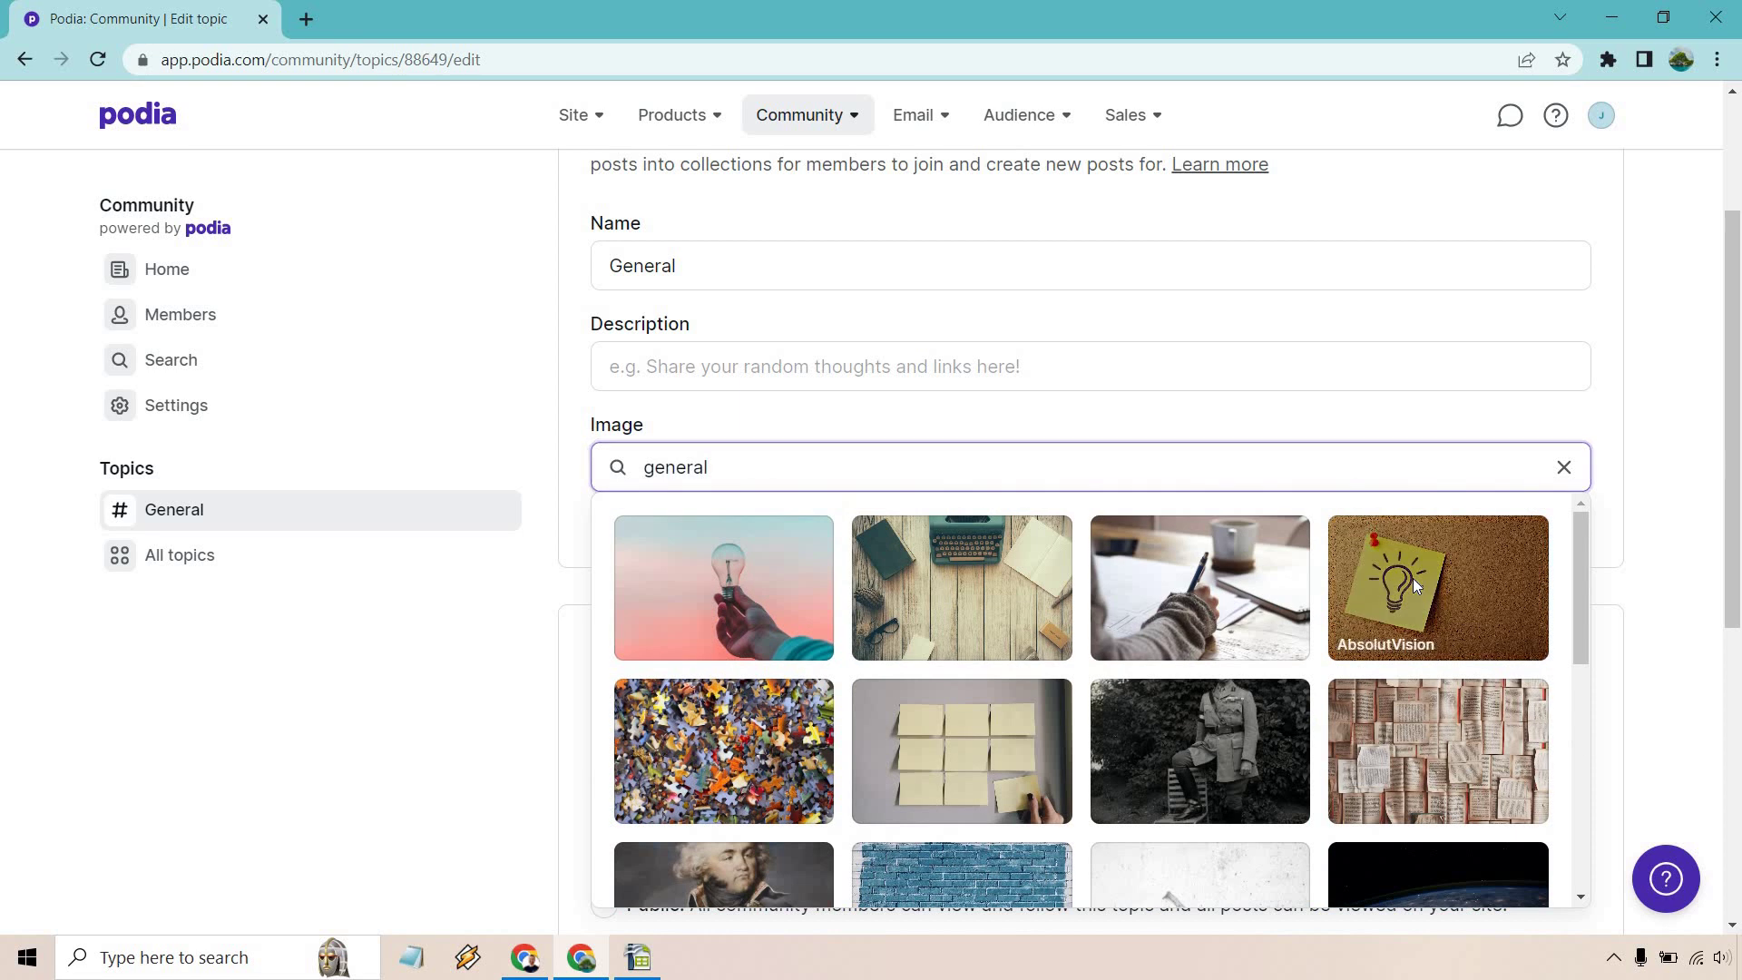
pyautogui.click(1404, 590)
pyautogui.scroll(-5, 1663, 563)
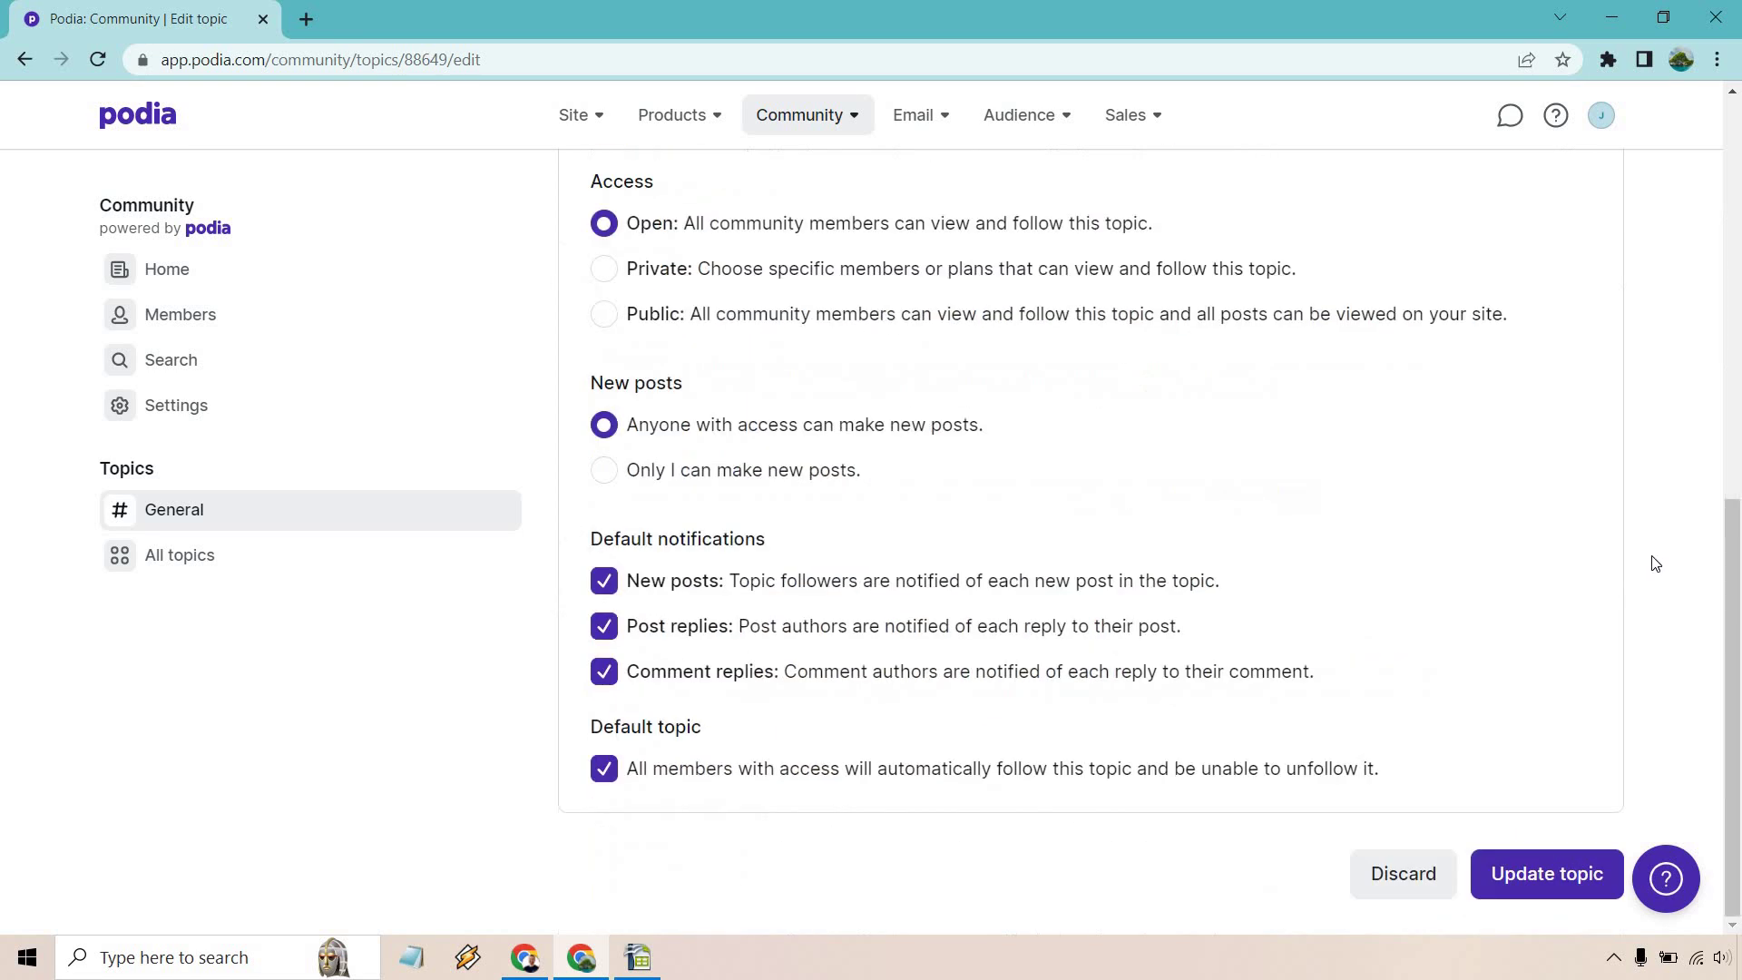
pyautogui.click(1565, 862)
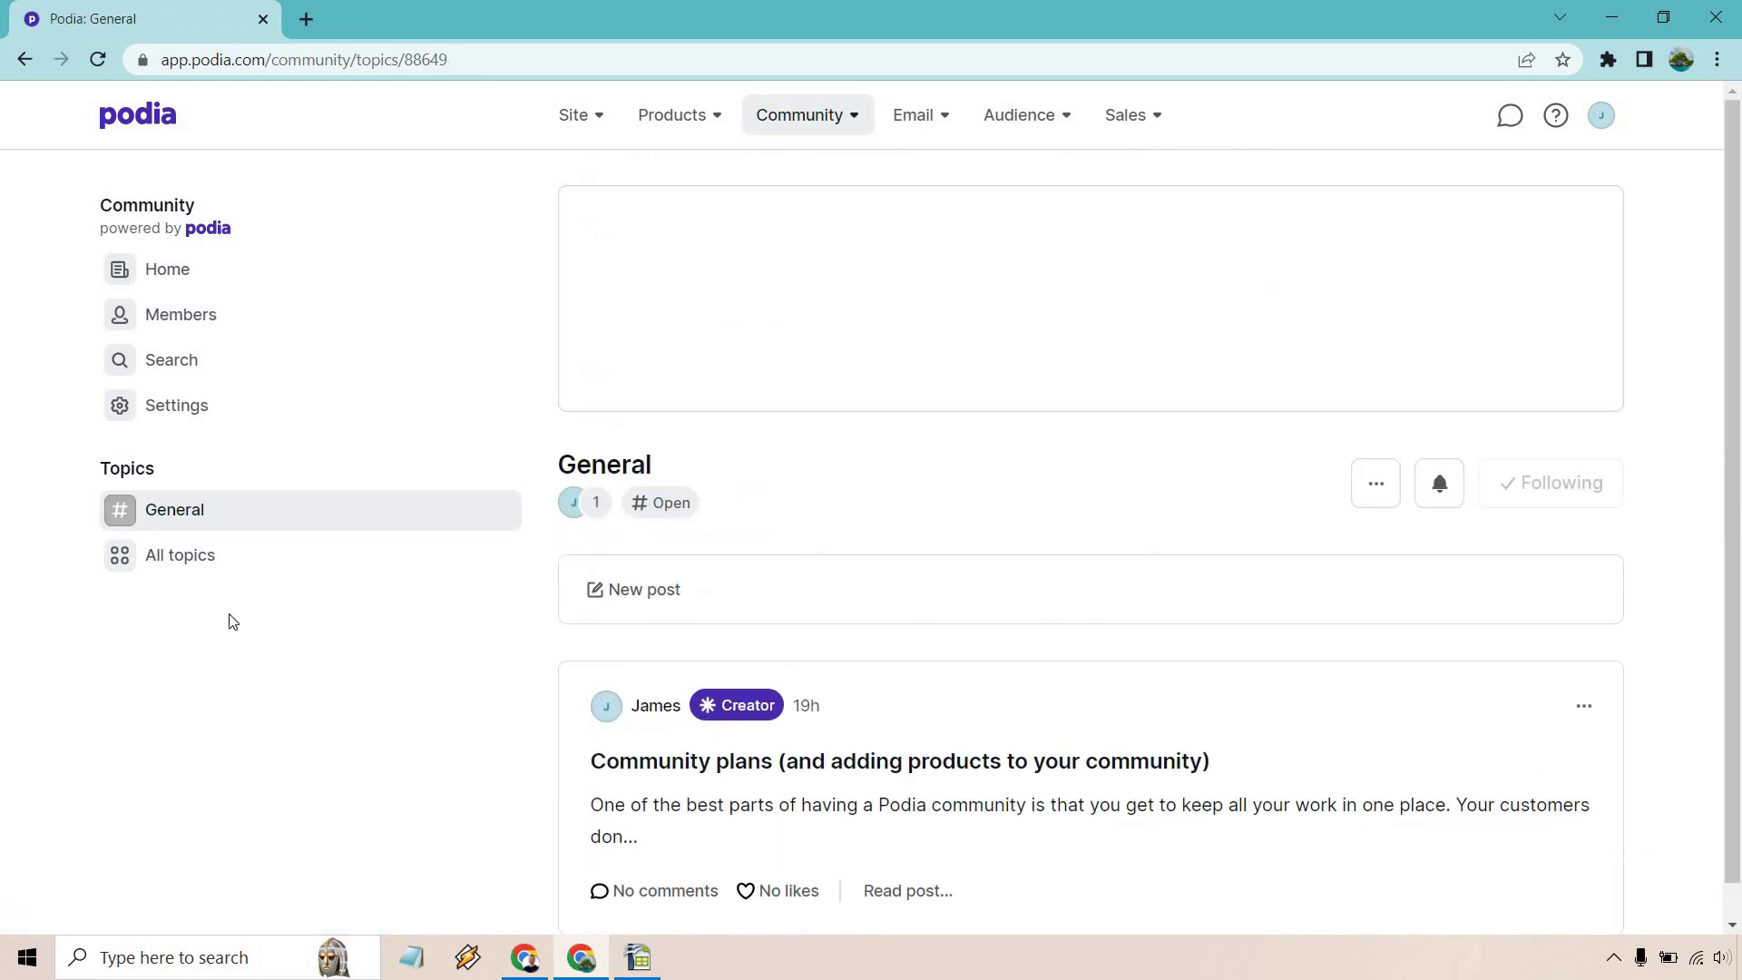
# Step: Read the Community plans post from the Home feed, then go back to the feed
pyautogui.click(200, 277)
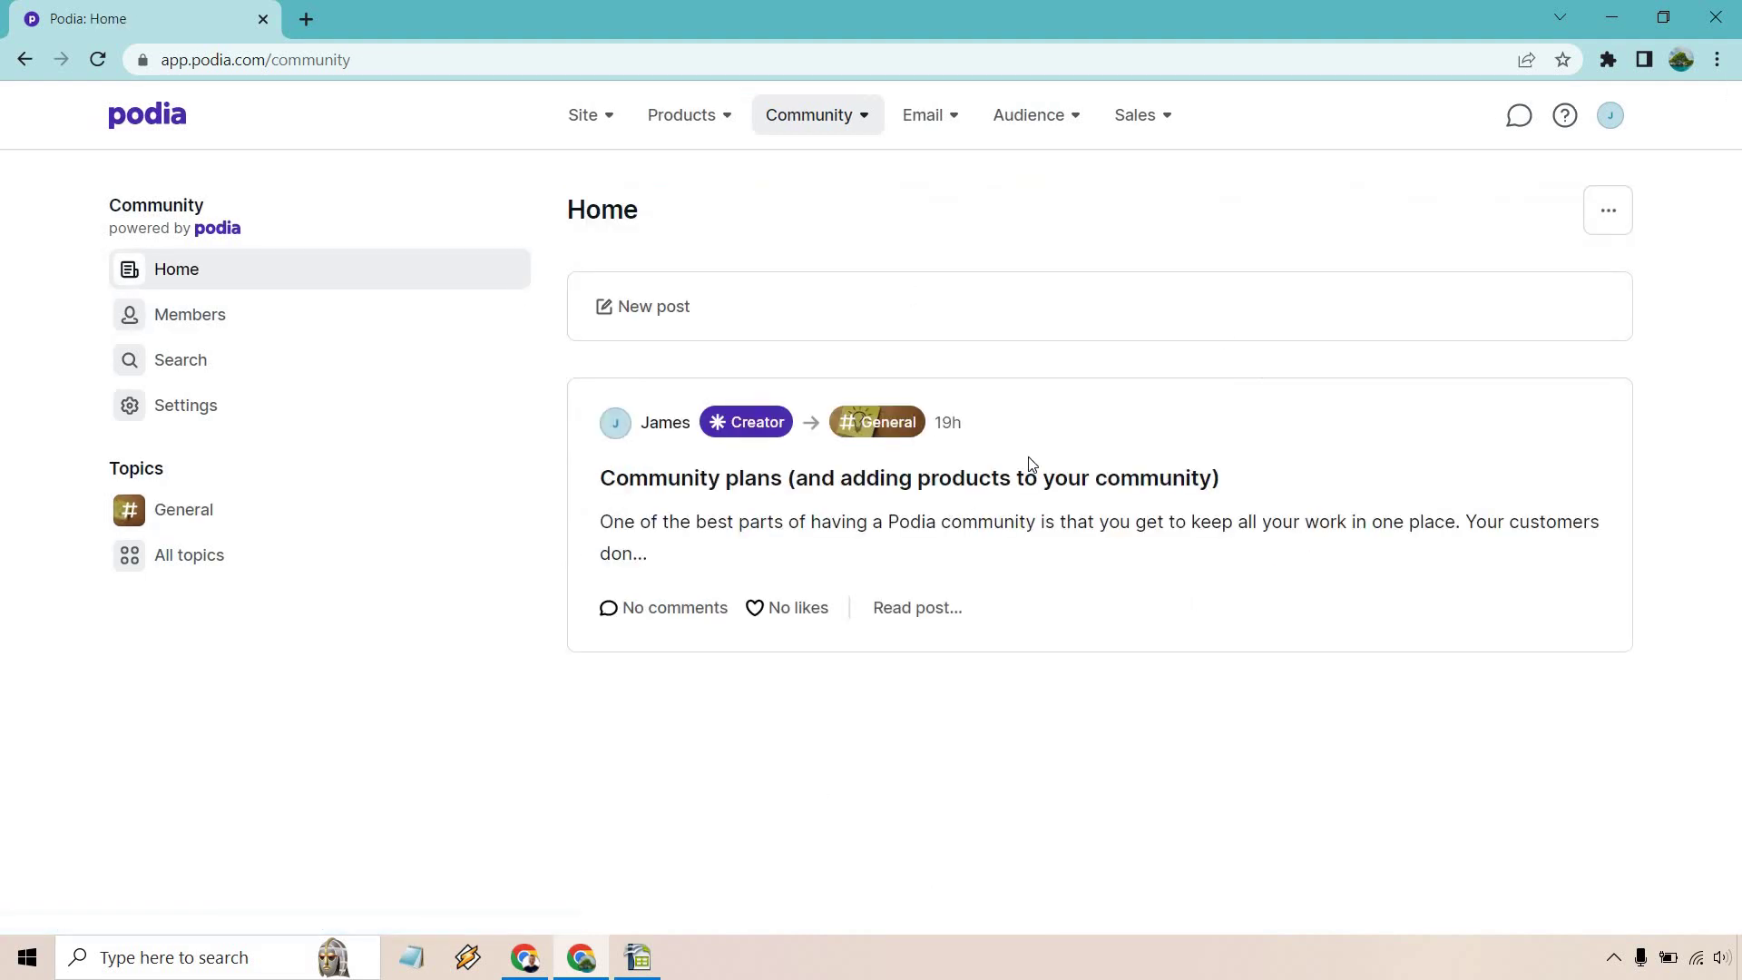
pyautogui.click(1099, 479)
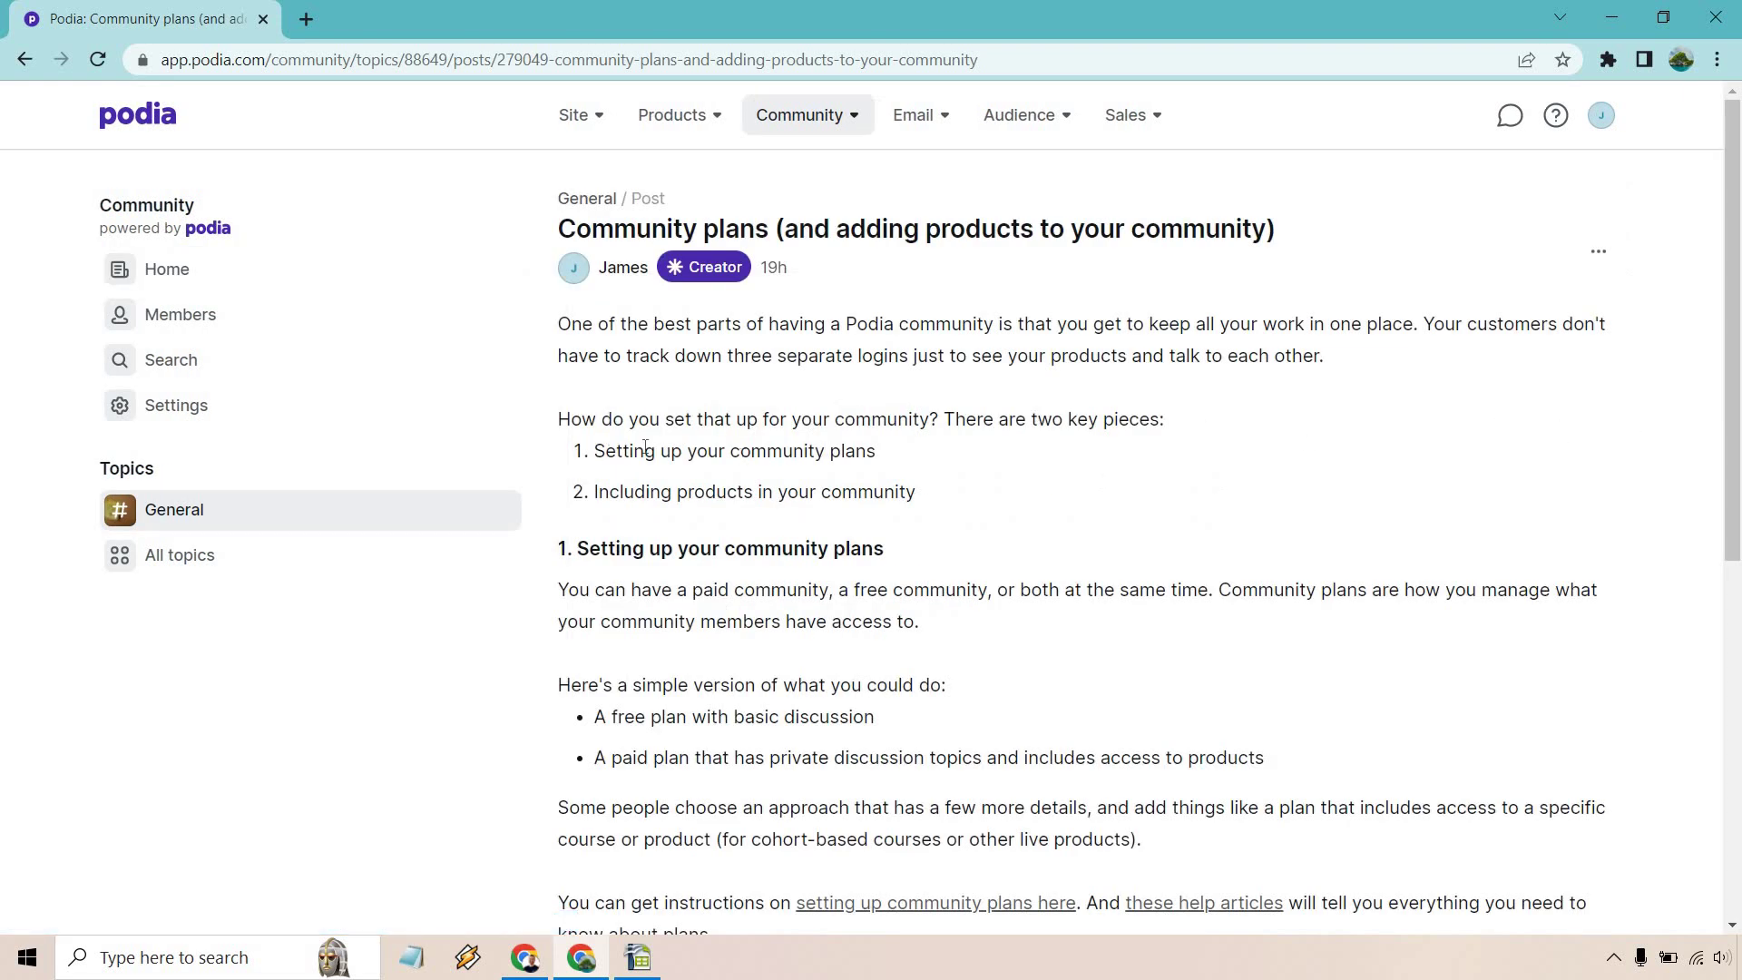
pyautogui.scroll(-3, 1051, 464)
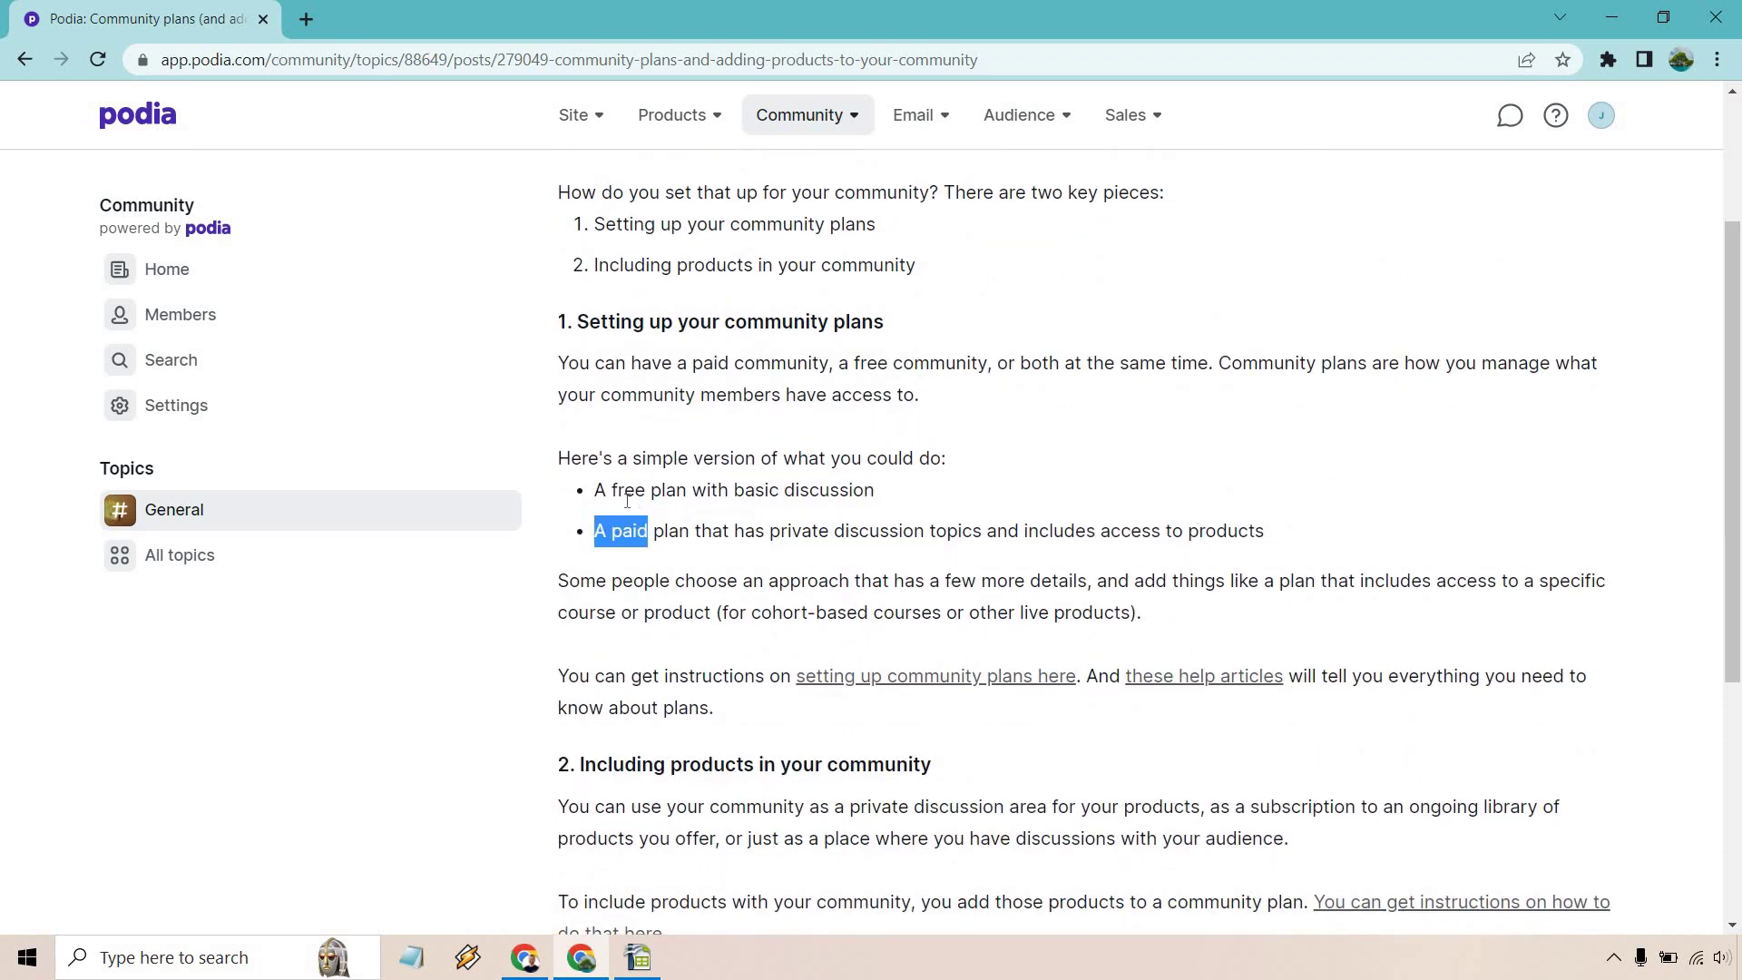
pyautogui.moveTo(875, 490); pyautogui.dragTo(594, 498)
pyautogui.click(594, 498)
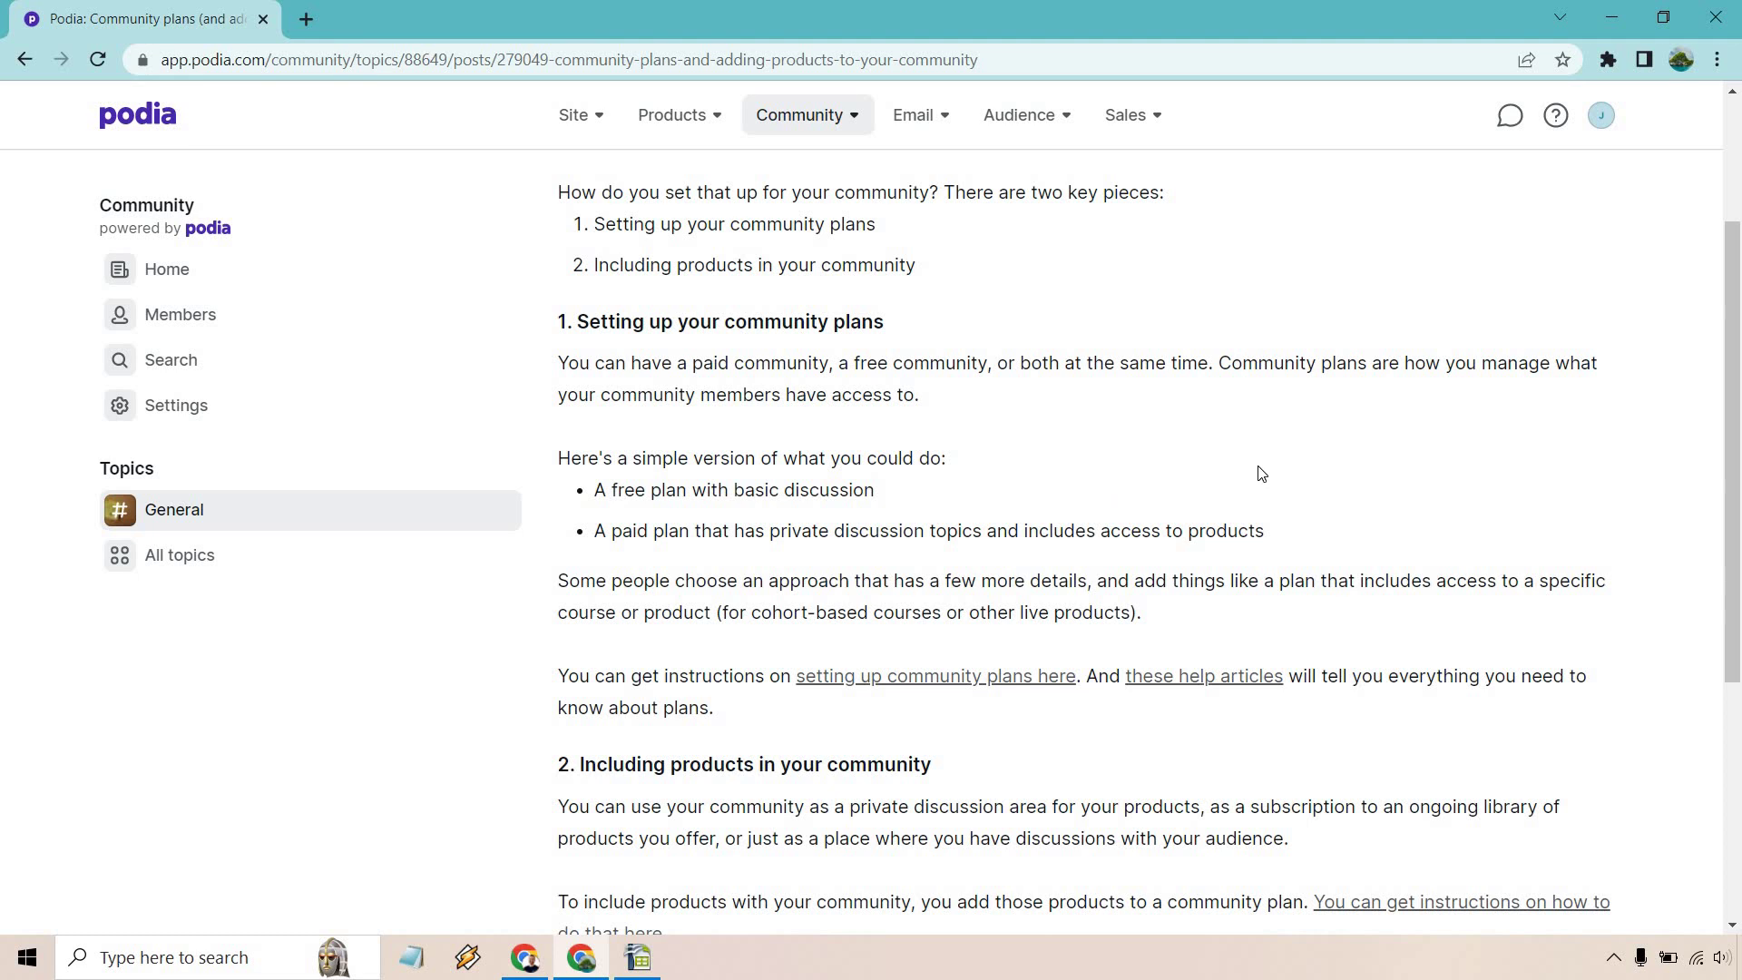
pyautogui.scroll(-5, 1267, 439)
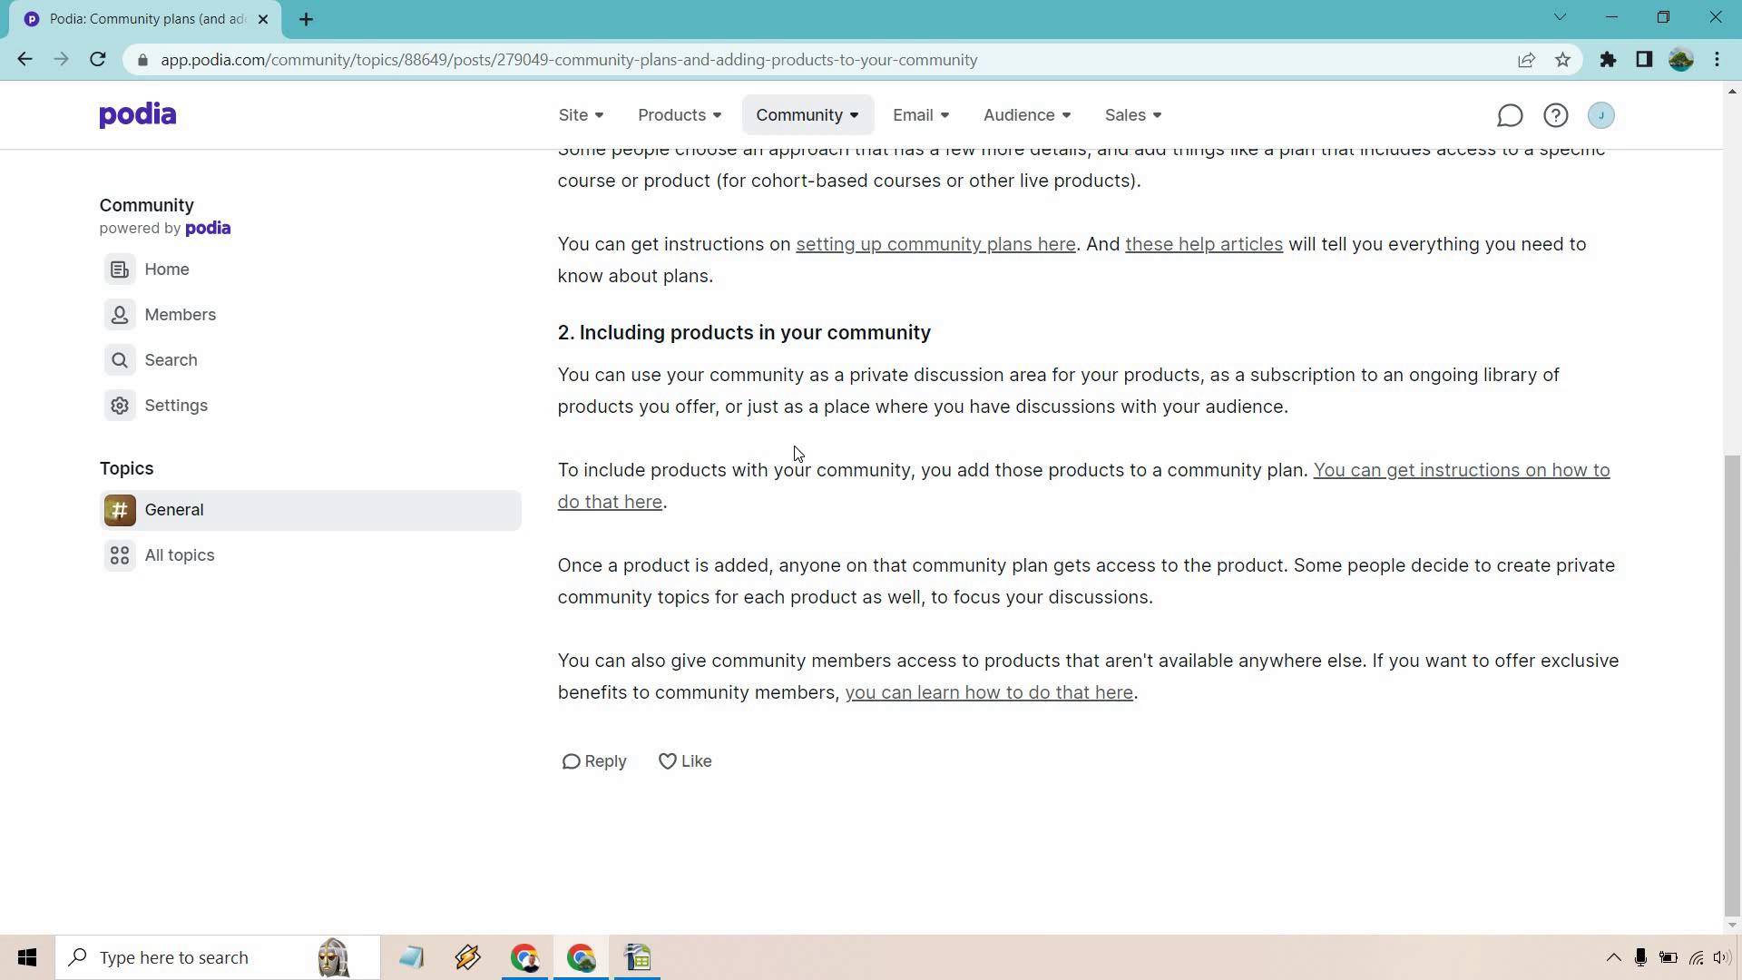
pyautogui.scroll(7, 797, 453)
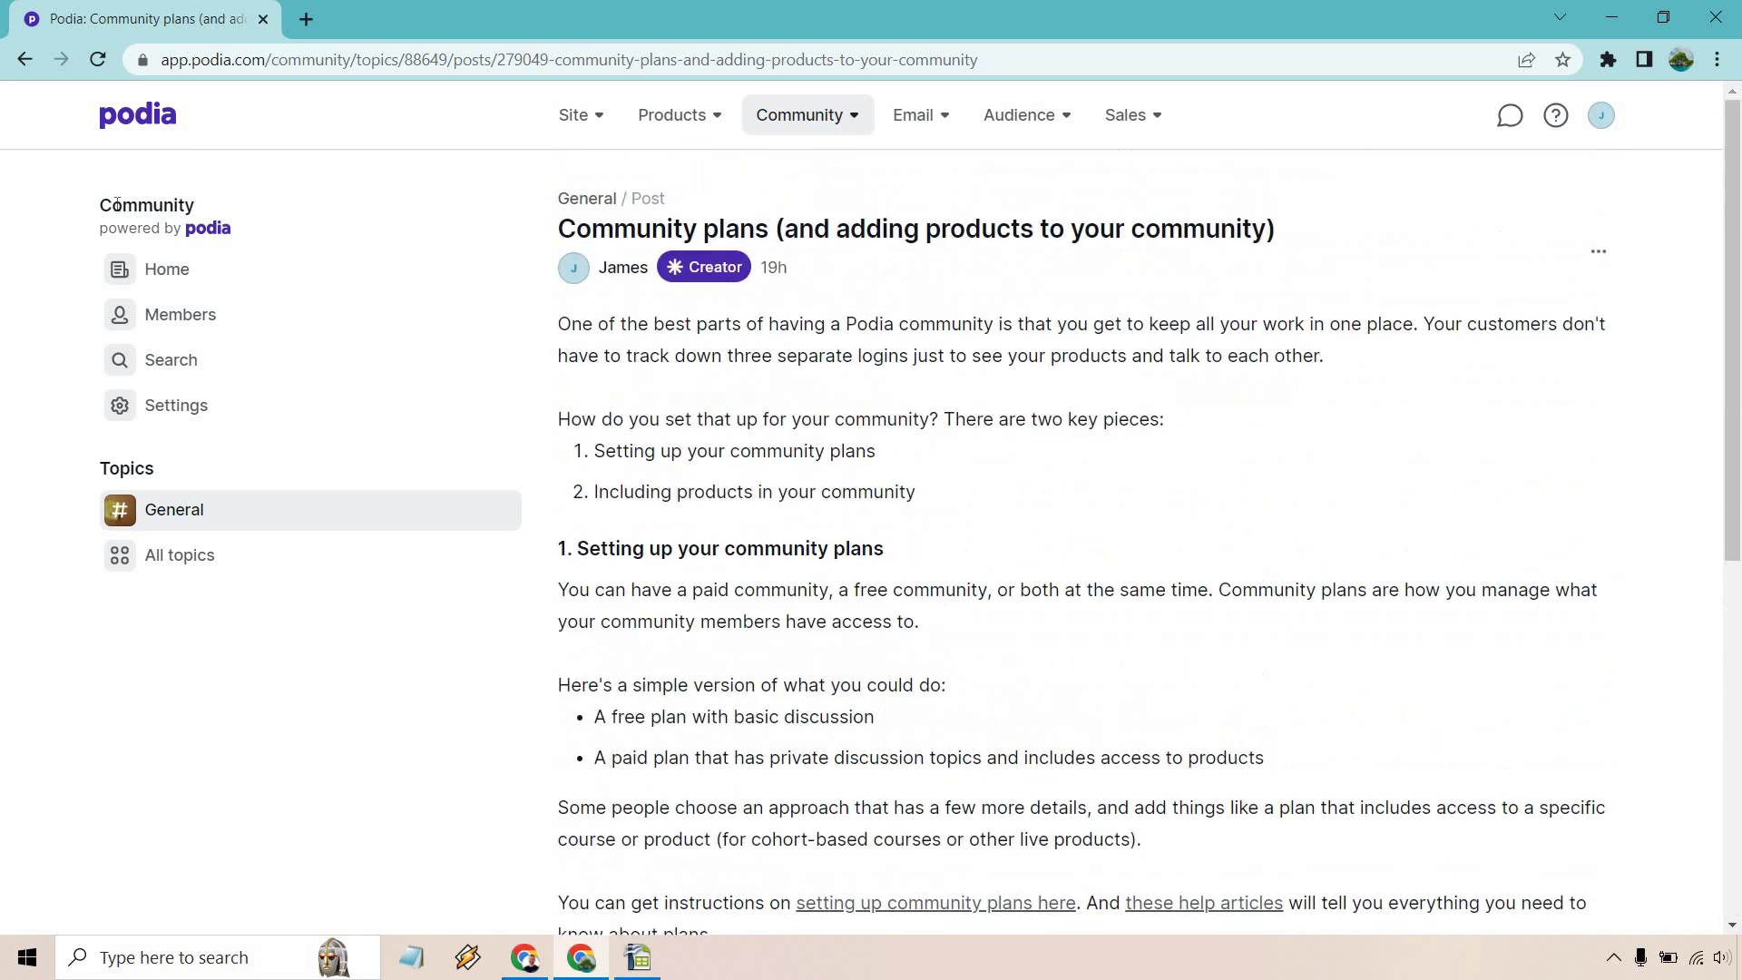
pyautogui.click(24, 60)
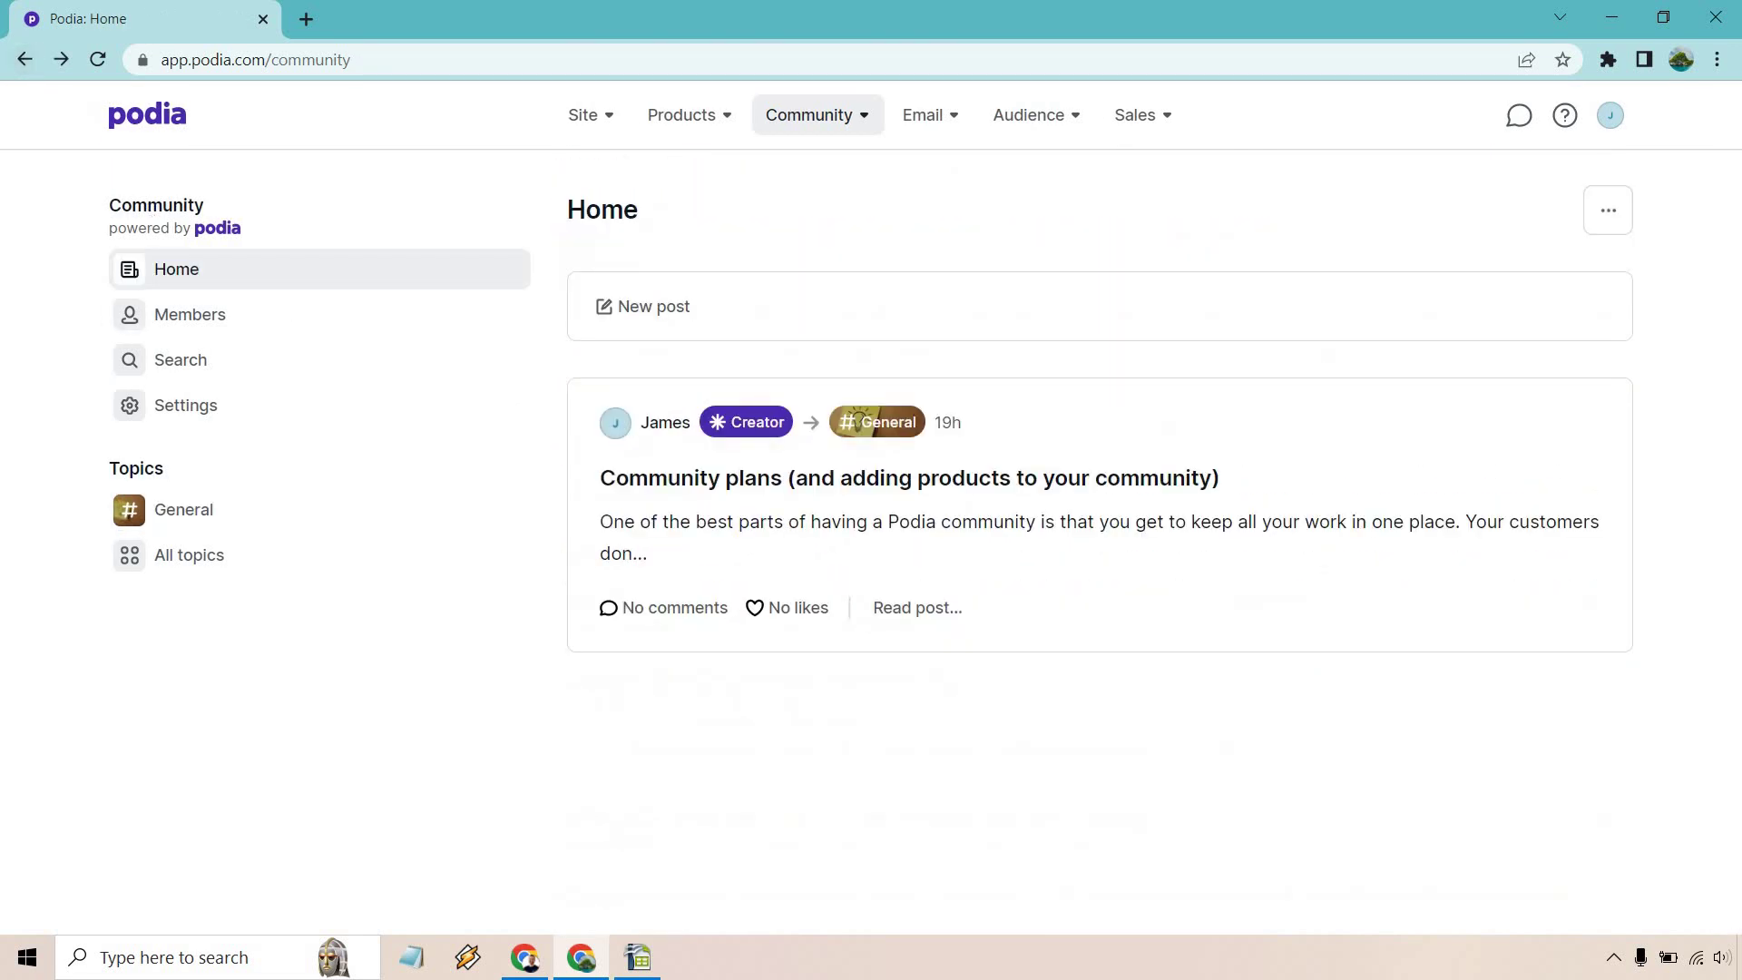
# Step: Permanently delete the Community plans post, then bring up the community pages list from Home
pyautogui.click(1124, 487)
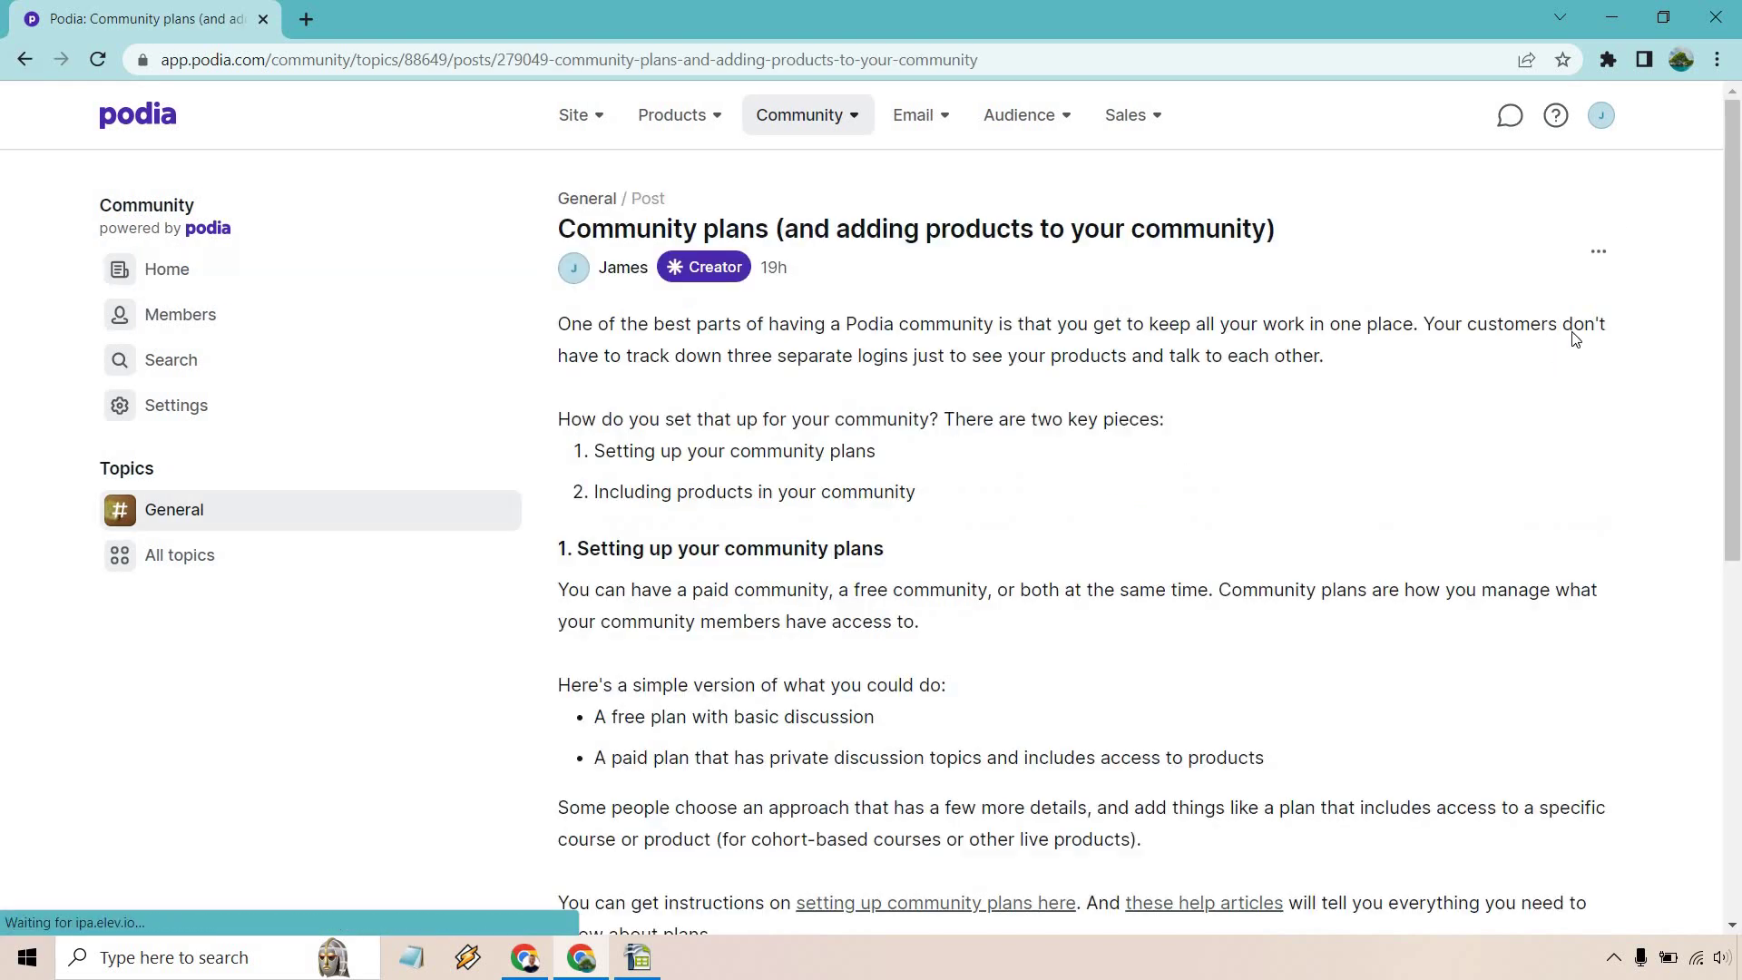
pyautogui.click(1598, 254)
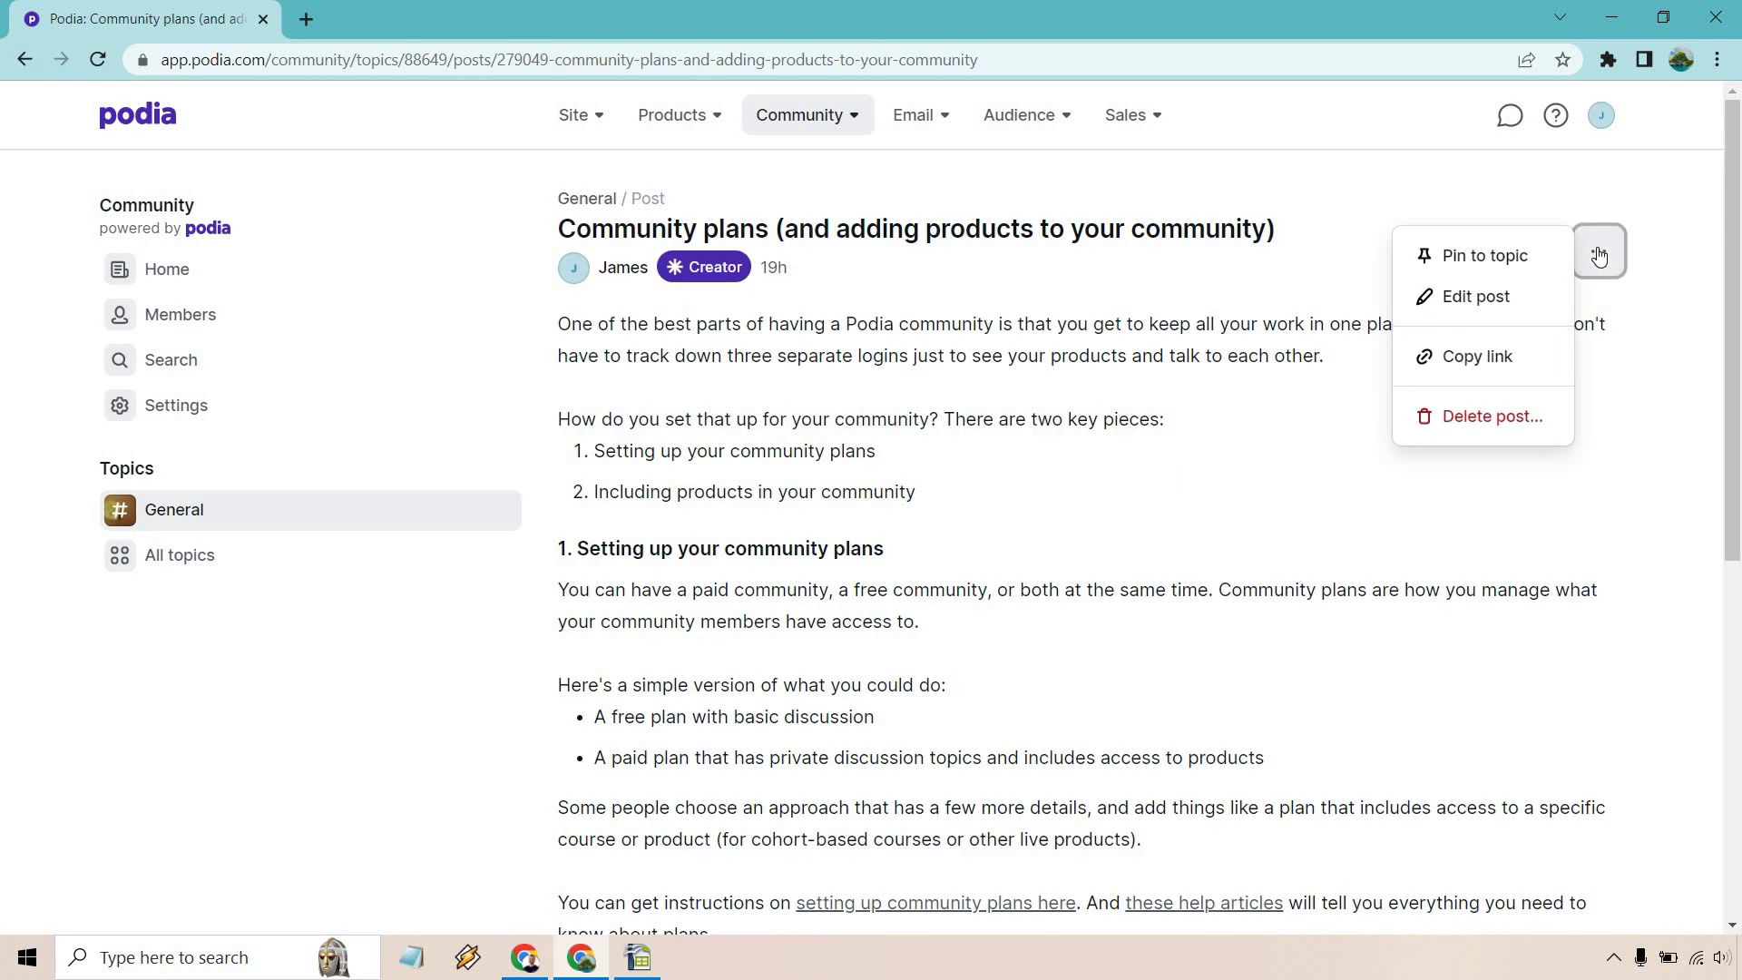
pyautogui.click(1497, 416)
pyautogui.click(1140, 356)
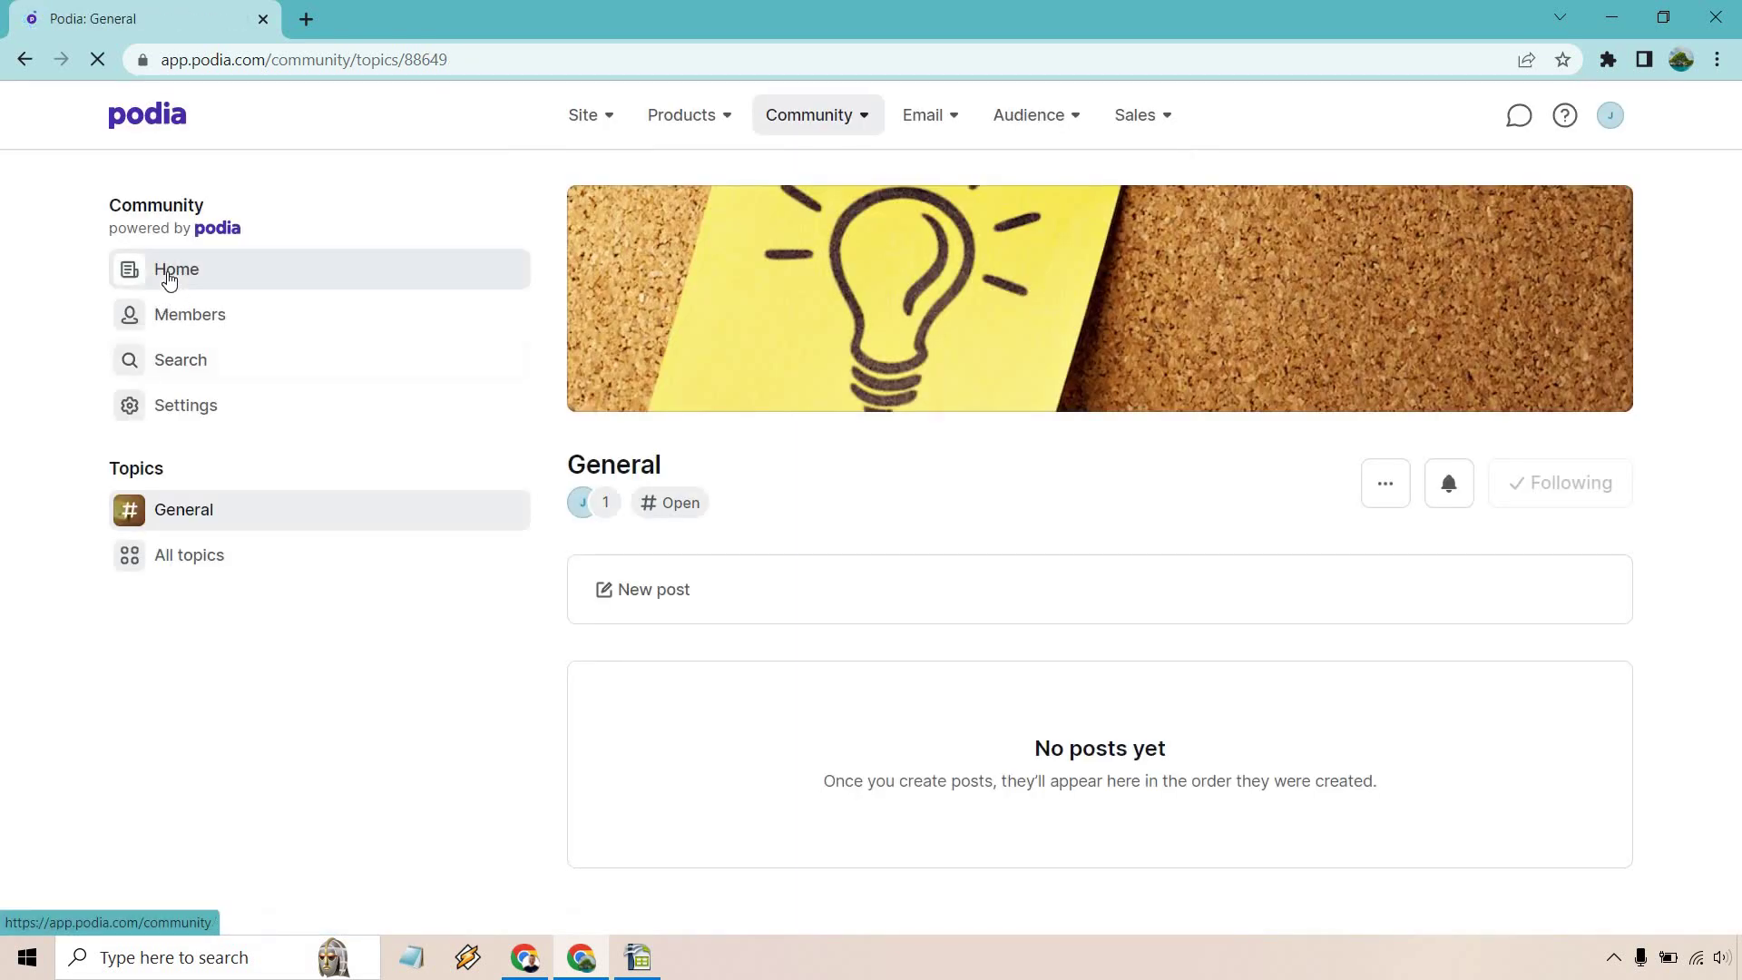
pyautogui.click(169, 276)
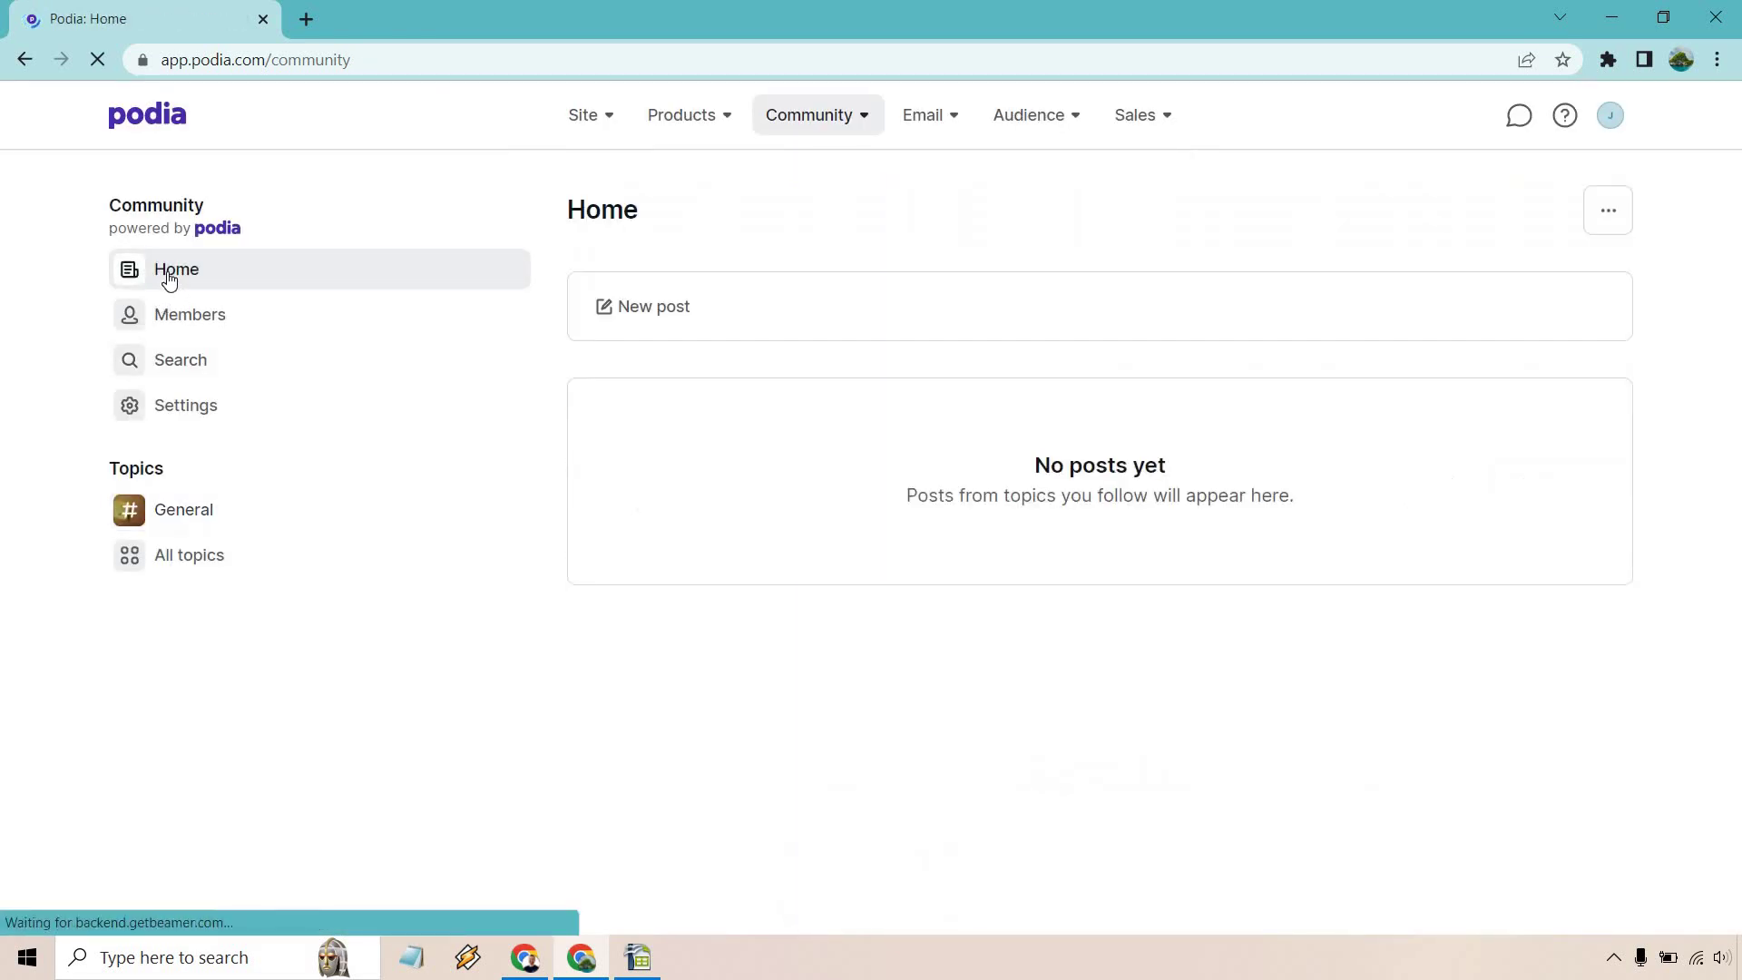
pyautogui.click(809, 117)
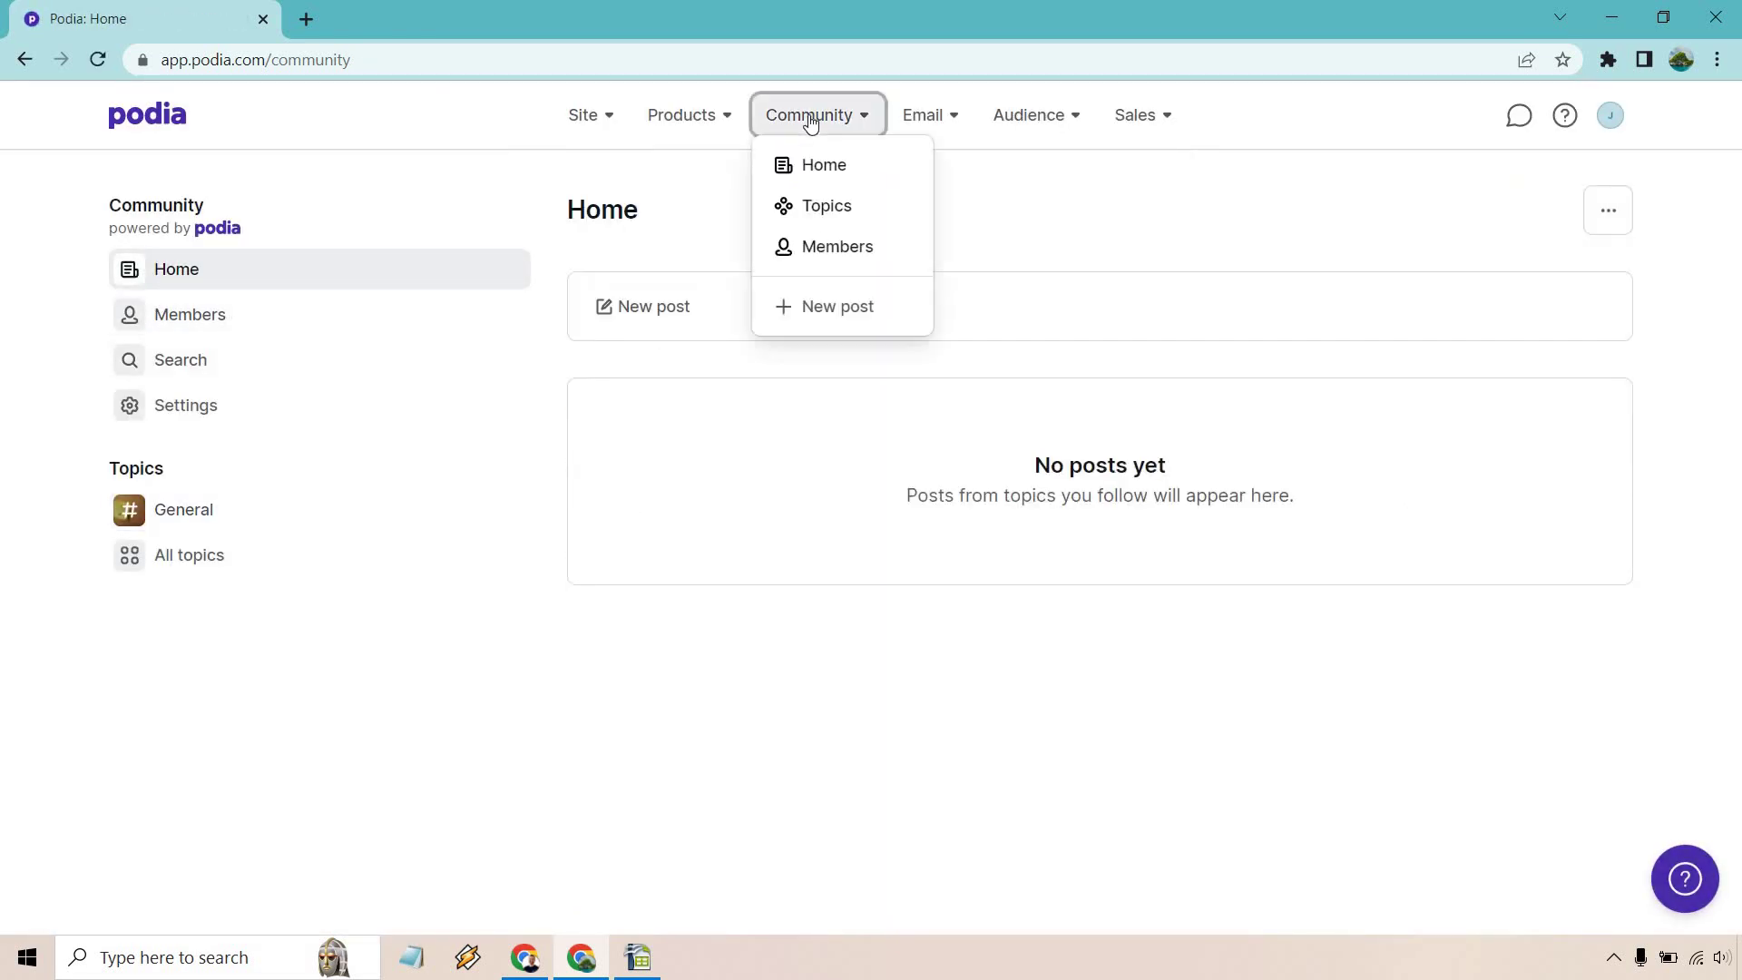
# Step: Publish the post 'Any Software Requests?' right away, filed under the Software topic
pyautogui.click(840, 306)
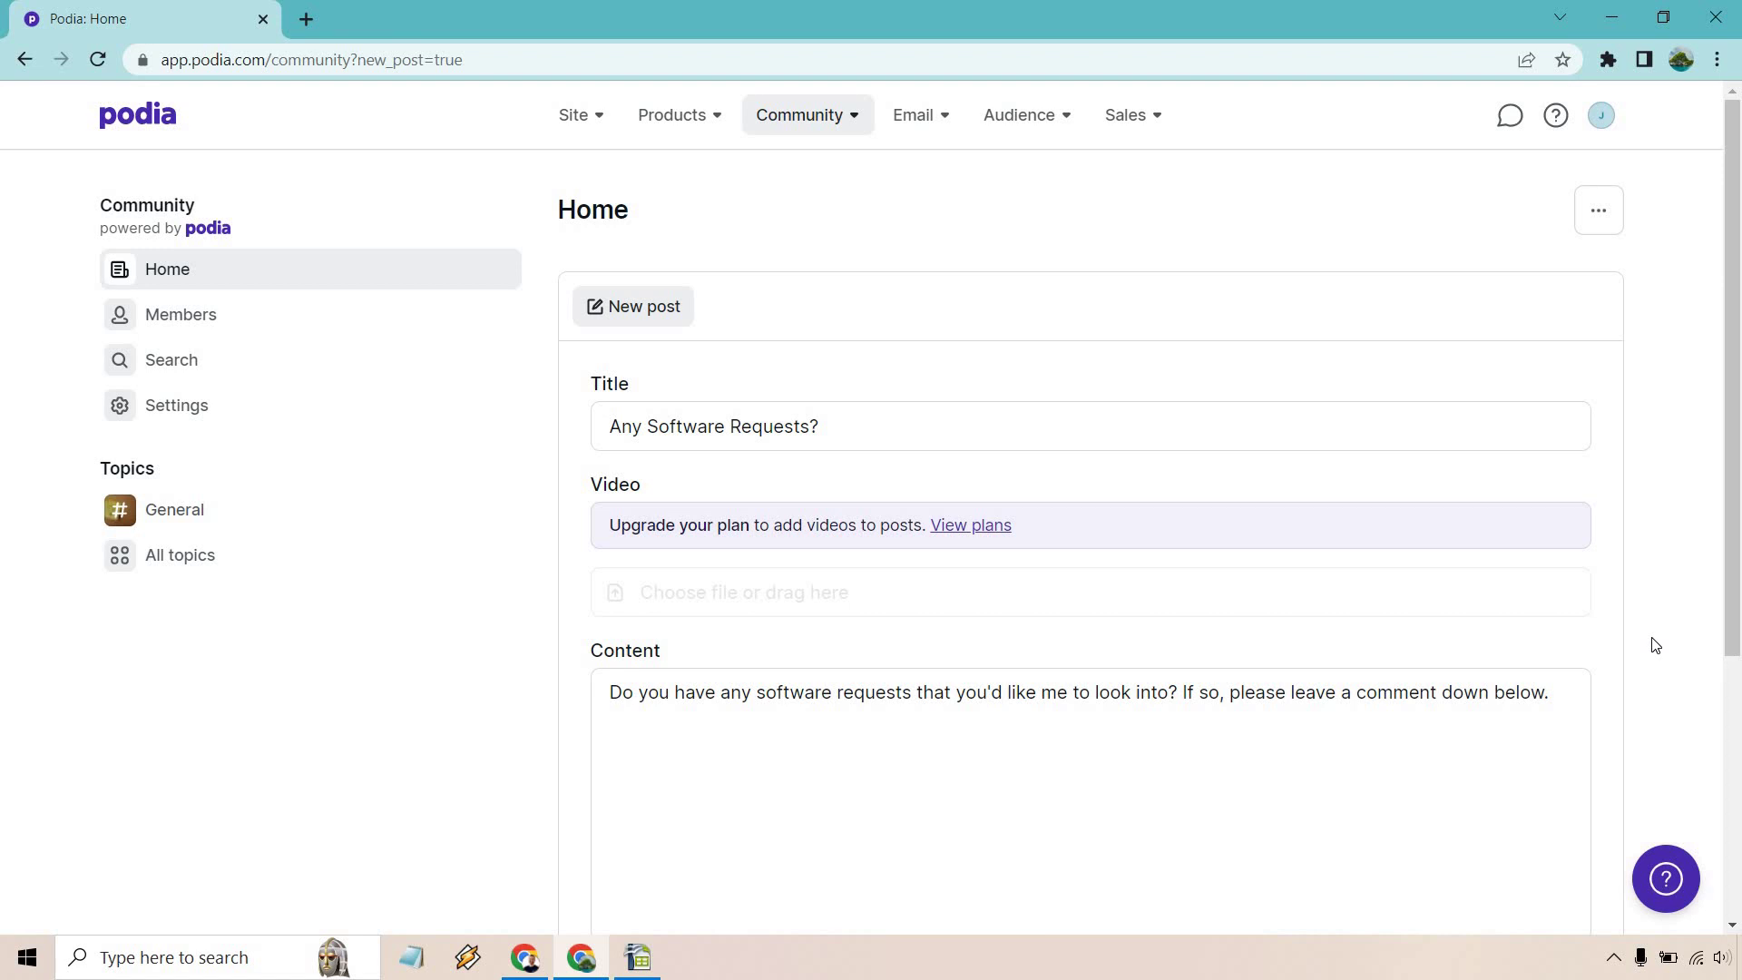
pyautogui.scroll(-4, 1651, 444)
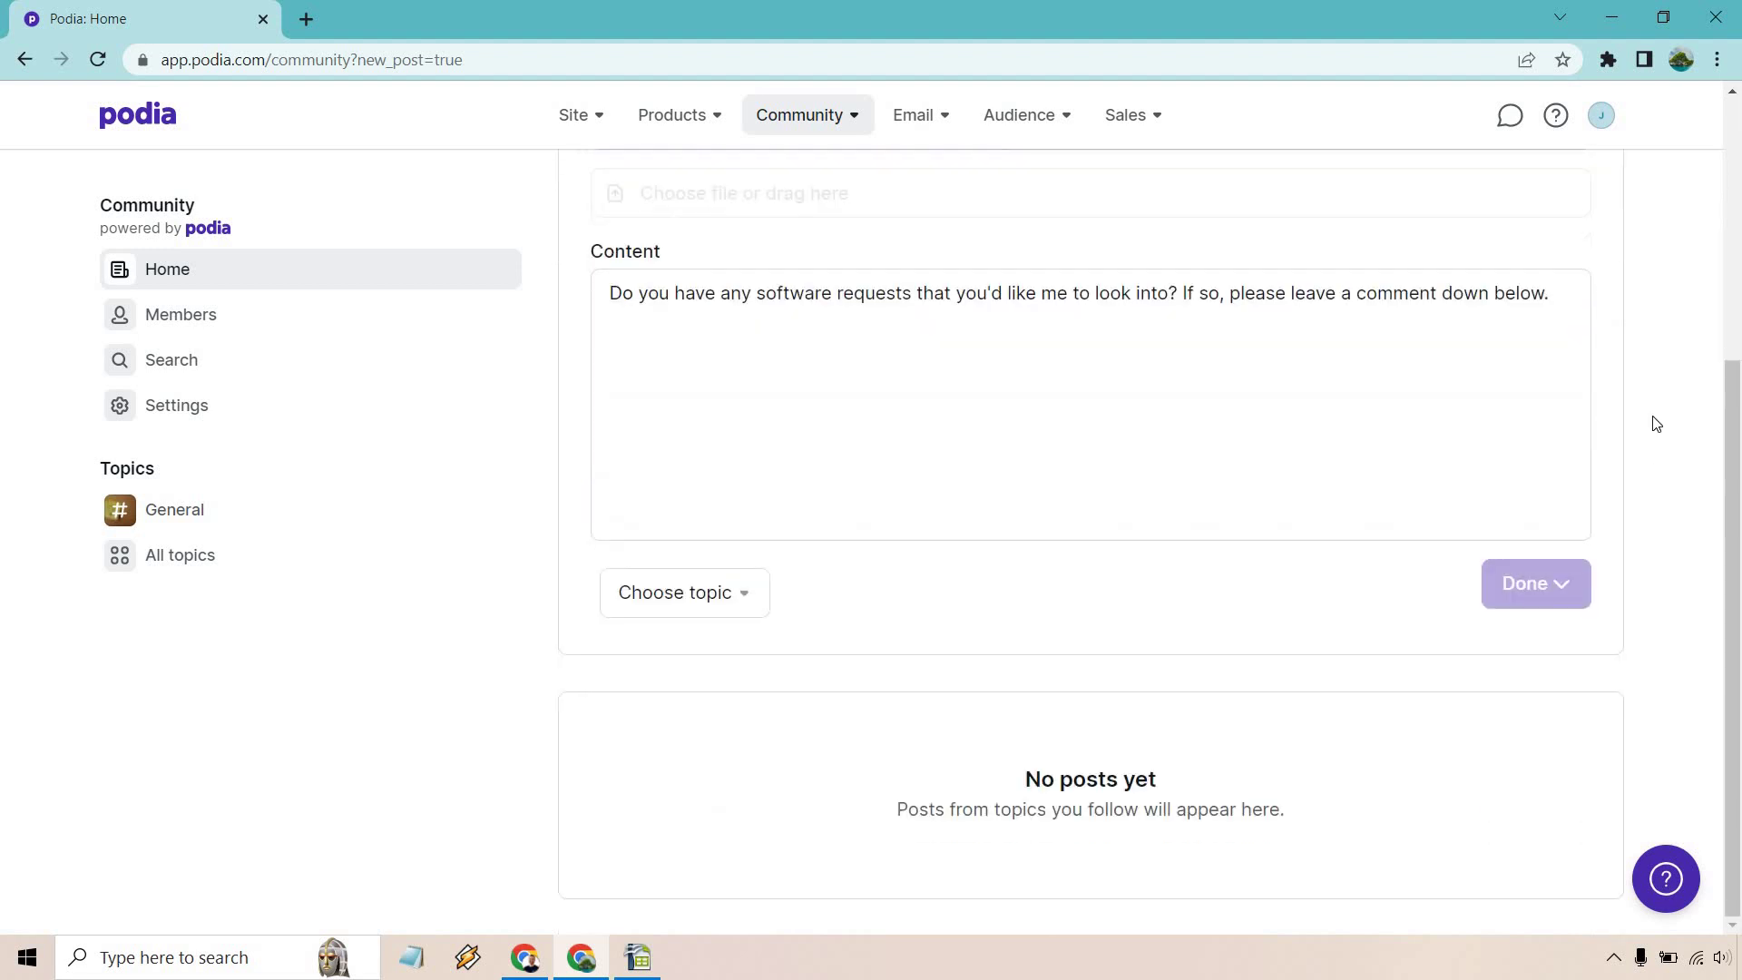
pyautogui.click(731, 606)
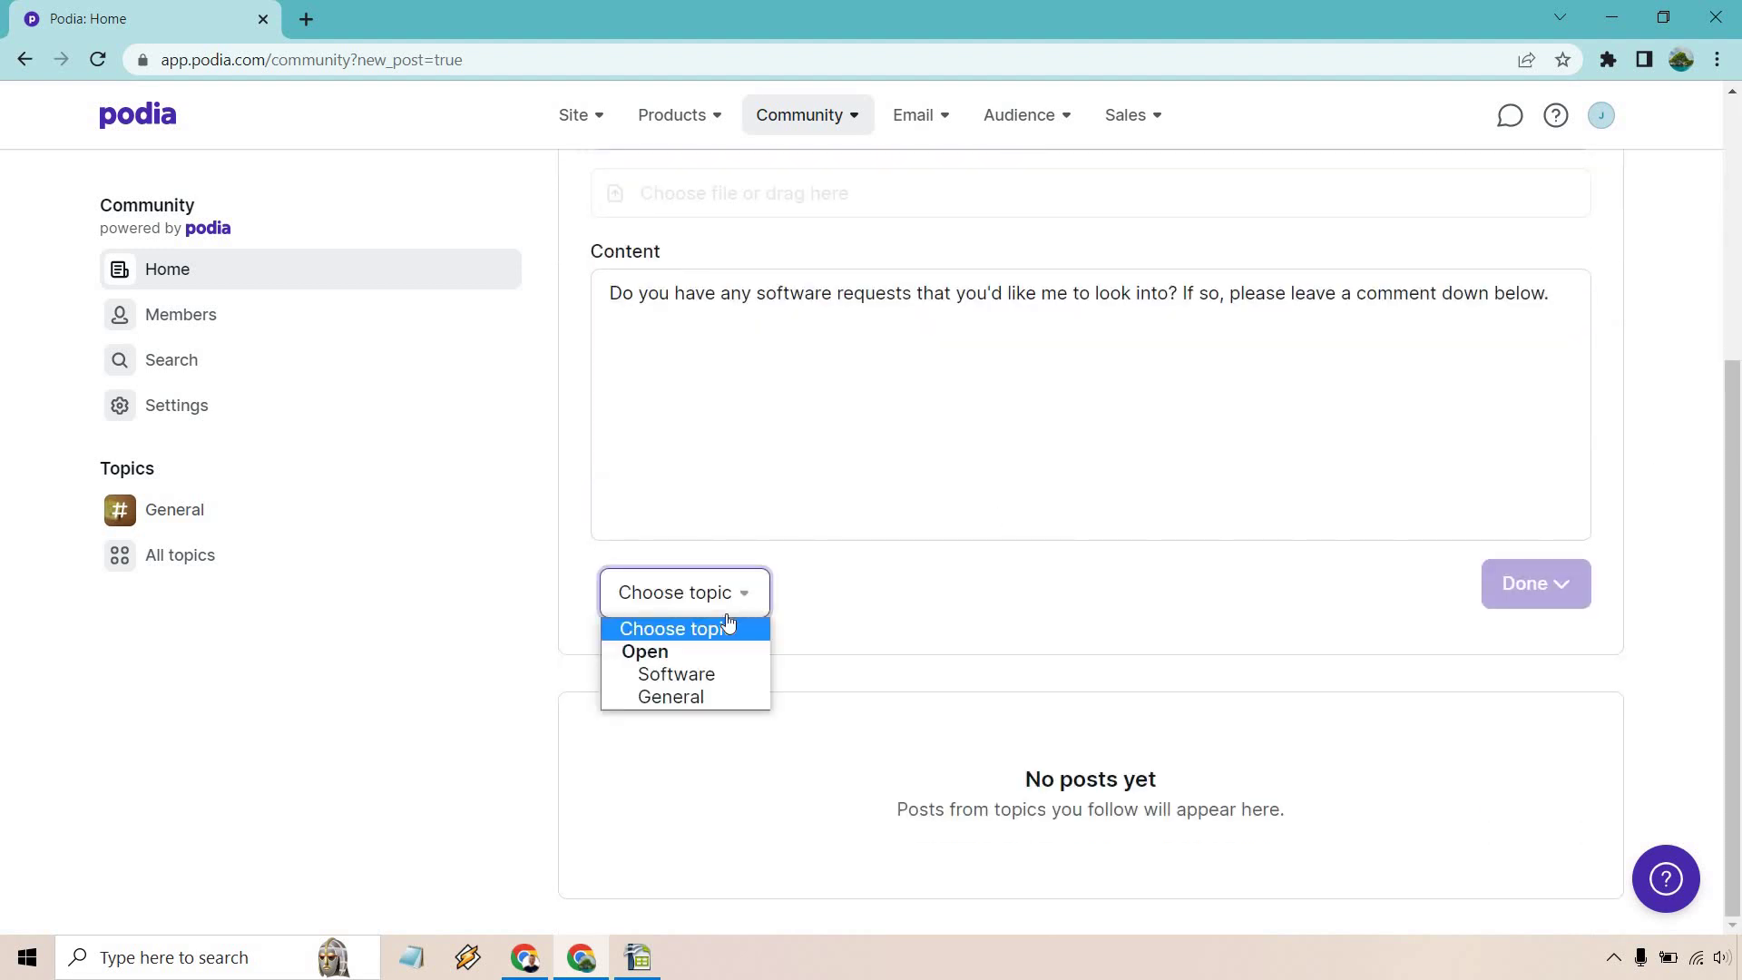
pyautogui.click(707, 672)
pyautogui.click(1531, 589)
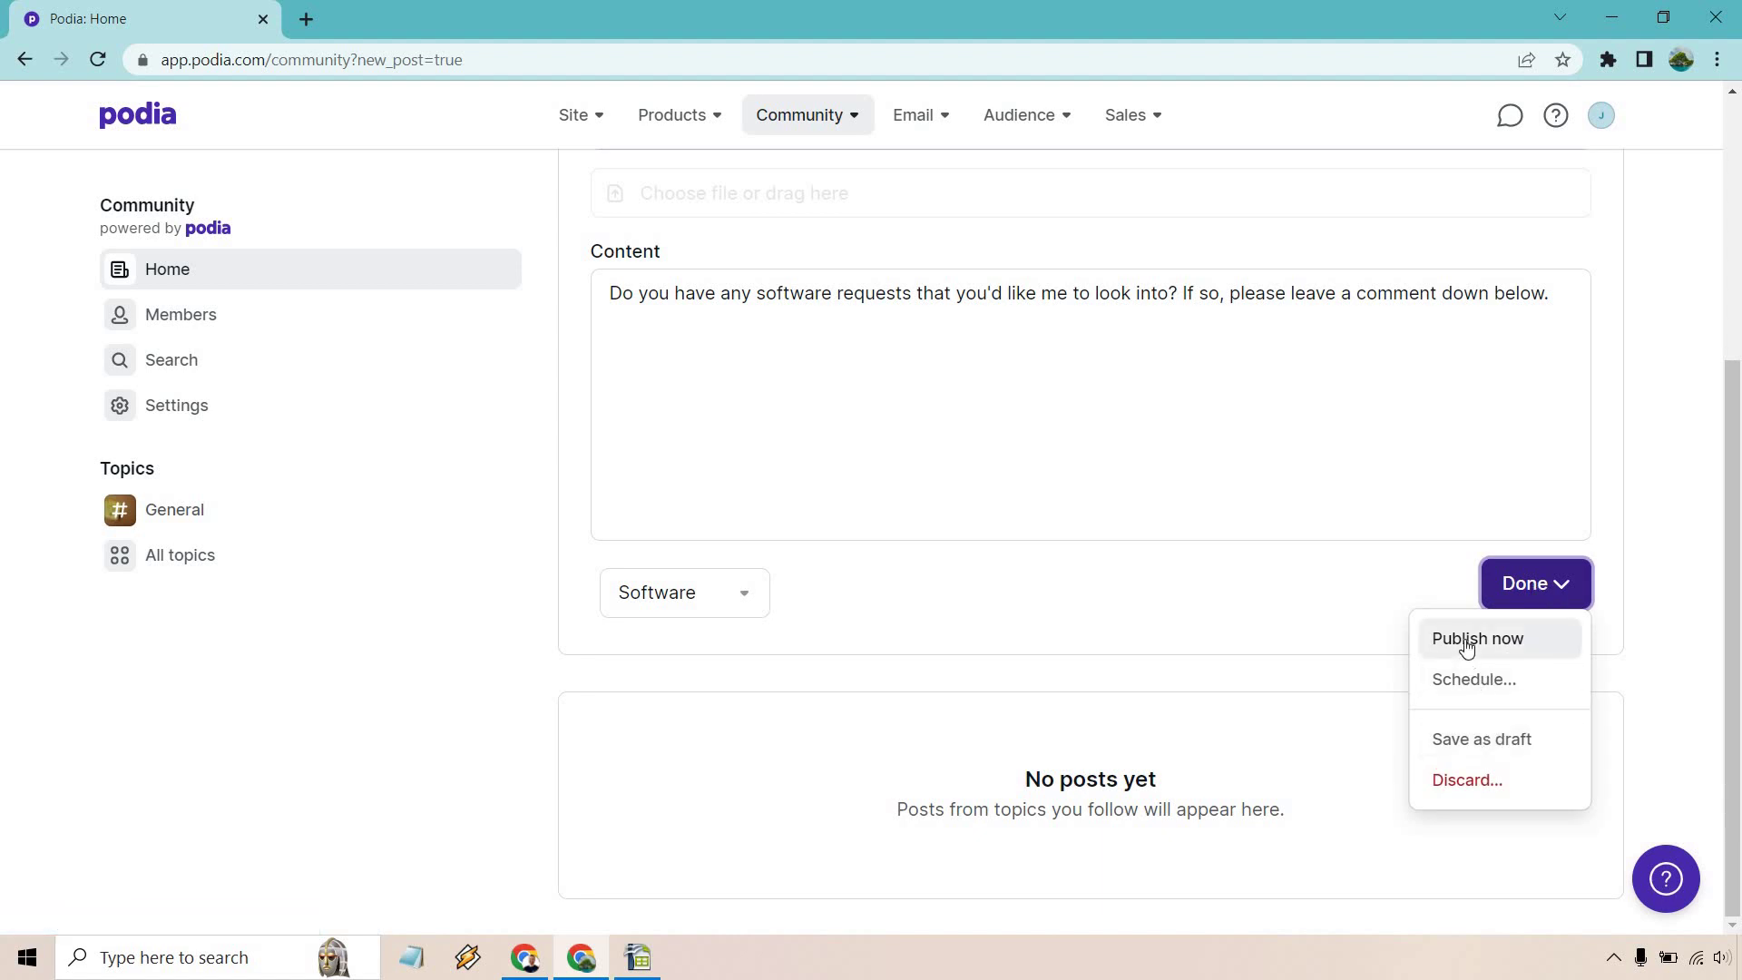
pyautogui.click(1467, 640)
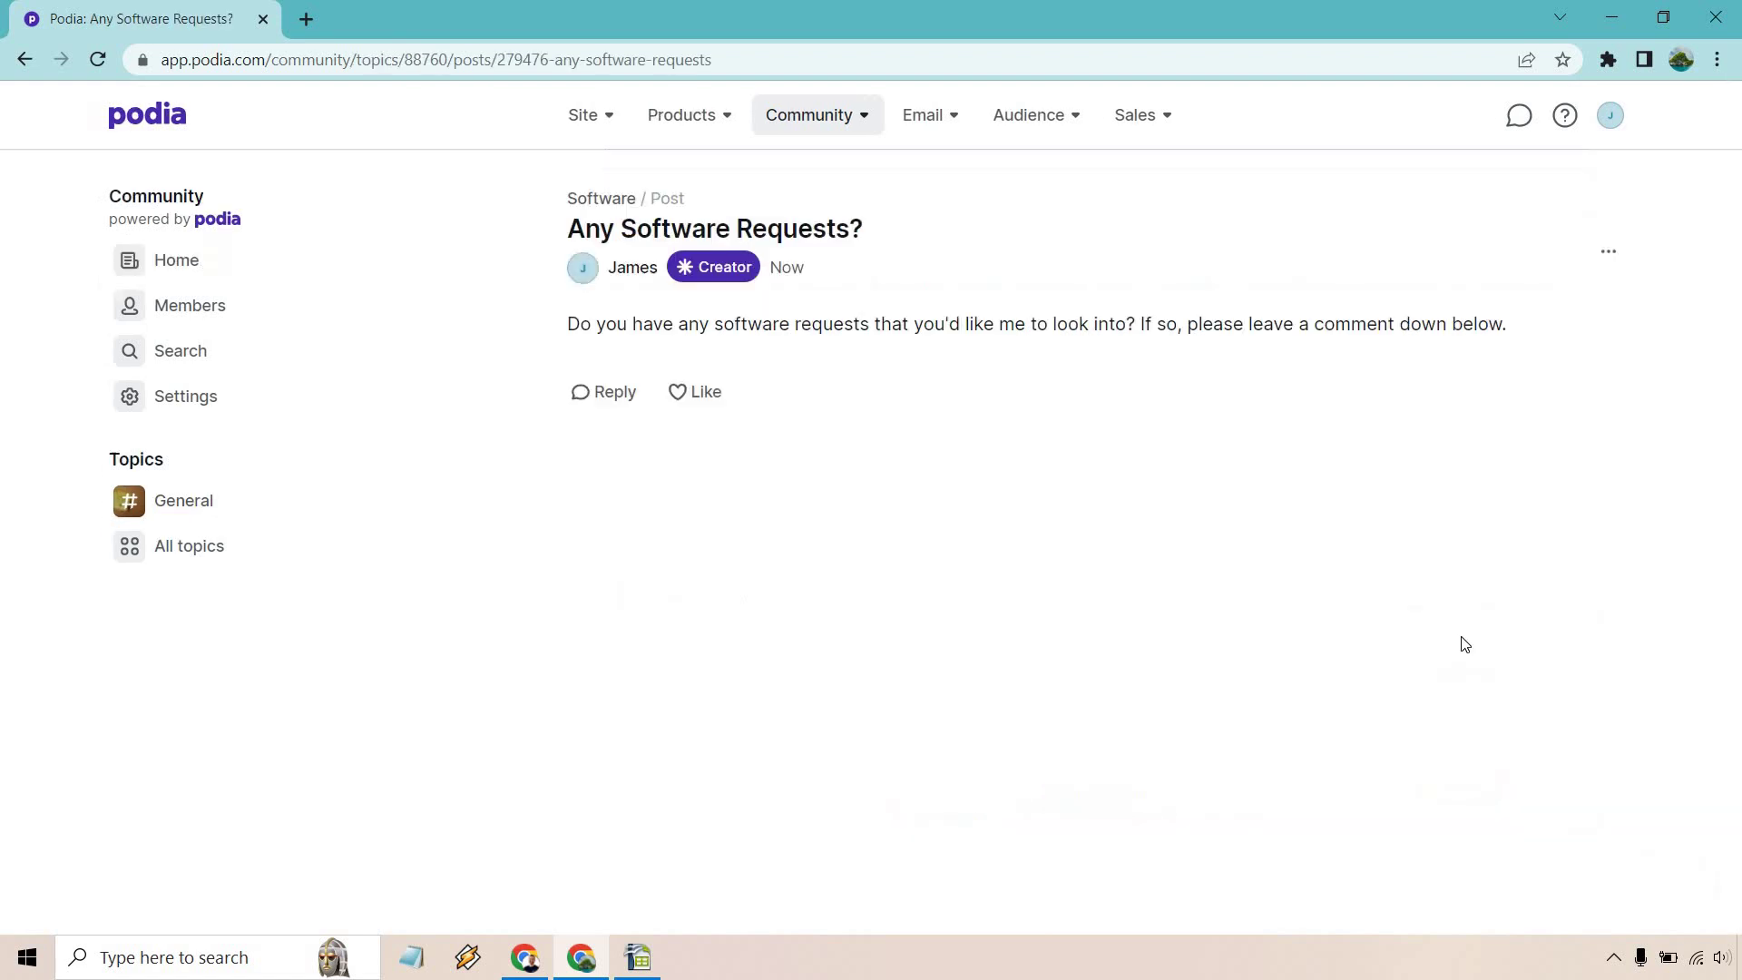
# Step: Like the post and reply to it with 'How about Podia?'
pyautogui.click(691, 391)
pyautogui.click(594, 392)
pyautogui.write('How a')
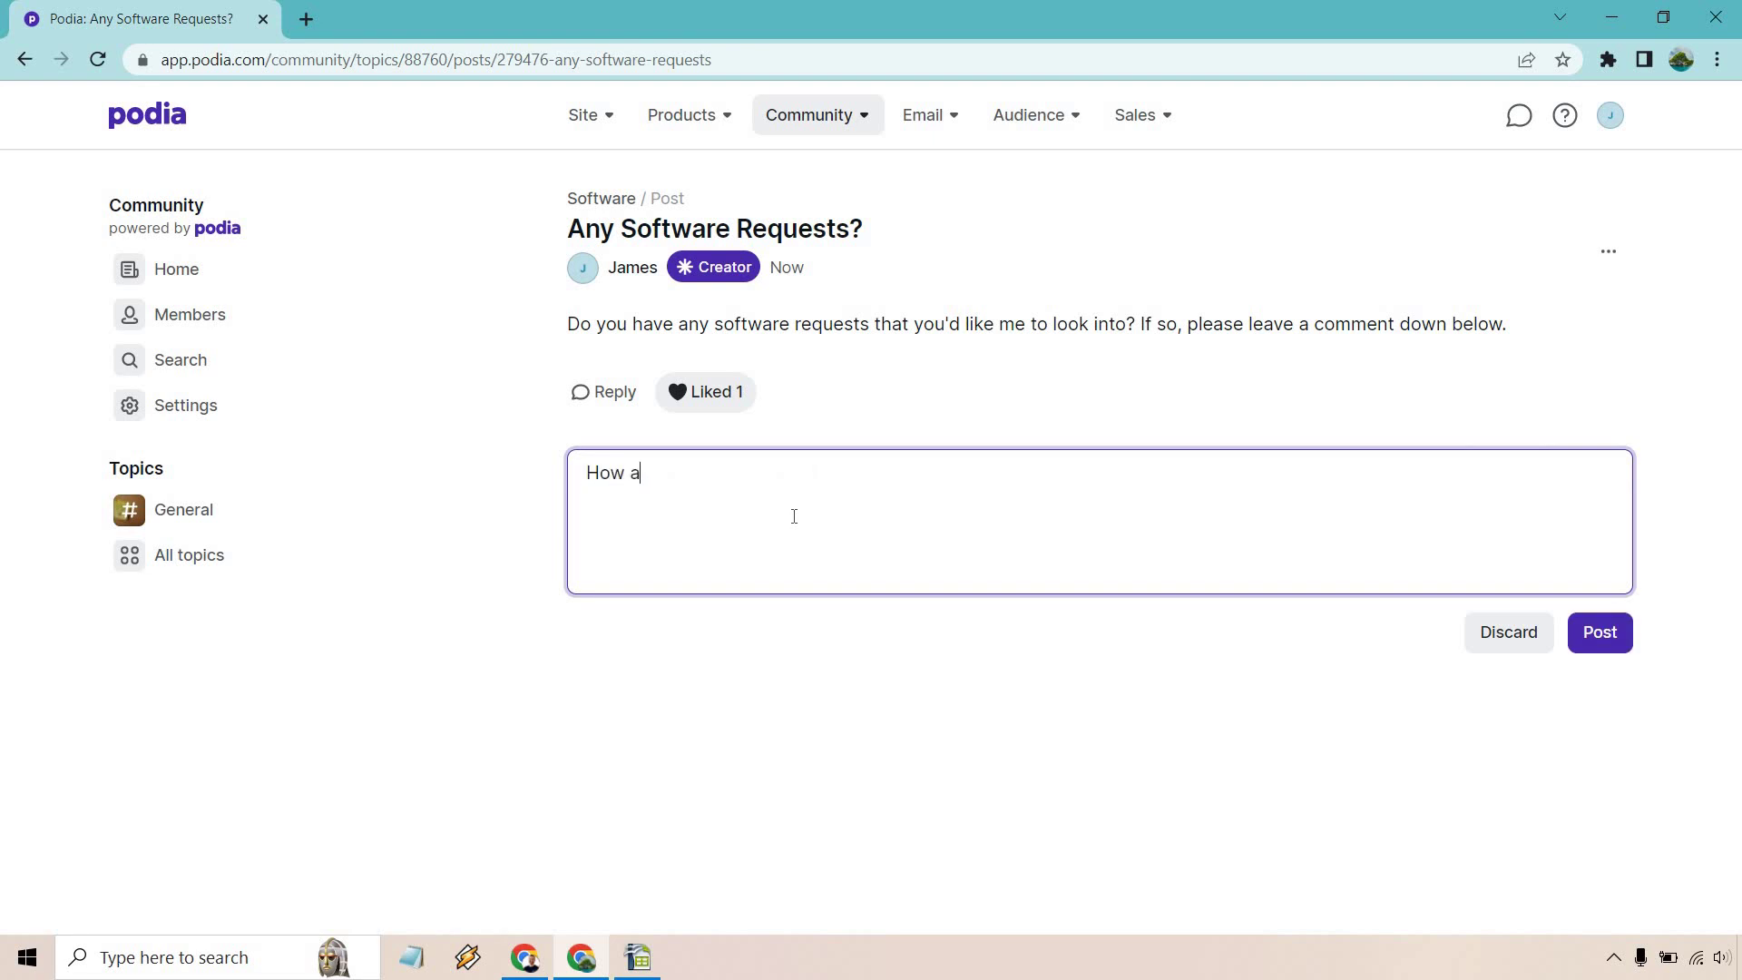
pyautogui.write('bout Podia?')
pyautogui.click(1596, 633)
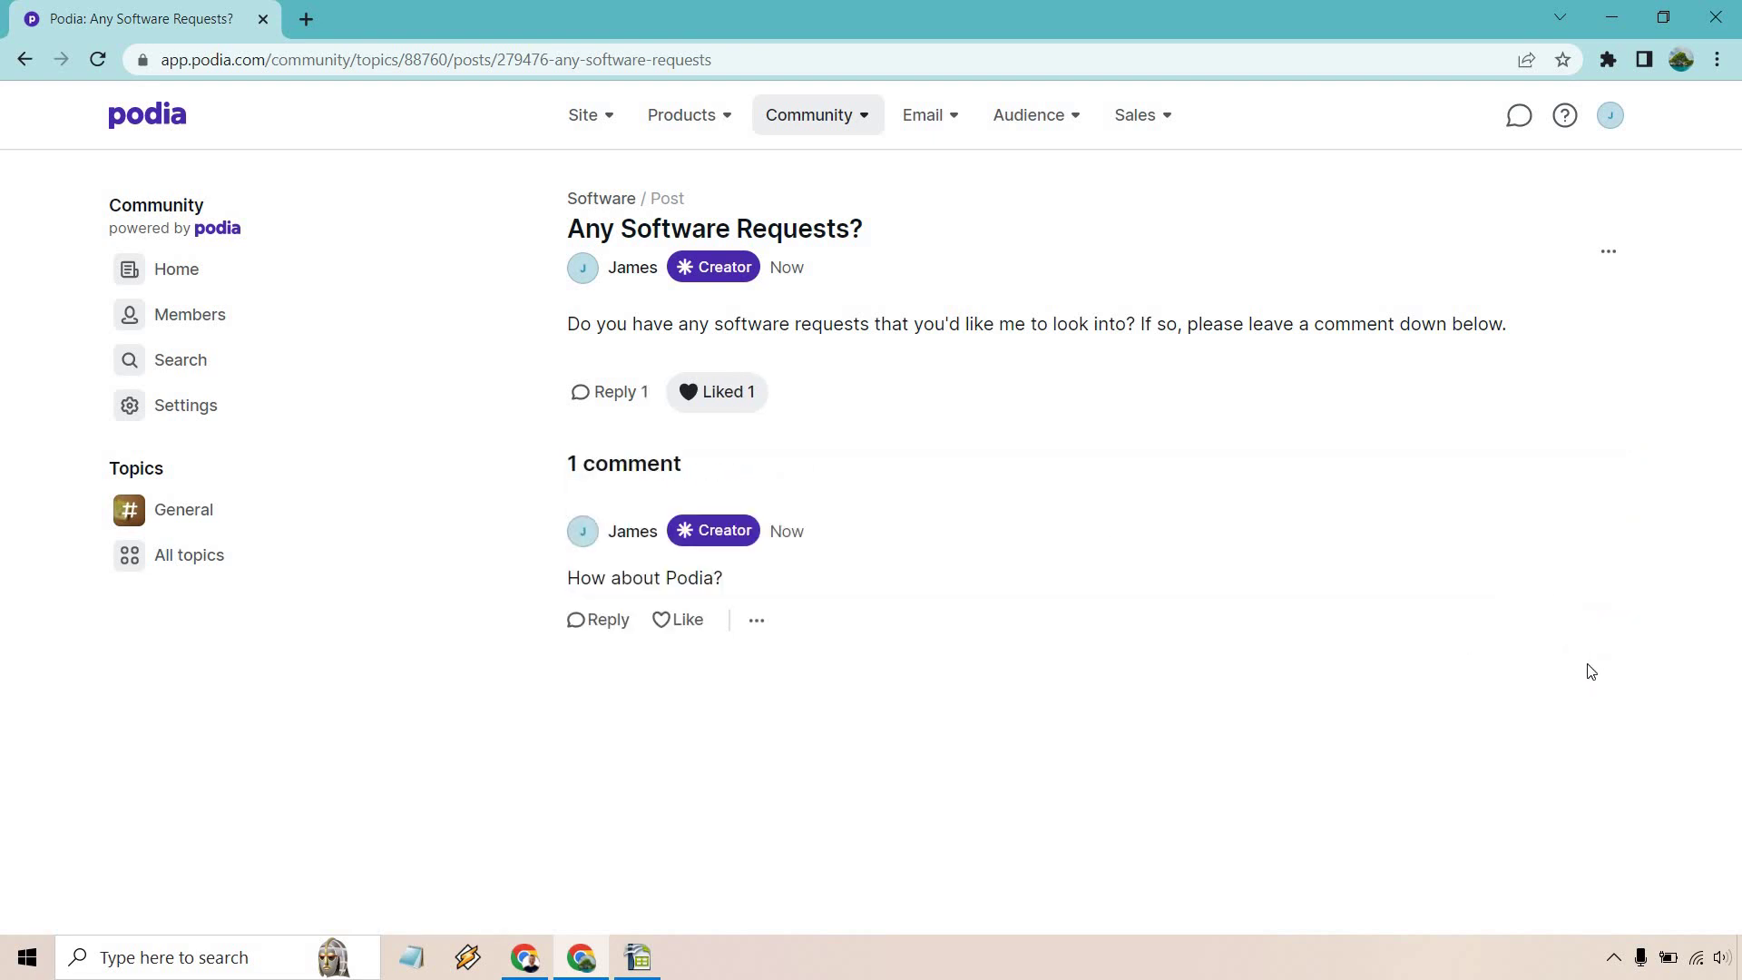
# Step: Open the Software topic page from the Home feed to check the post's engagement
pyautogui.click(195, 277)
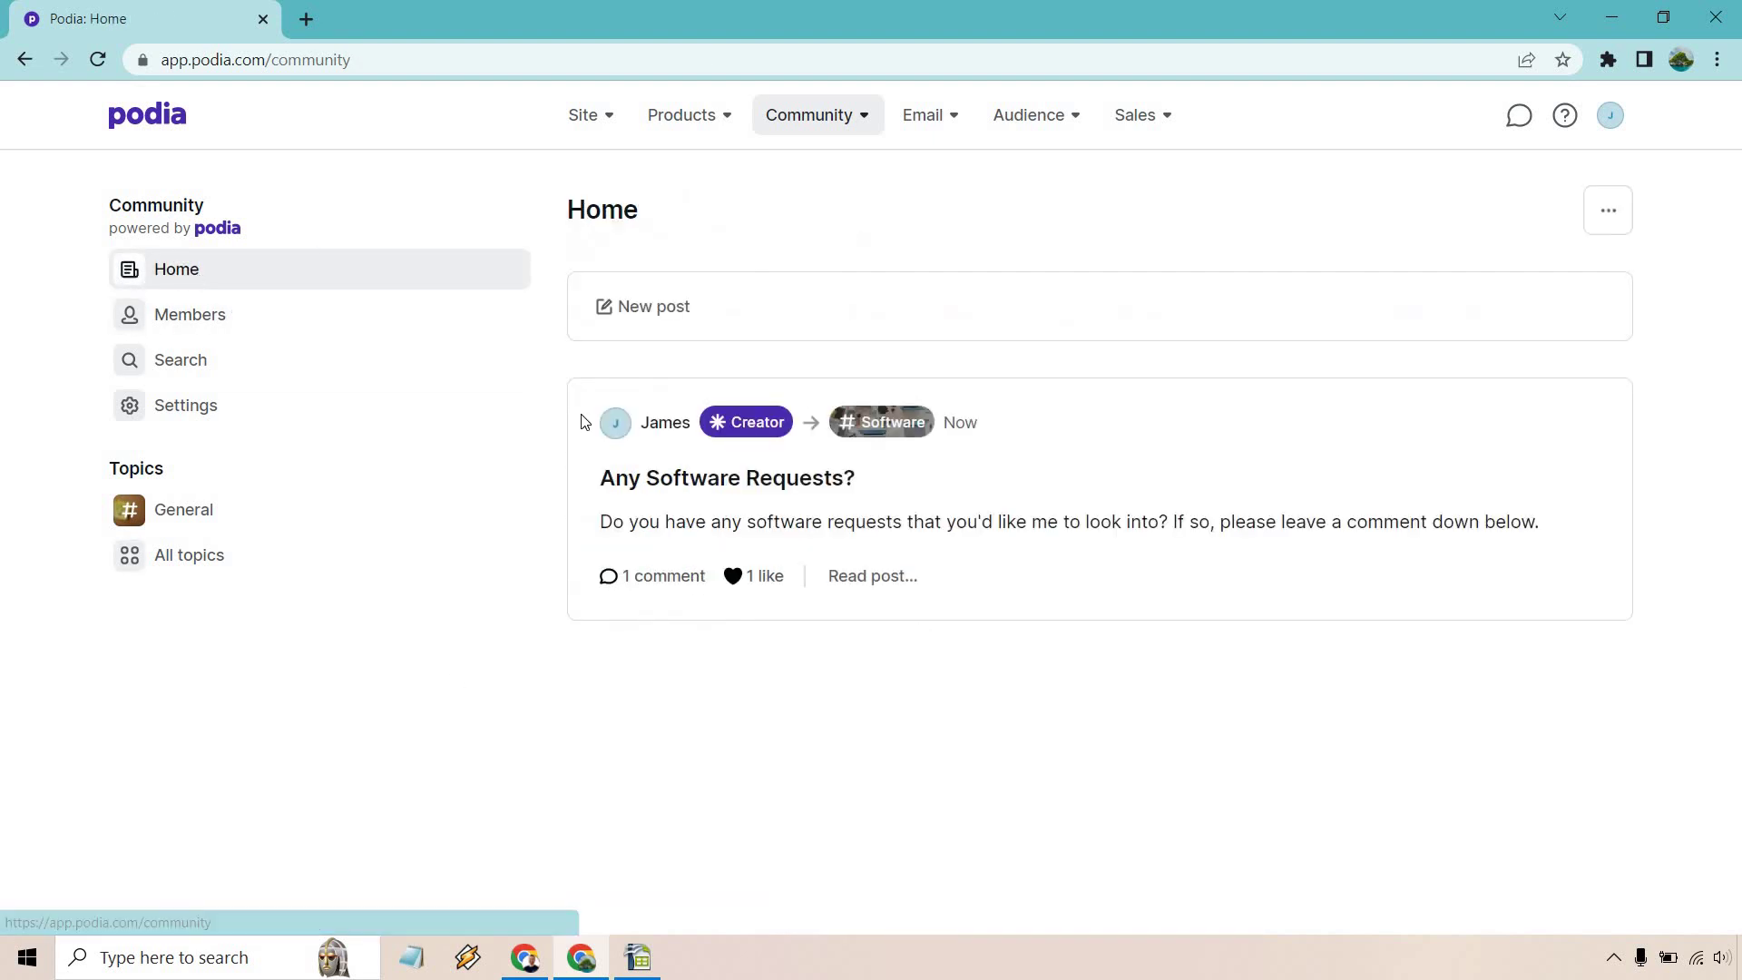
pyautogui.click(885, 424)
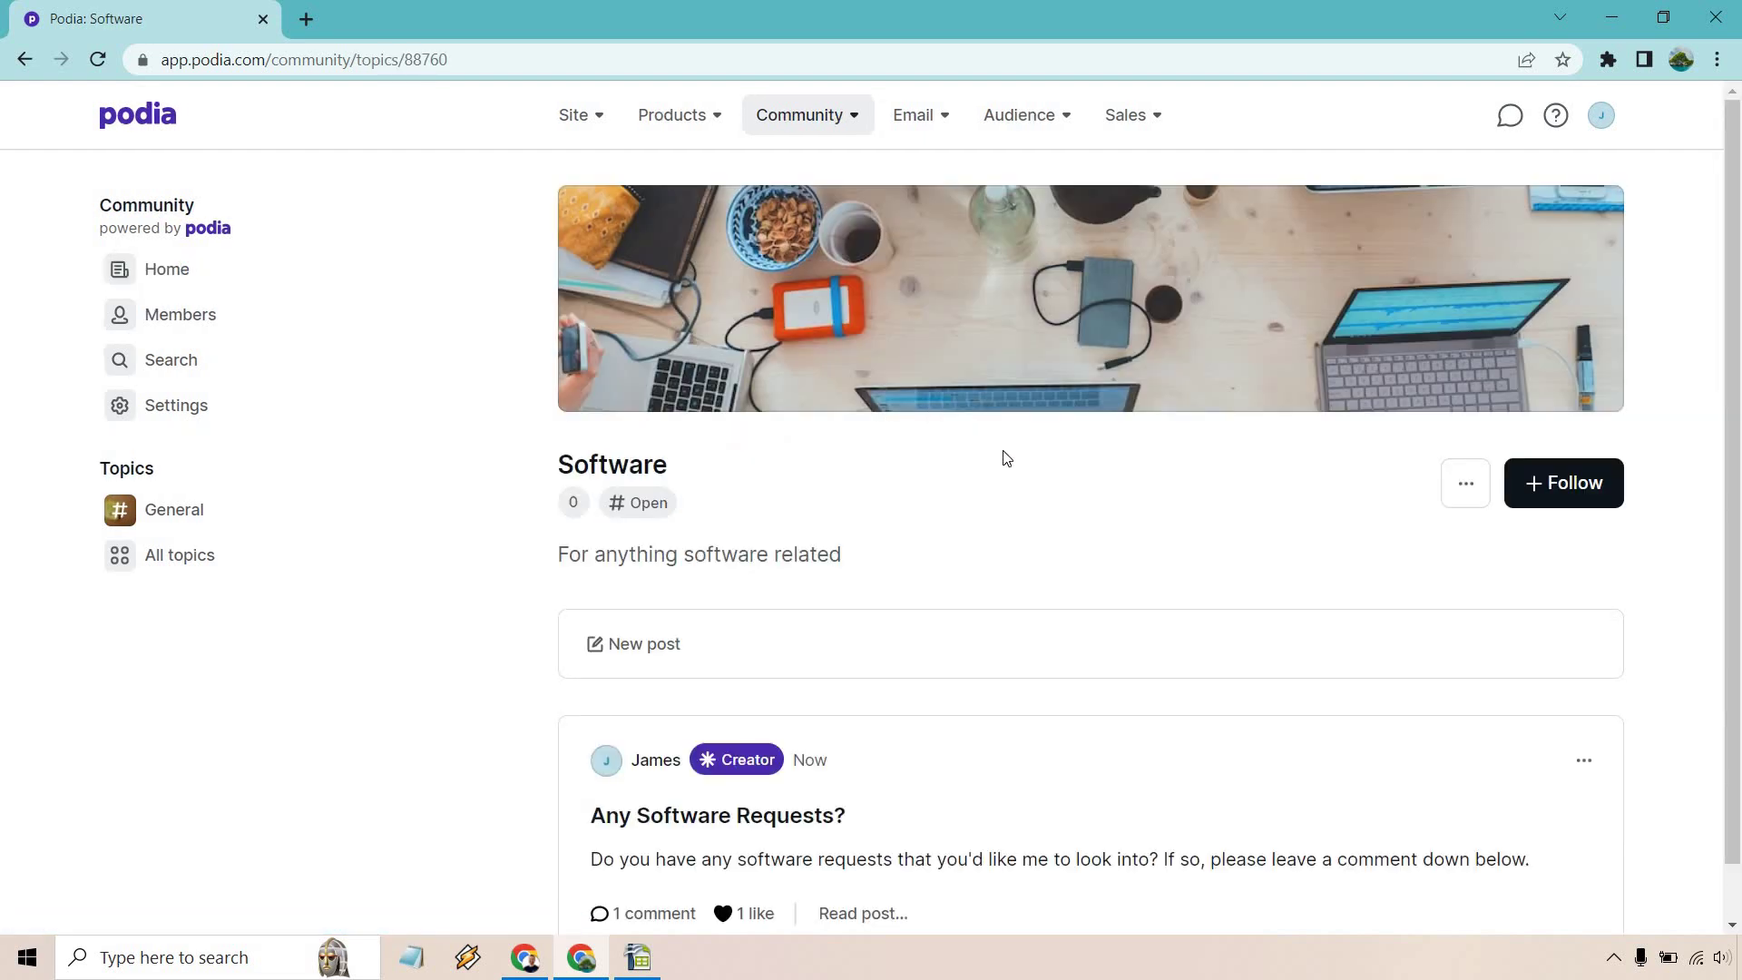
pyautogui.scroll(-1, 1054, 448)
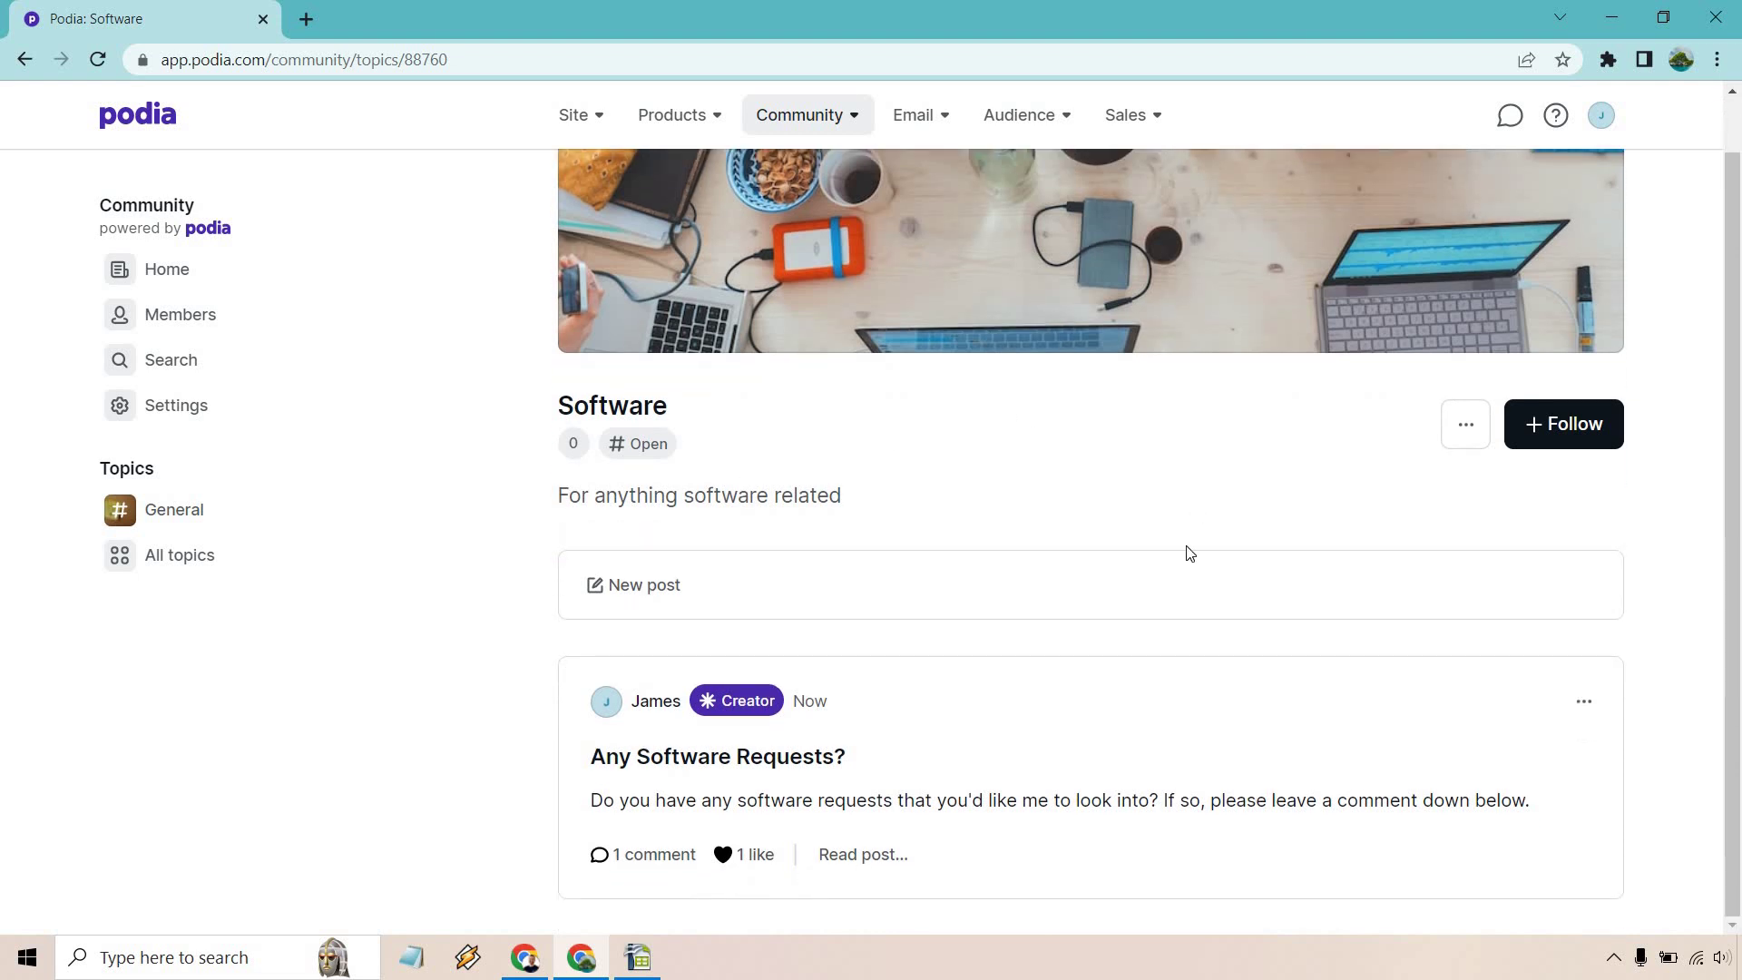
pyautogui.scroll(1, 1189, 553)
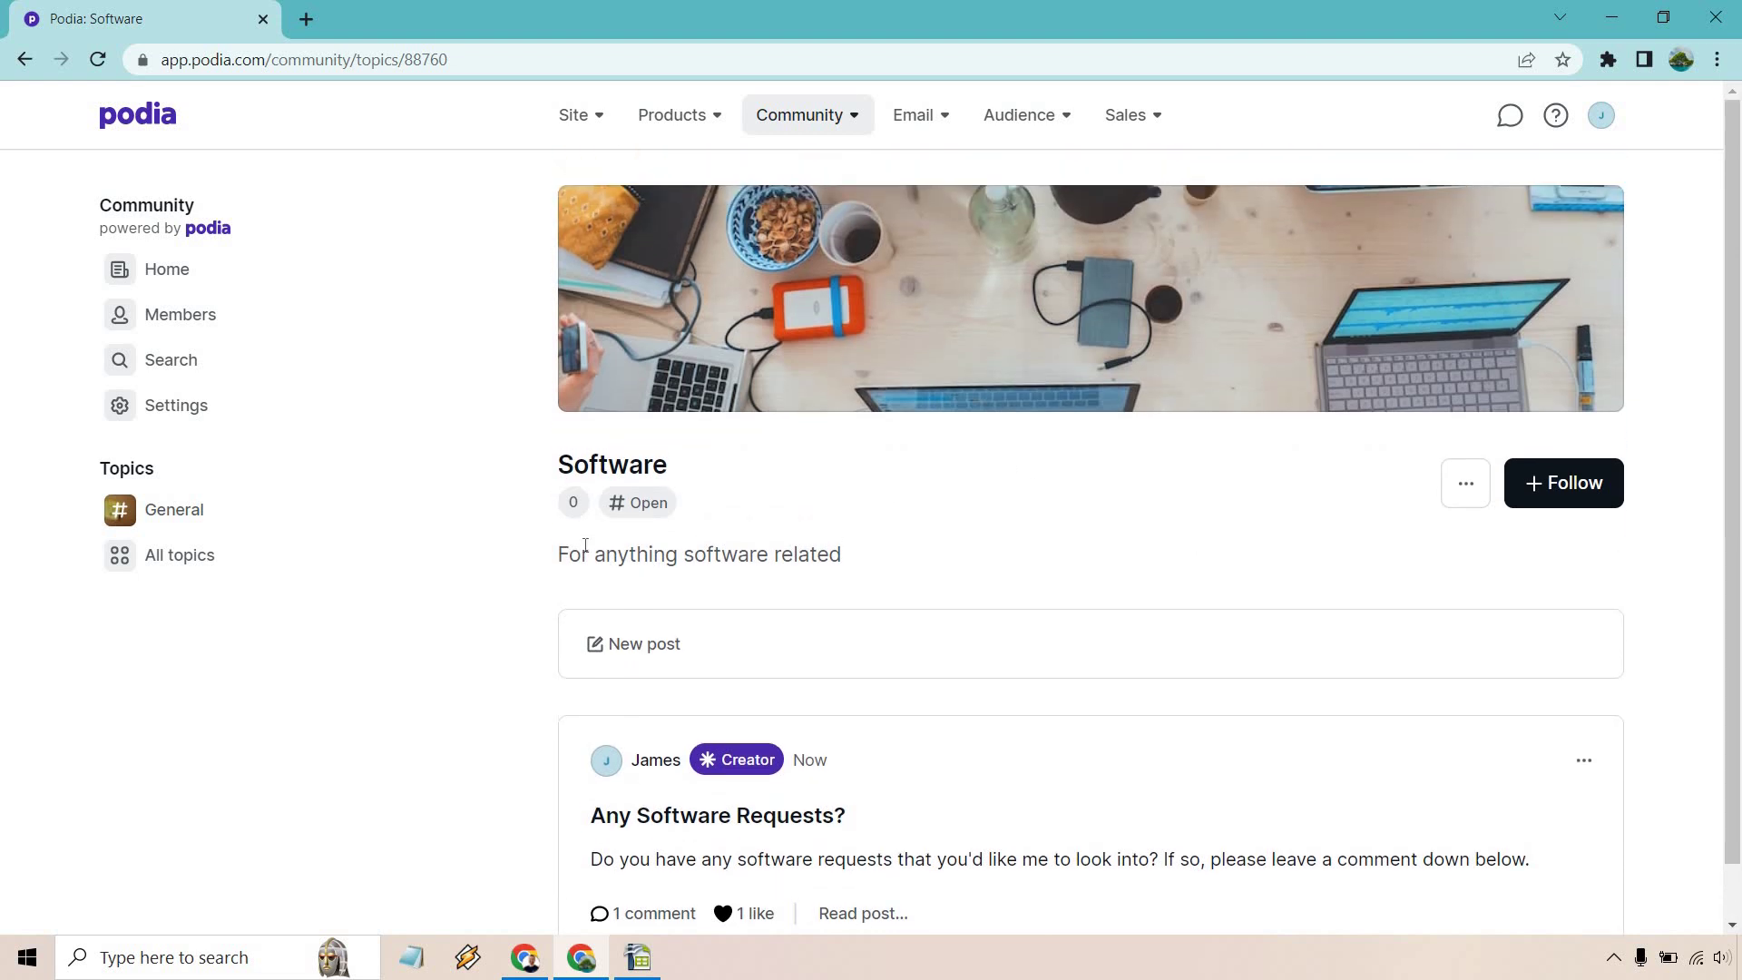
# Step: View all topics, then return to the Home feed and open its page options menu
pyautogui.click(214, 562)
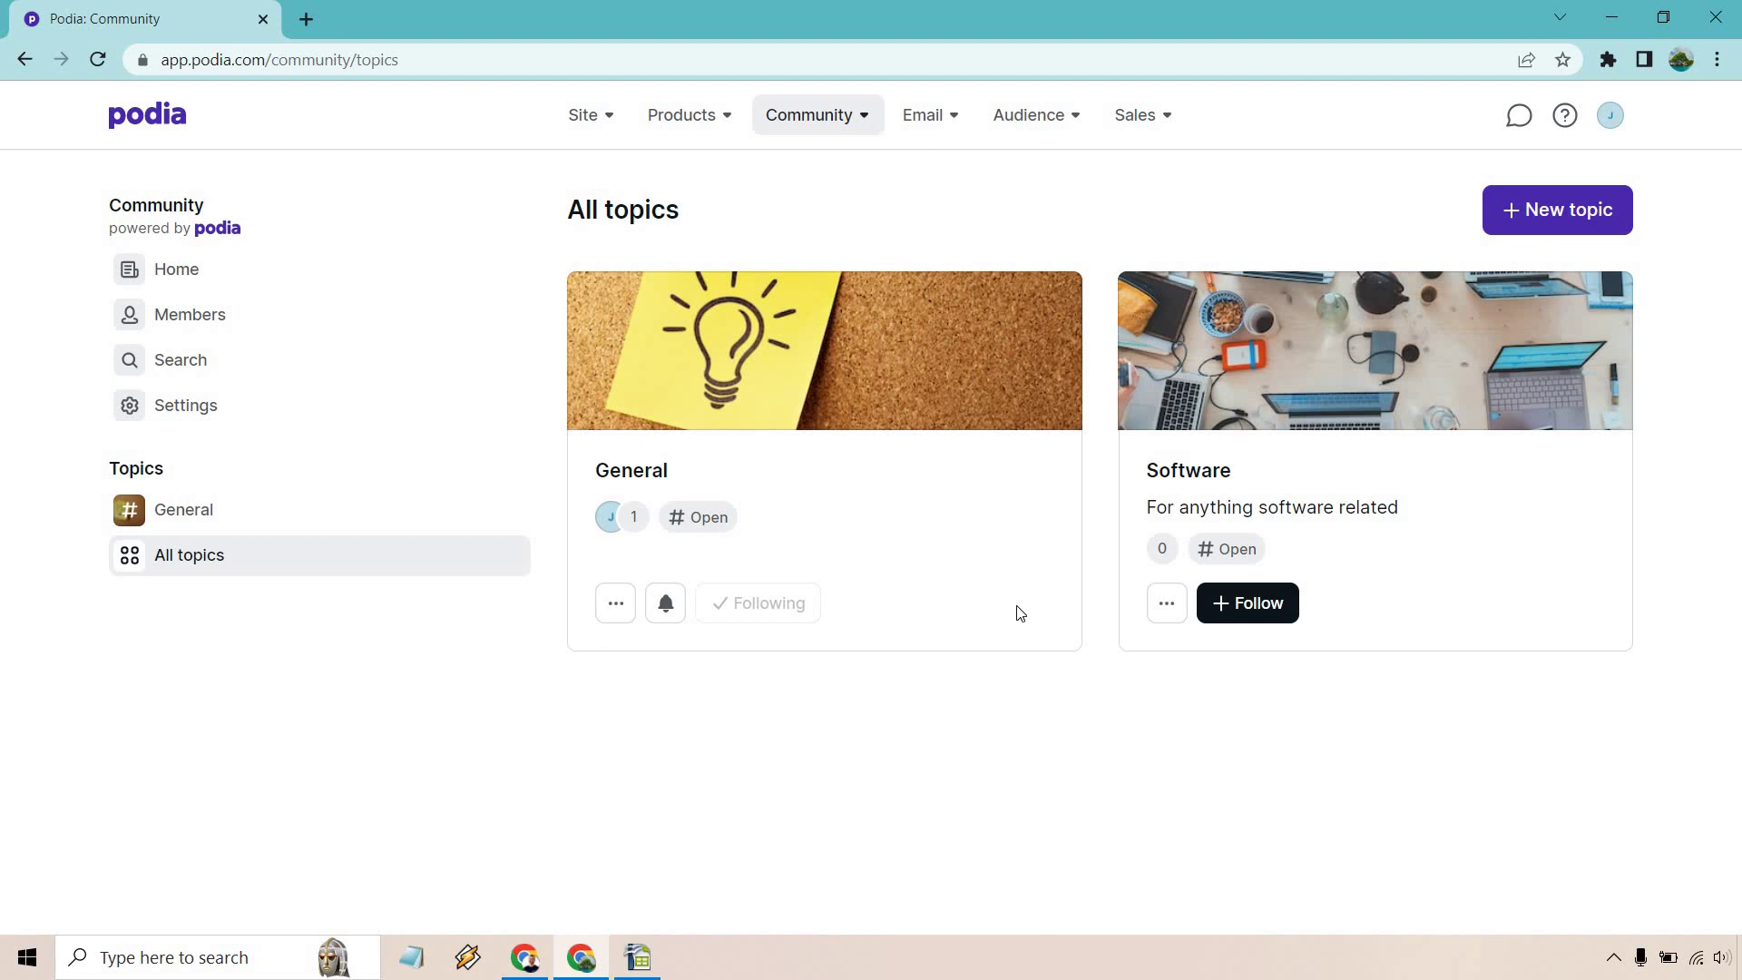
pyautogui.click(194, 274)
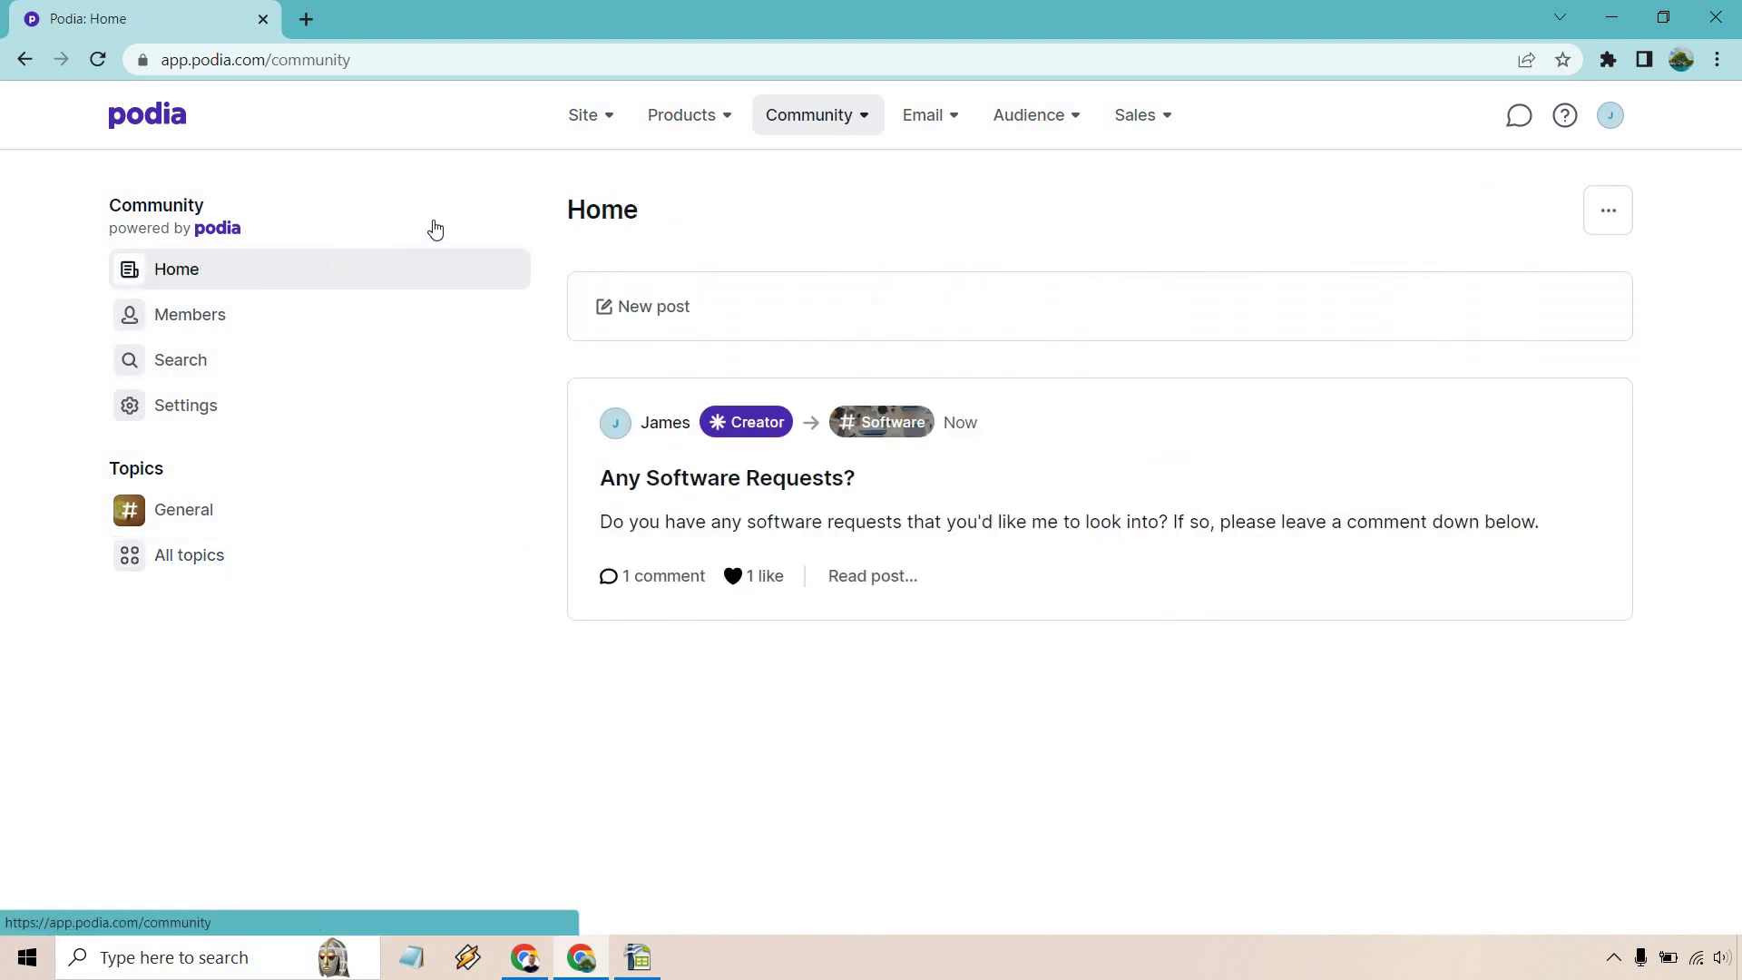
pyautogui.click(1622, 214)
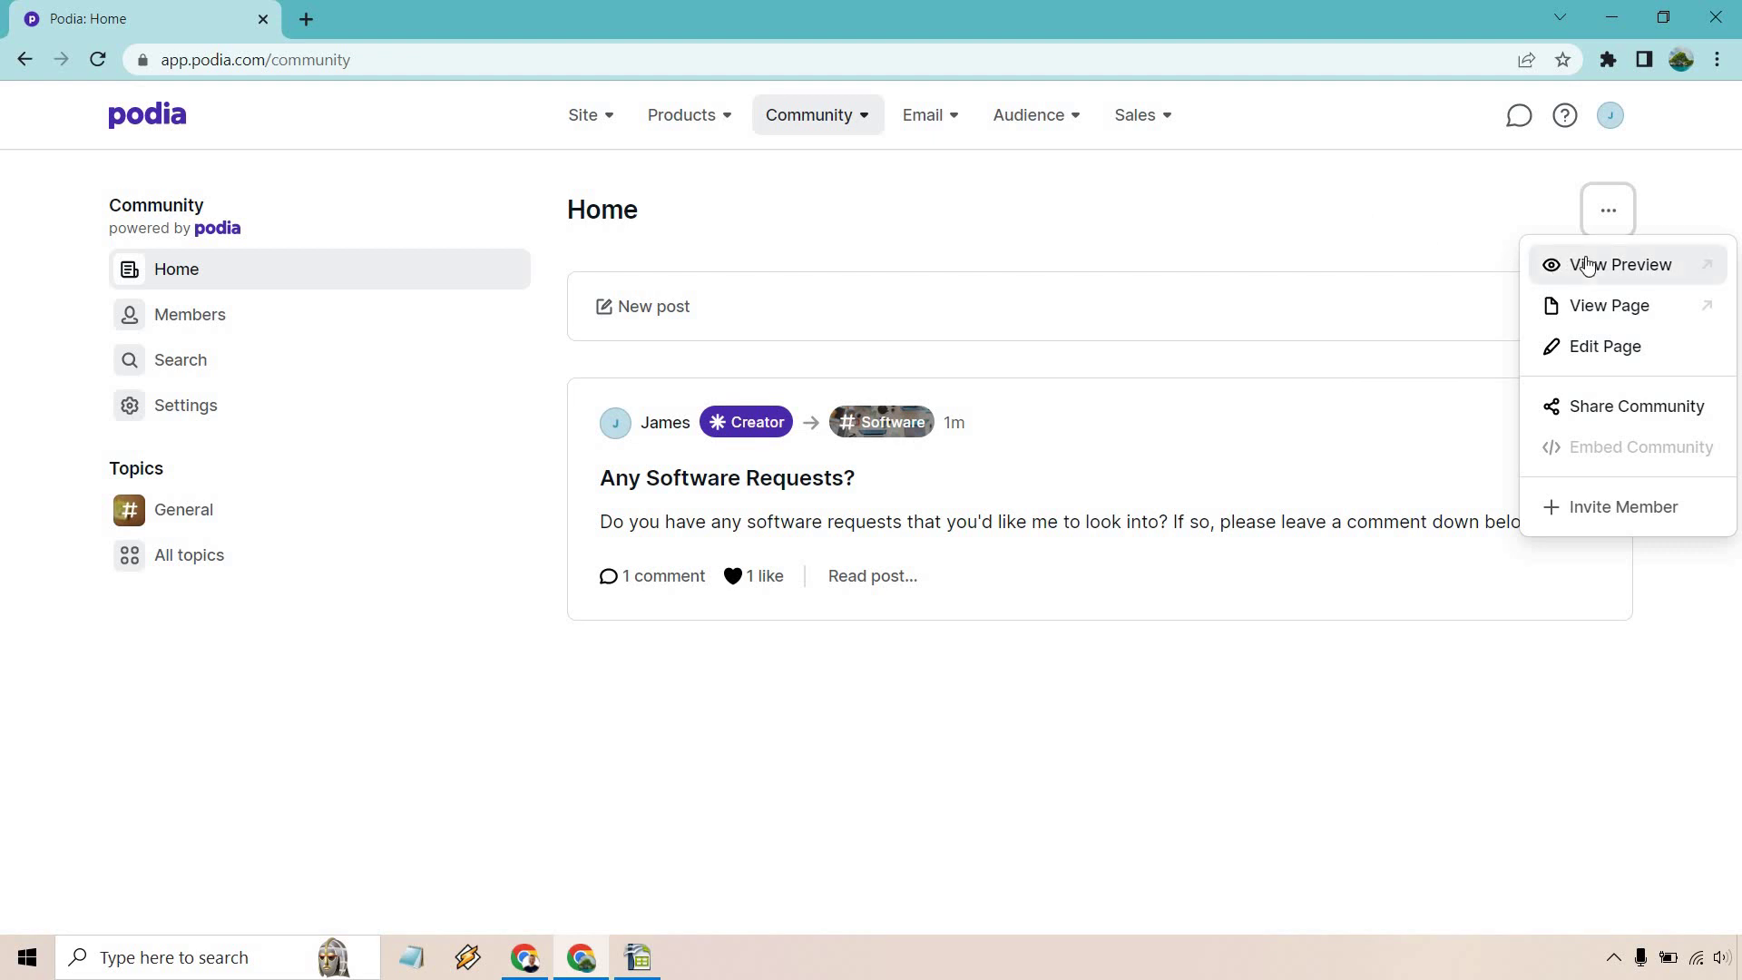
# Step: Dismiss the page options menu without choosing anything, returning to the home feed
pyautogui.click(1329, 221)
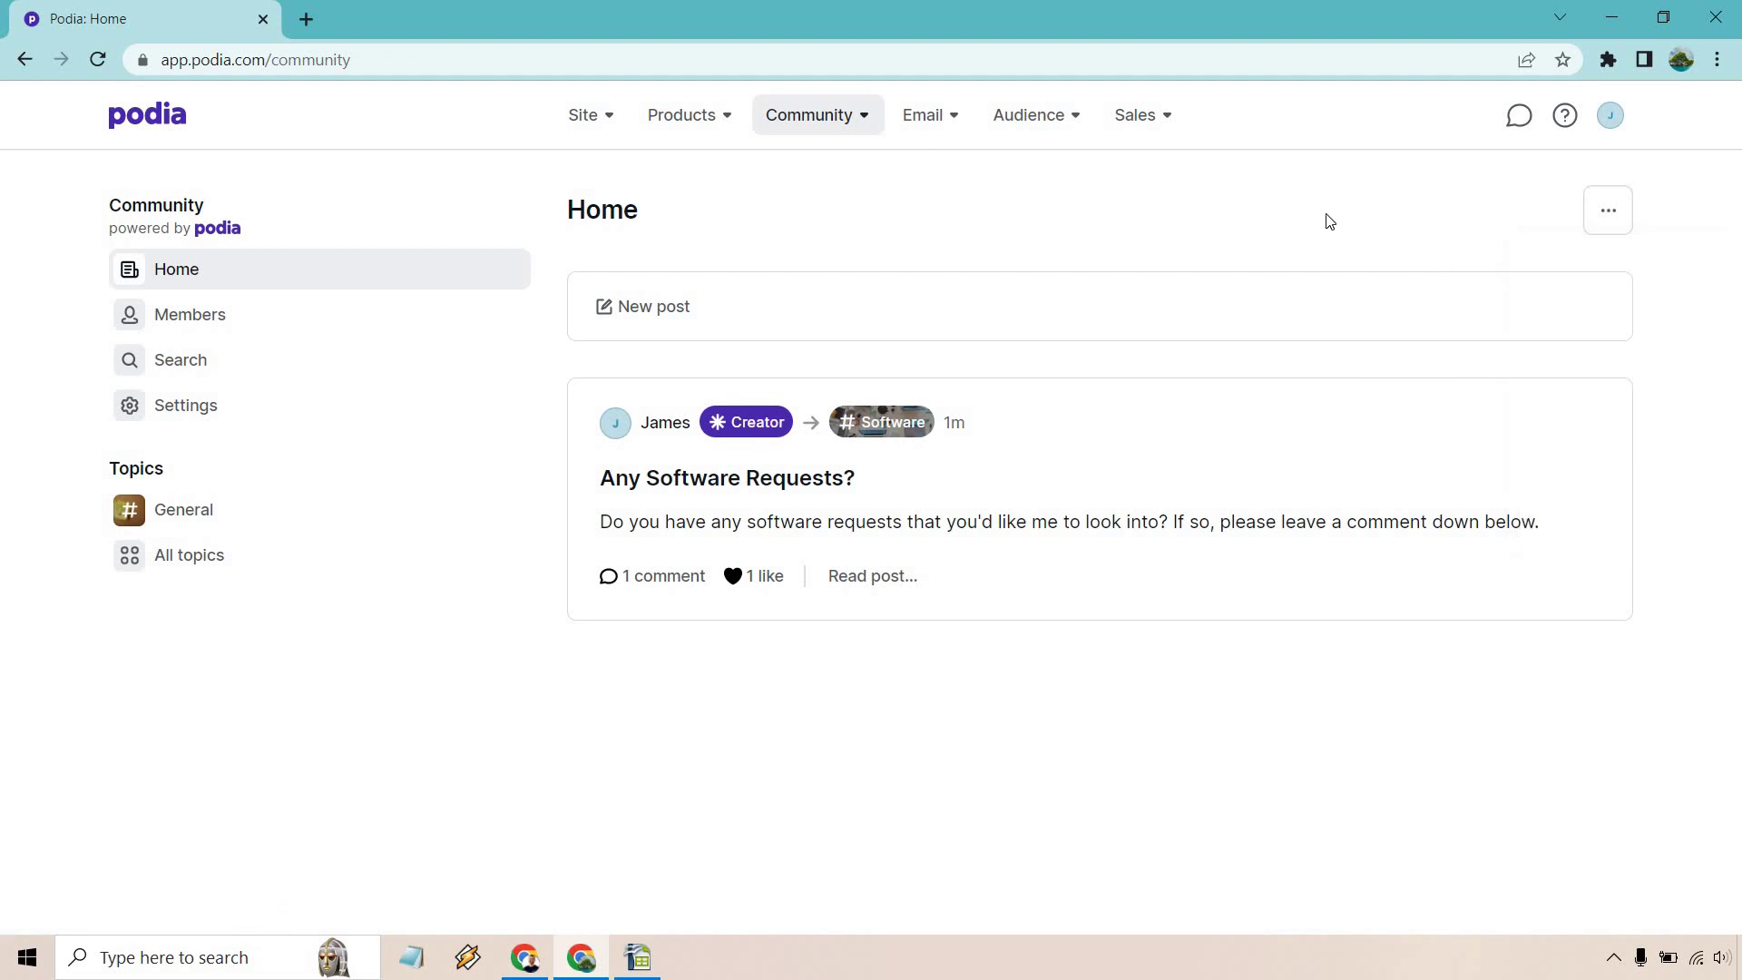